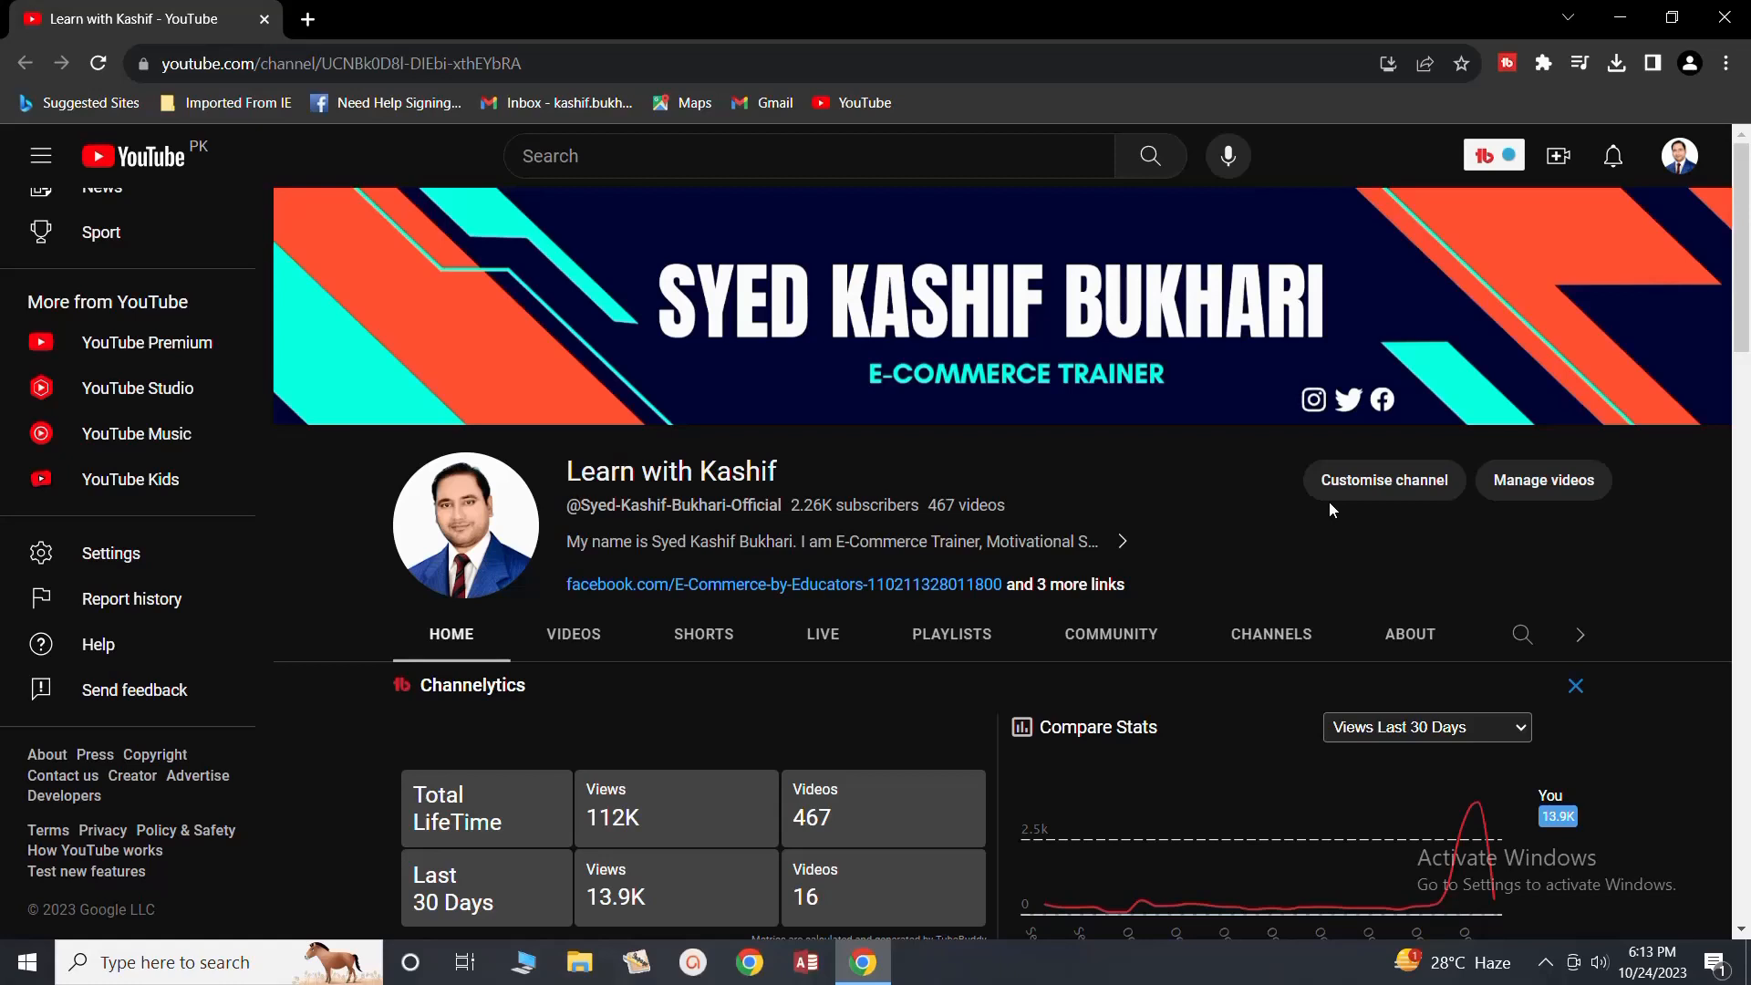
# Minimize the browser and open the Marksheet workbook from the desktop.
pyautogui.click(1619, 18)
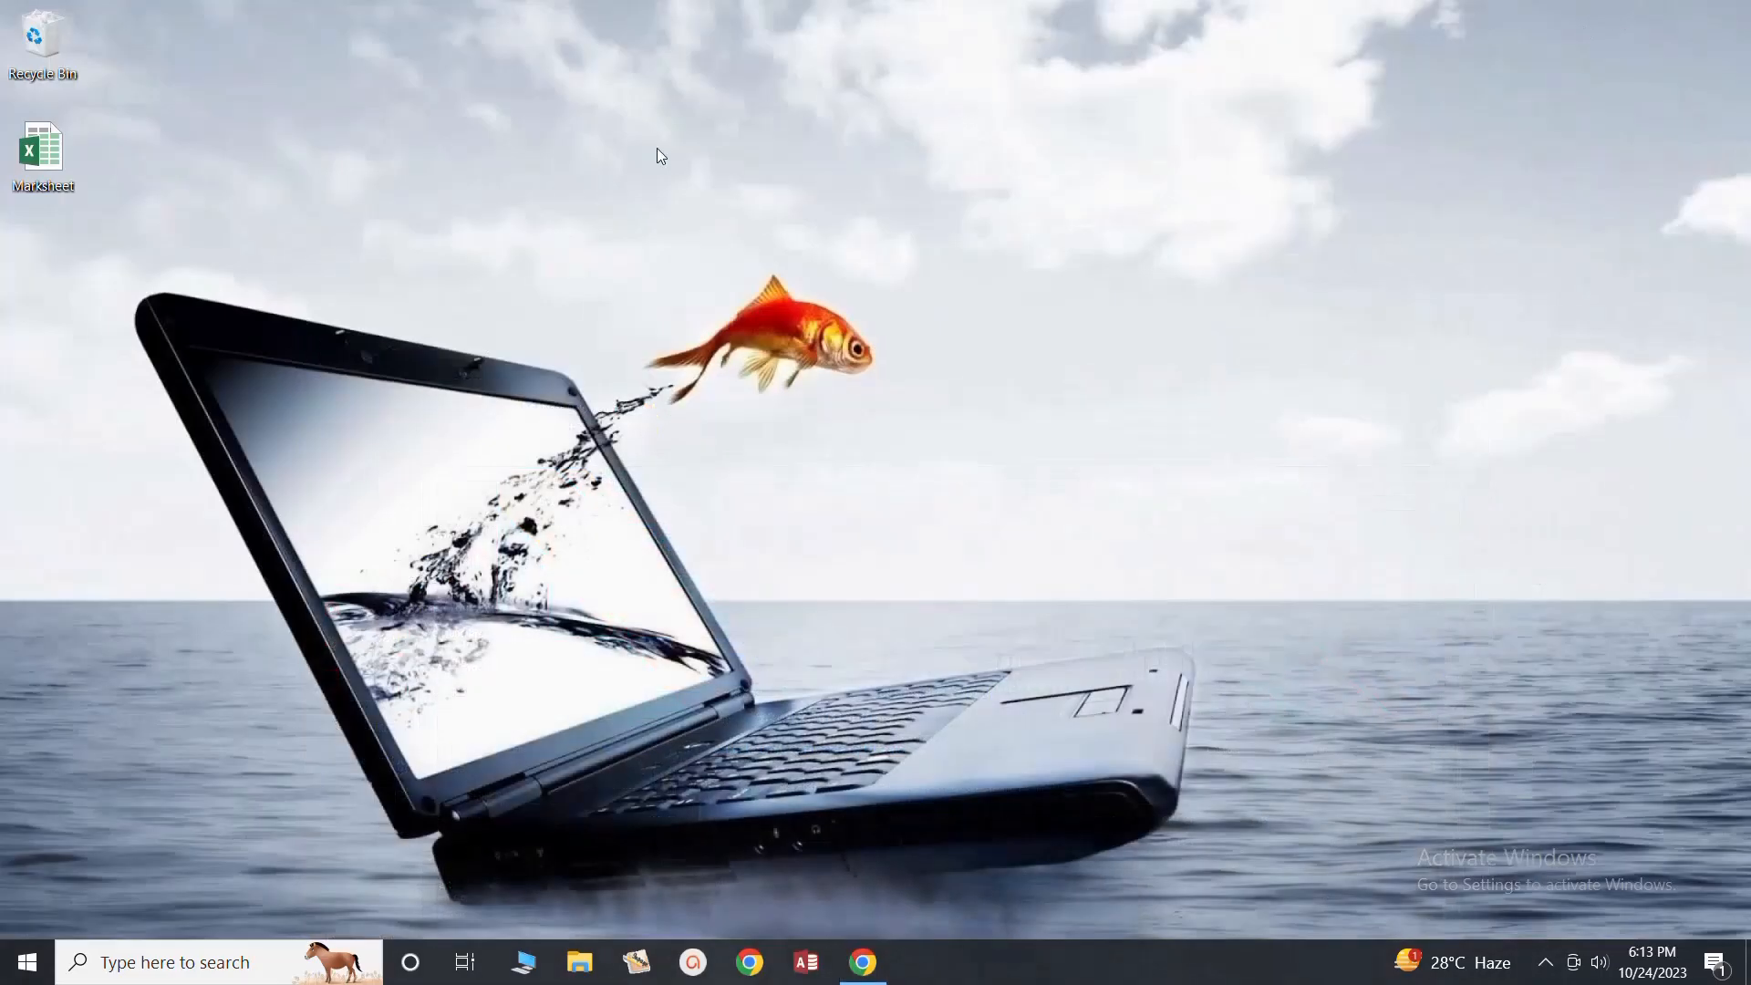
pyautogui.doubleClick(51, 163)
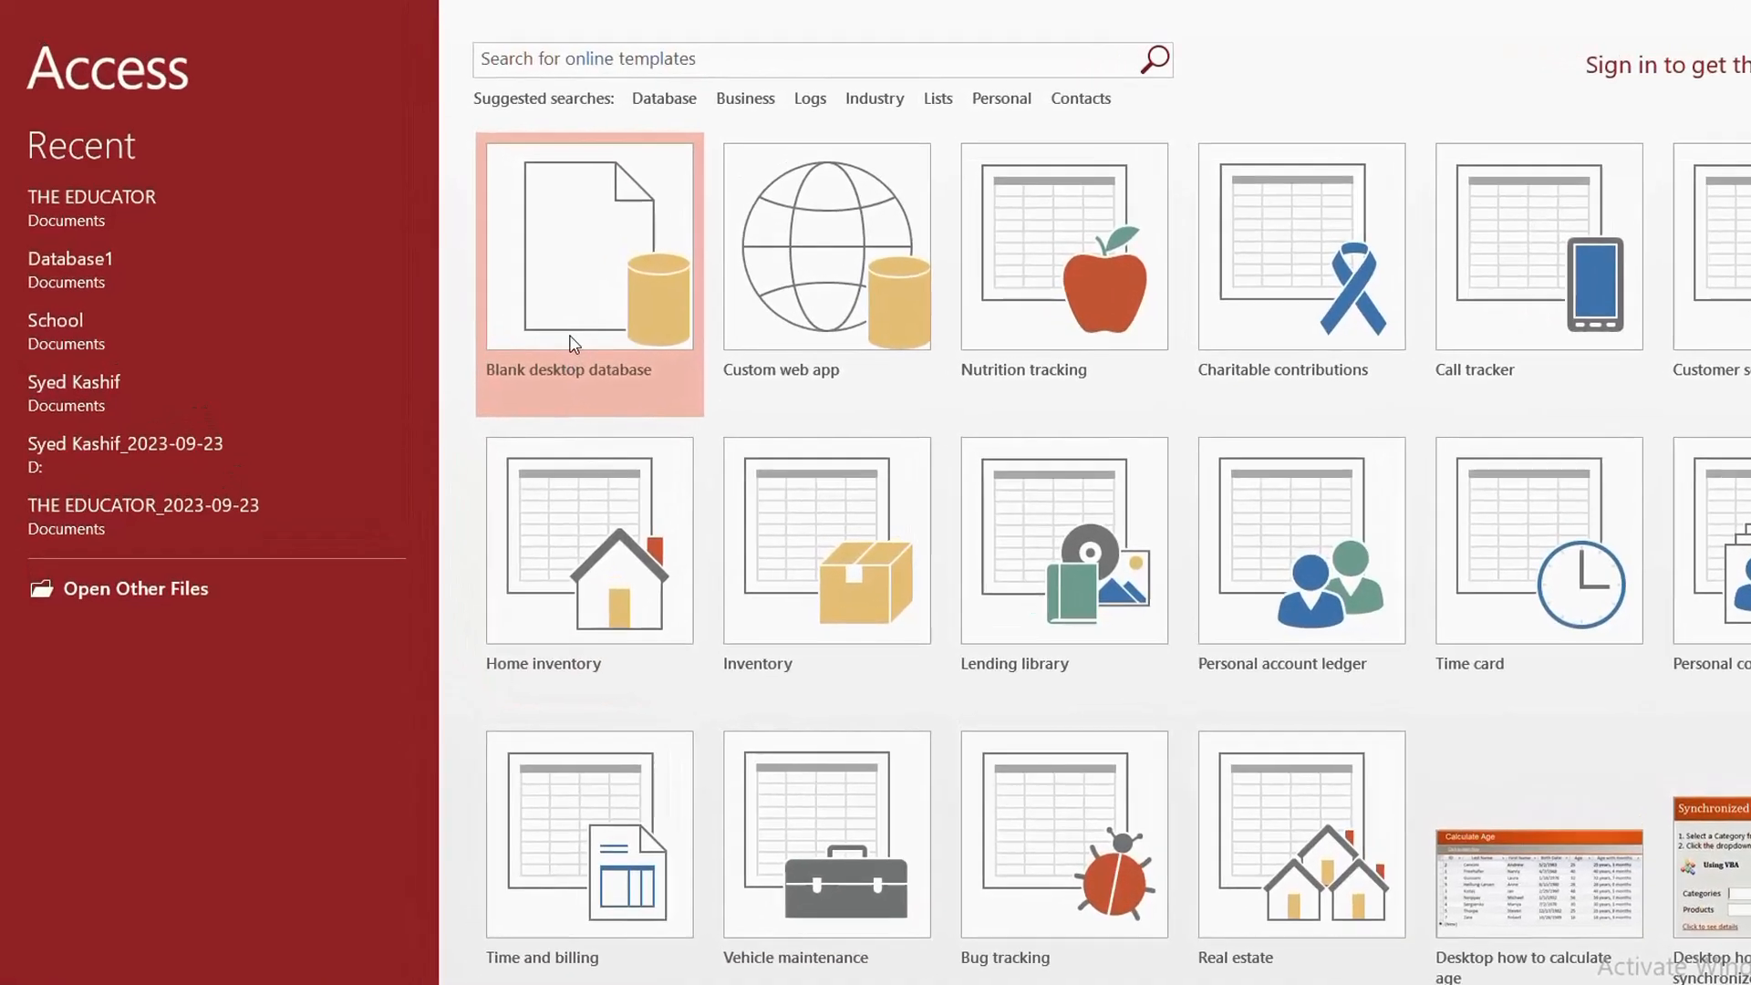
# Create a blank desktop database named Marksheet in Access and close its default empty table.
pyautogui.click(573, 344)
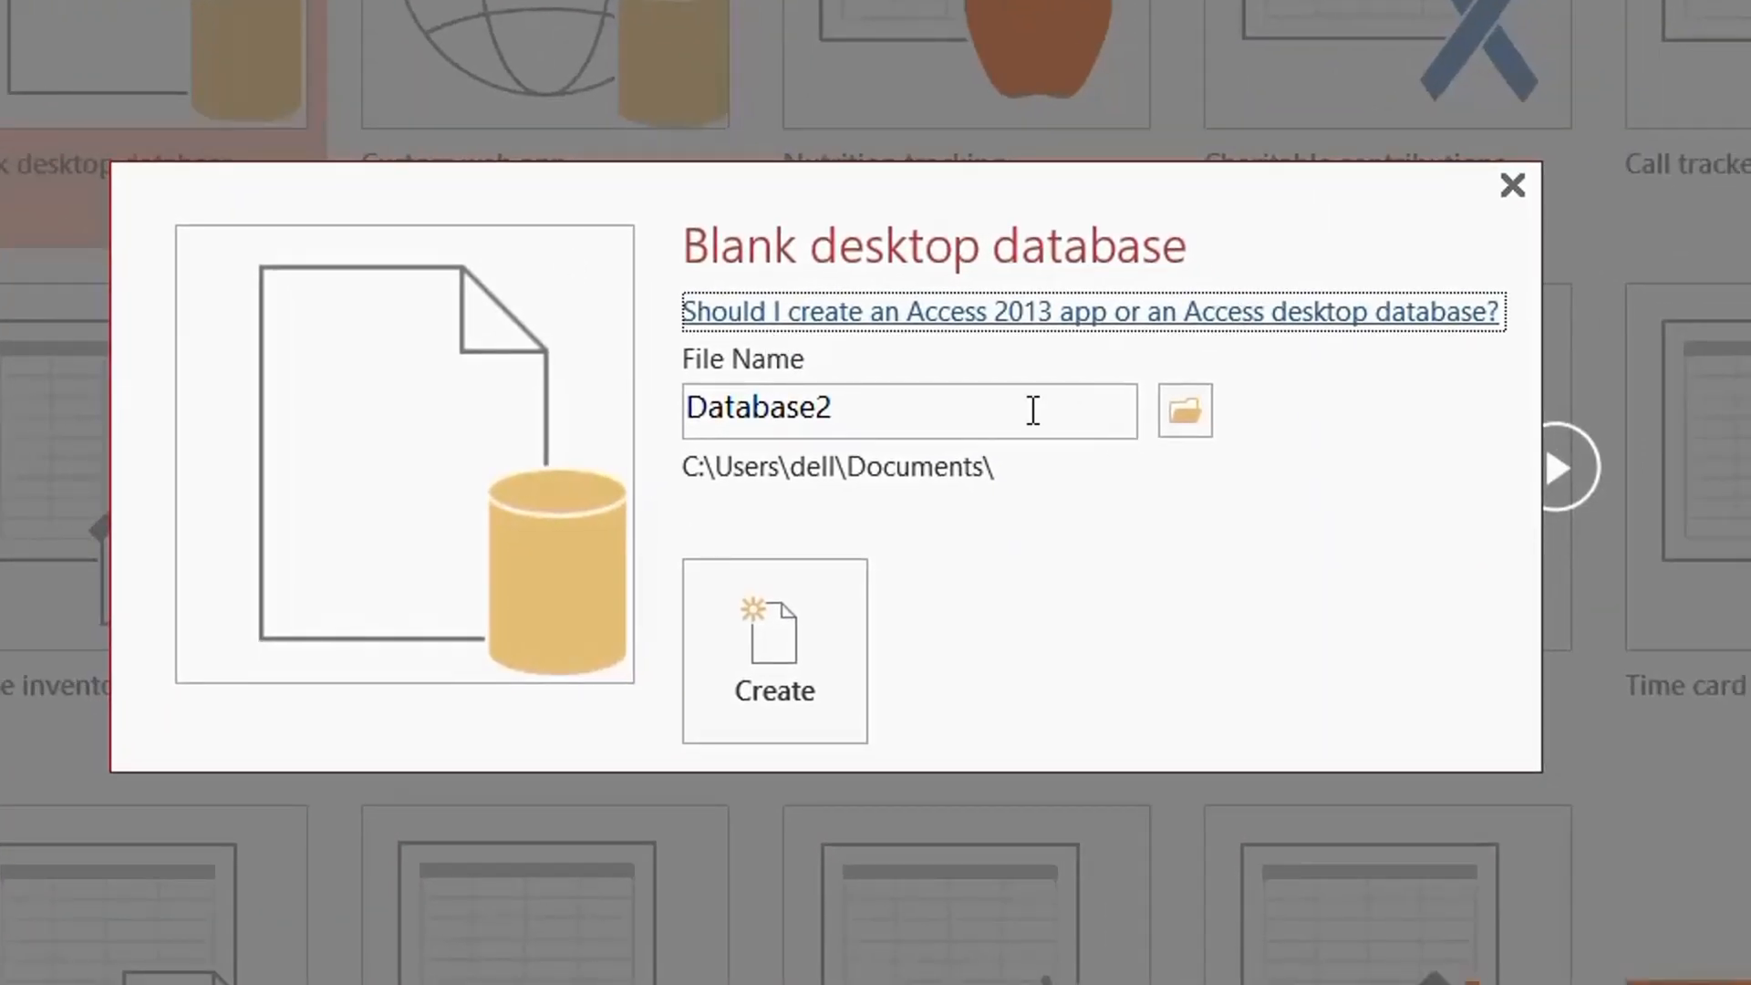
pyautogui.doubleClick(939, 422)
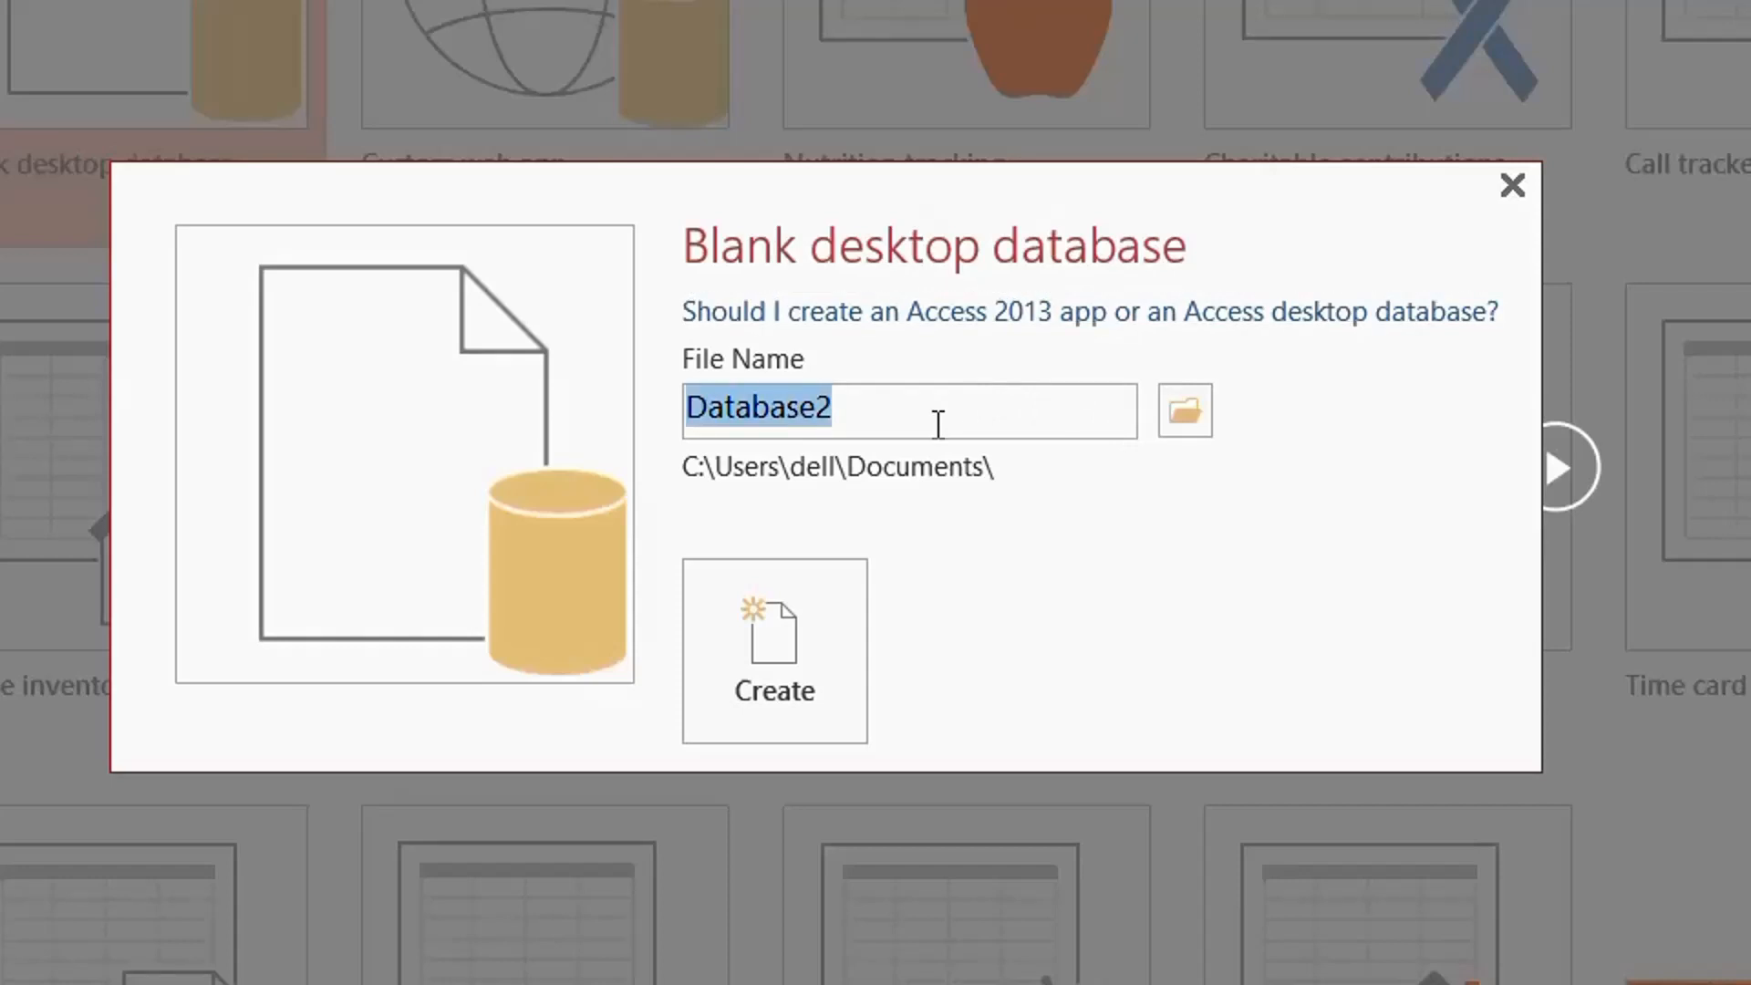
pyautogui.write('Markshe')
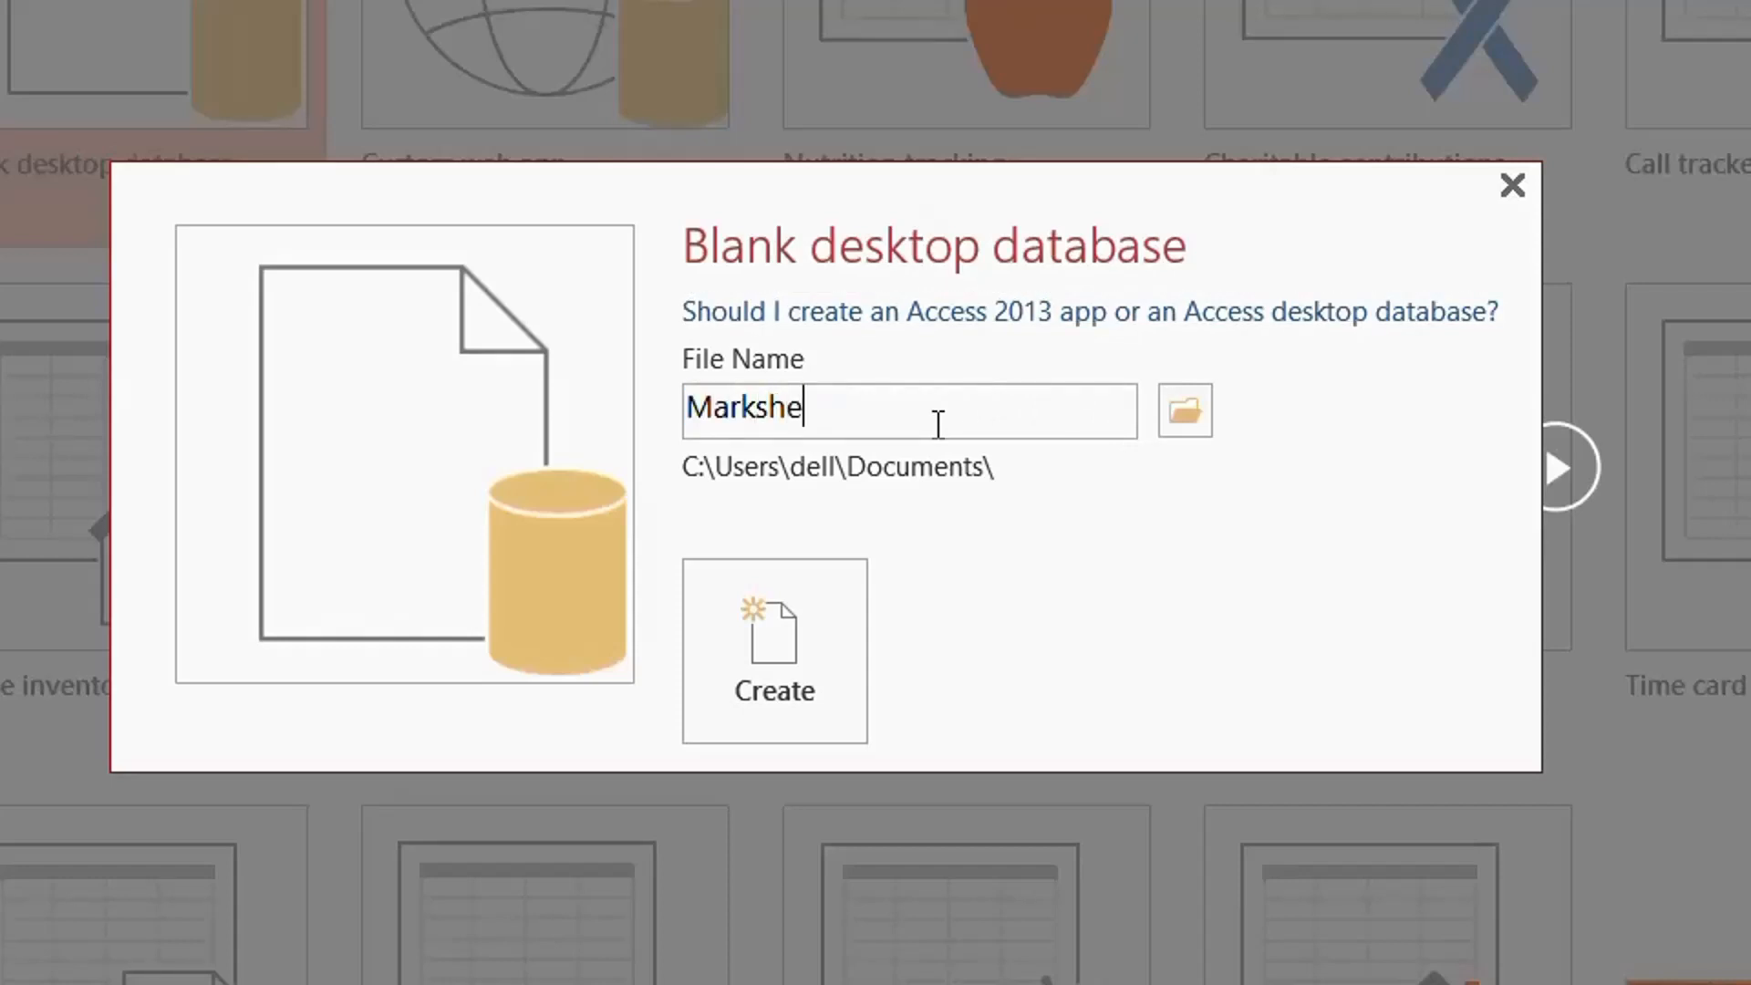
pyautogui.write('et')
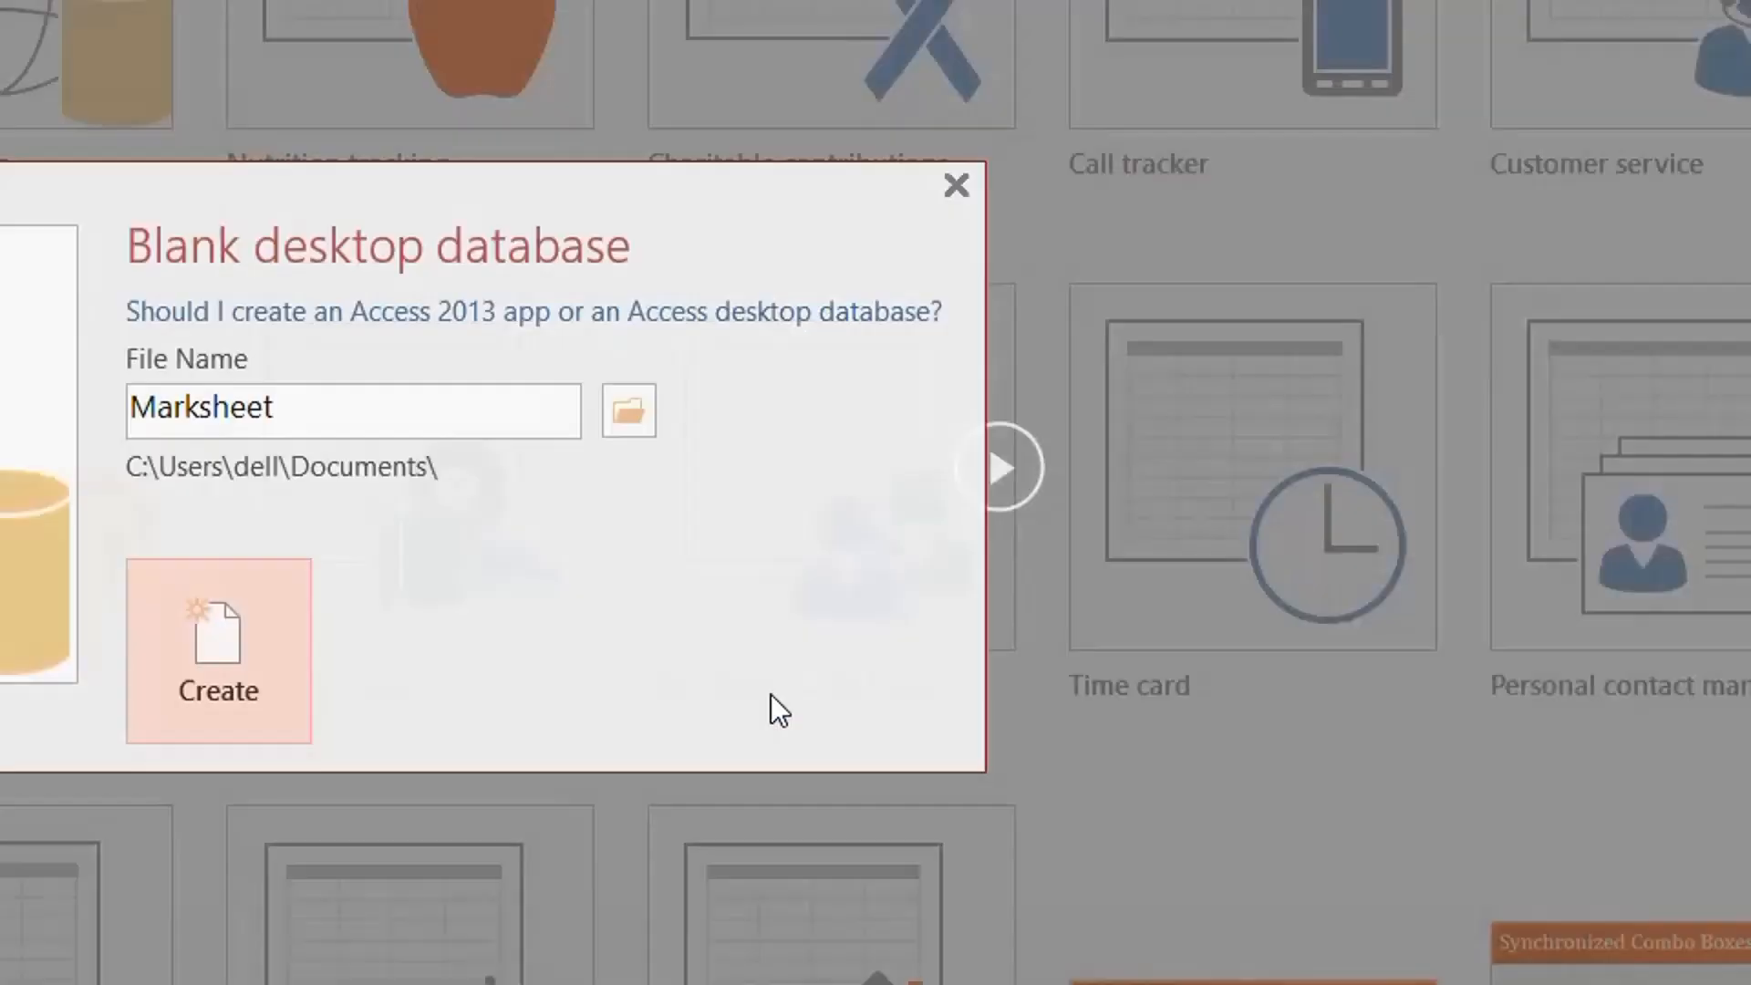
pyautogui.click(219, 651)
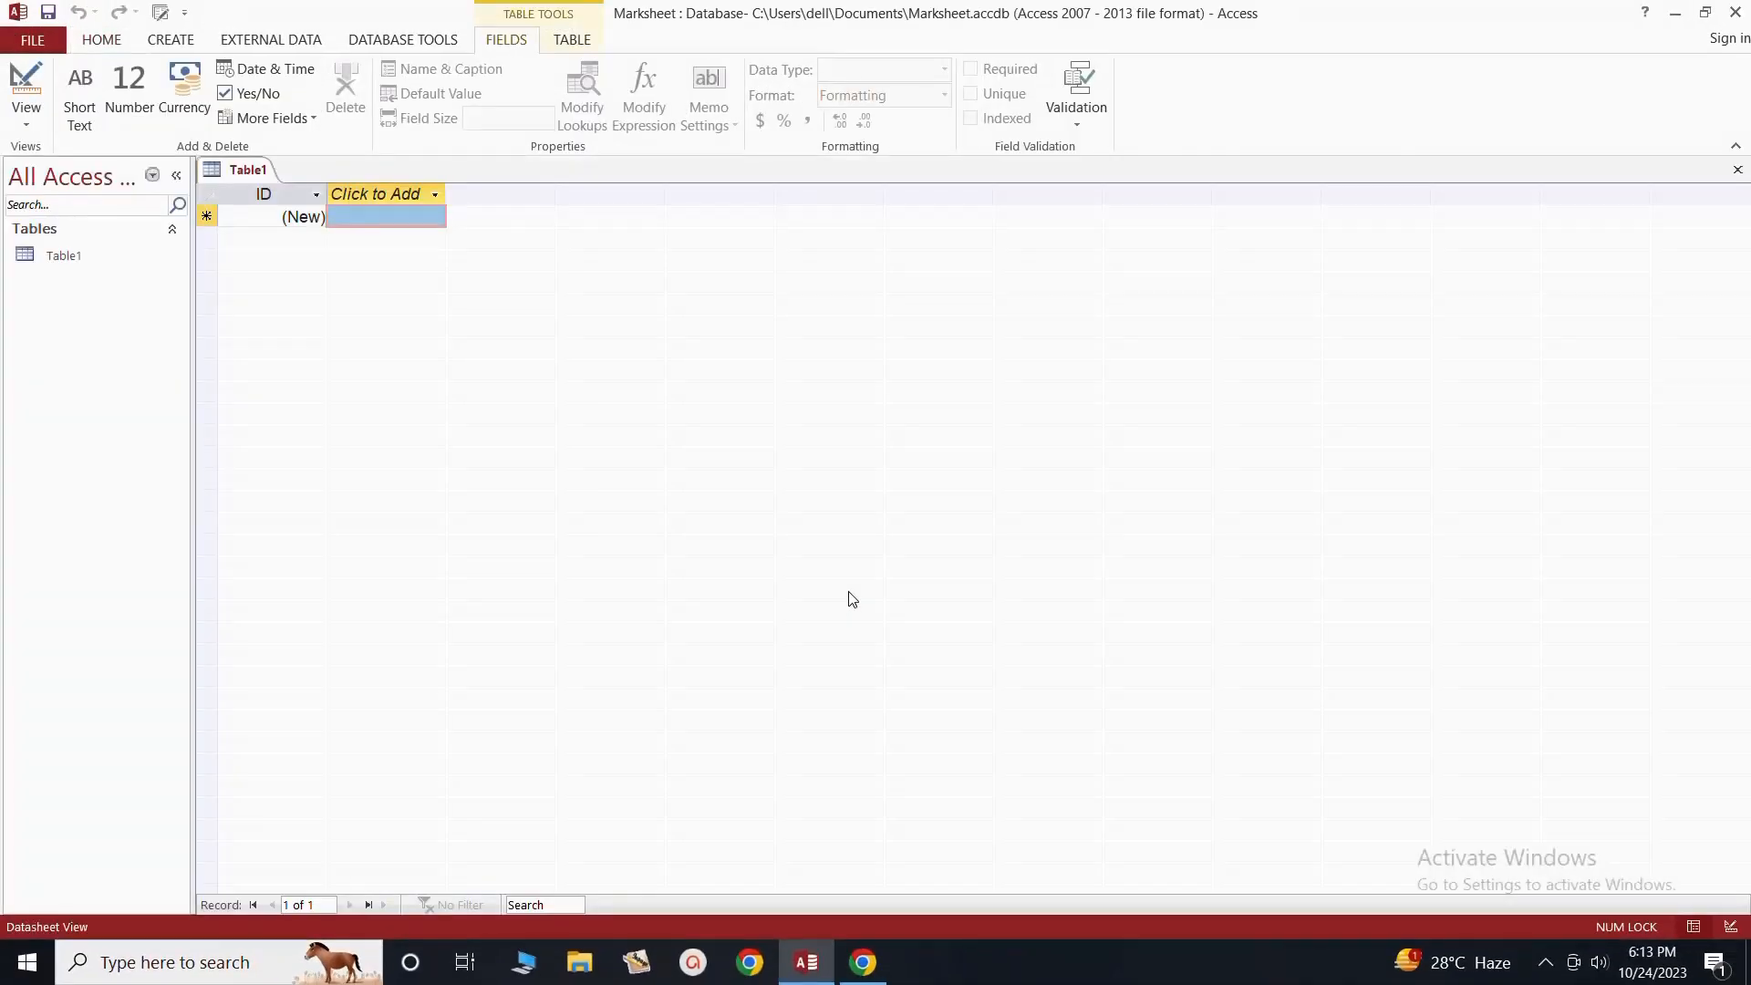
pyautogui.click(1738, 170)
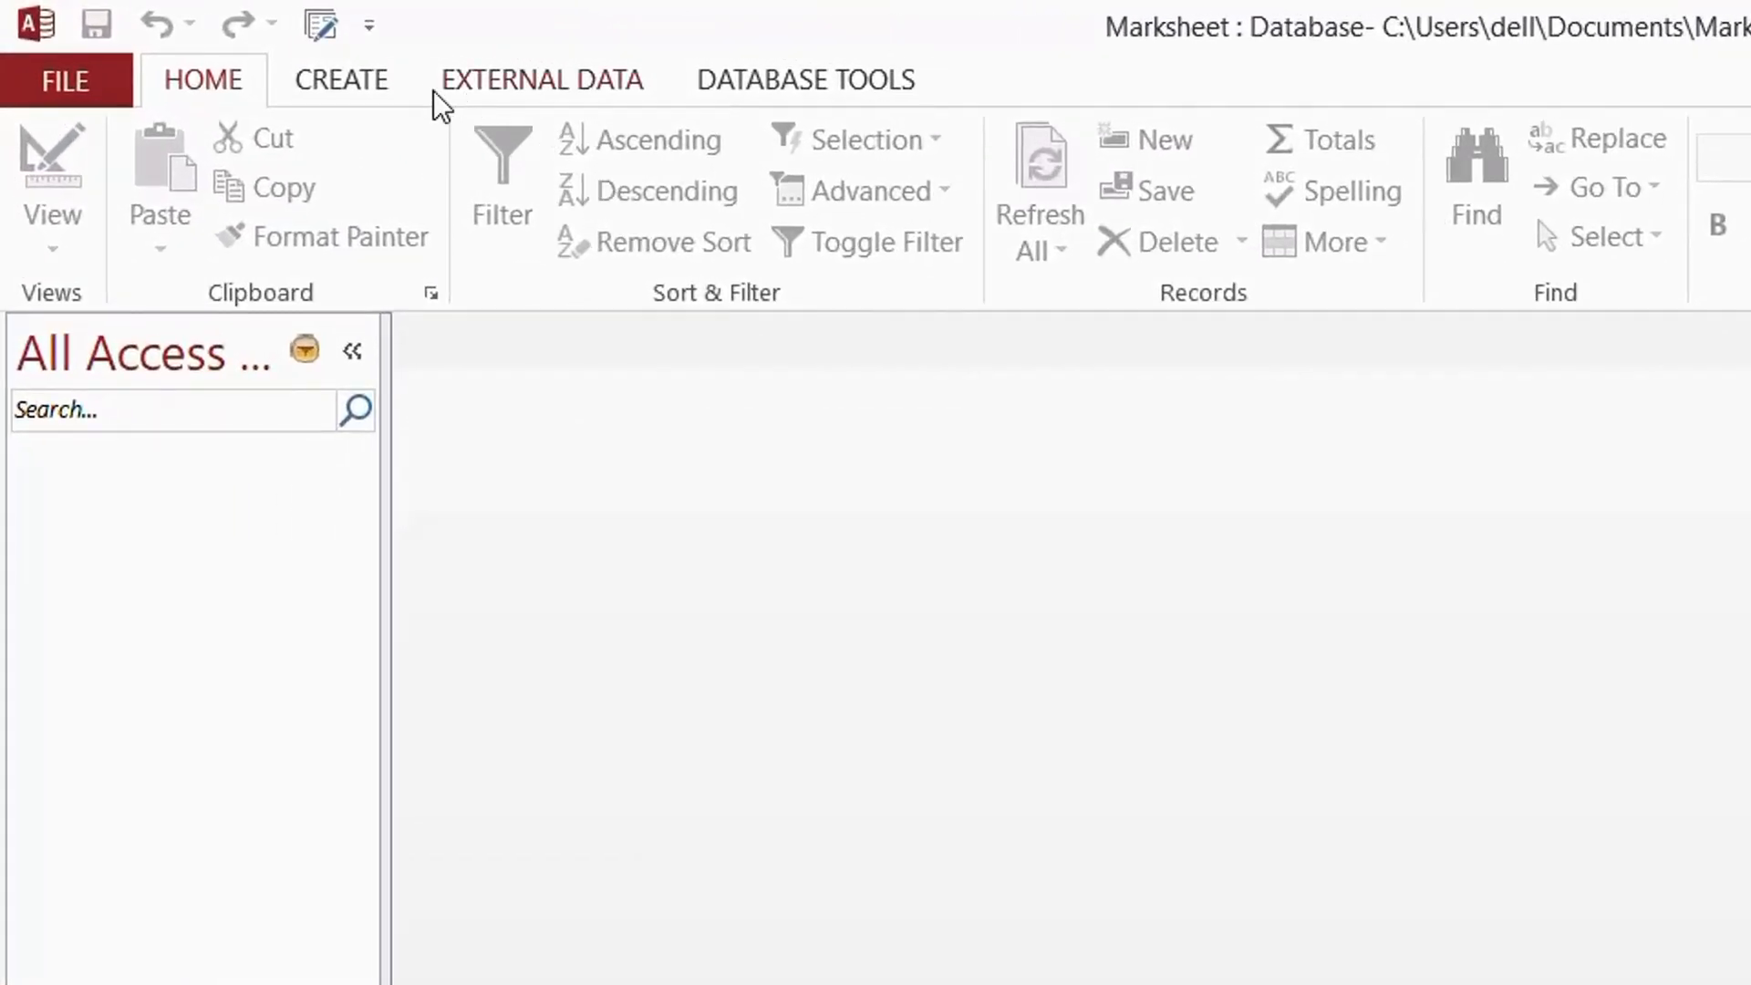
# Start an Excel import of Marksheet.xlsx from the Desktop into a new table in the current database.
pyautogui.click(512, 84)
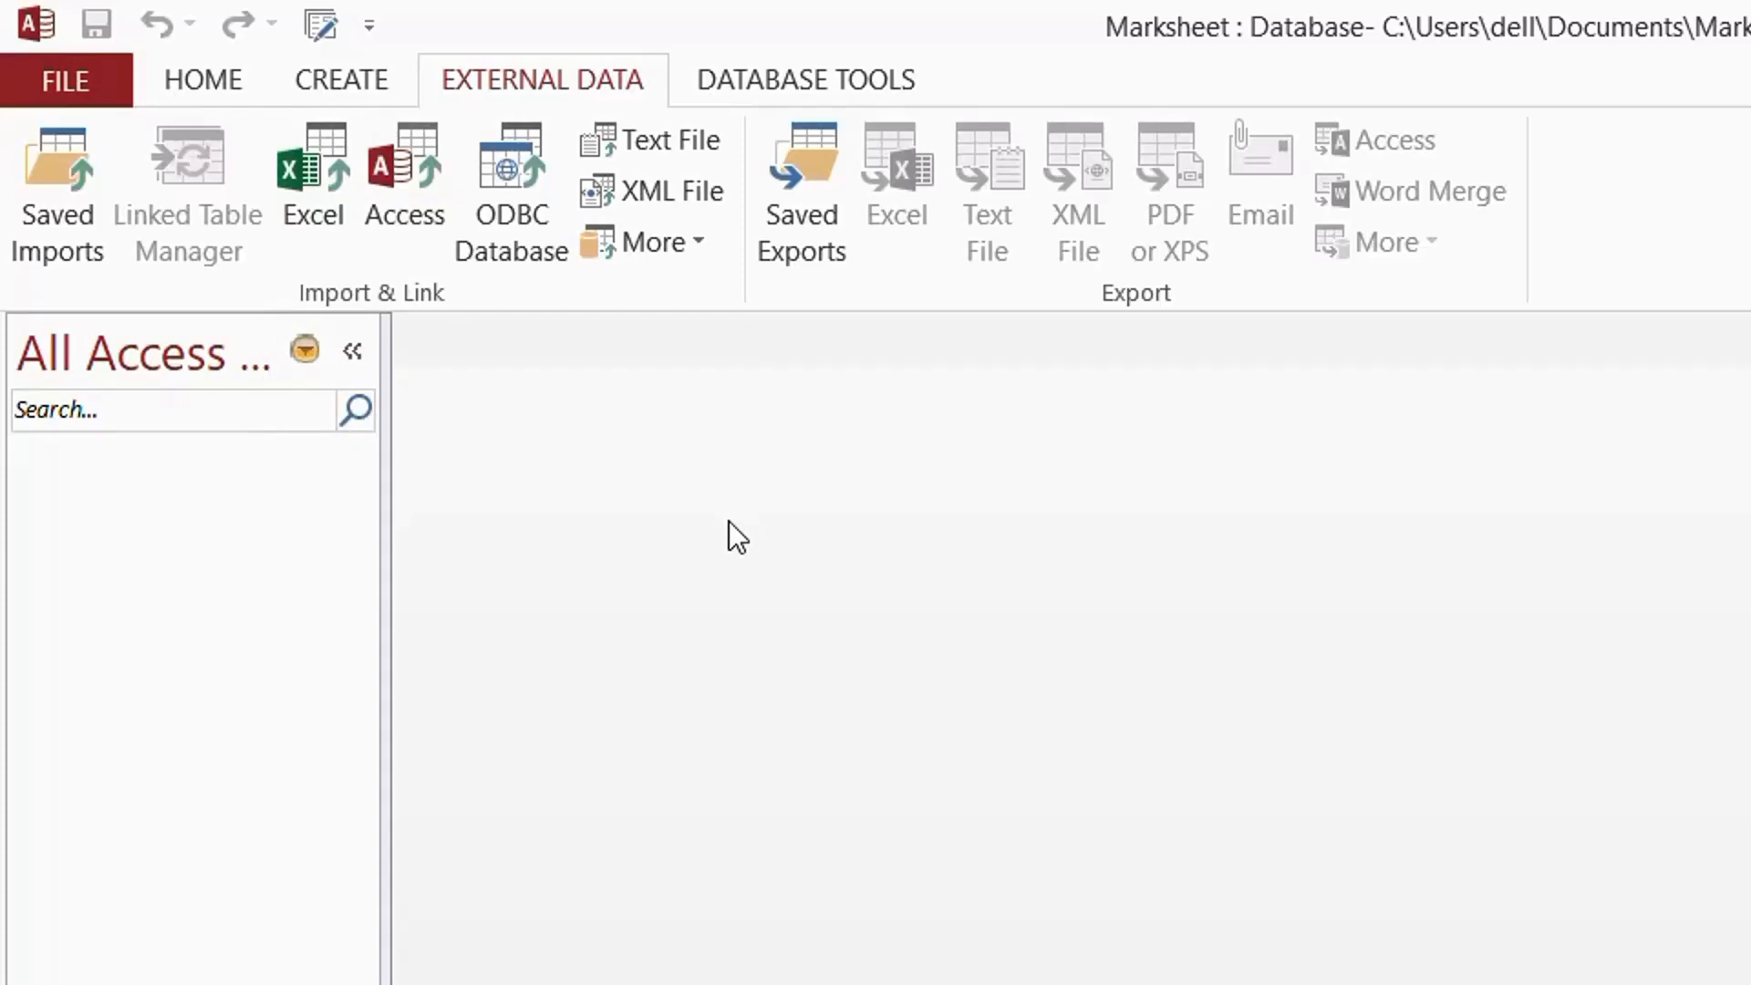
pyautogui.click(314, 203)
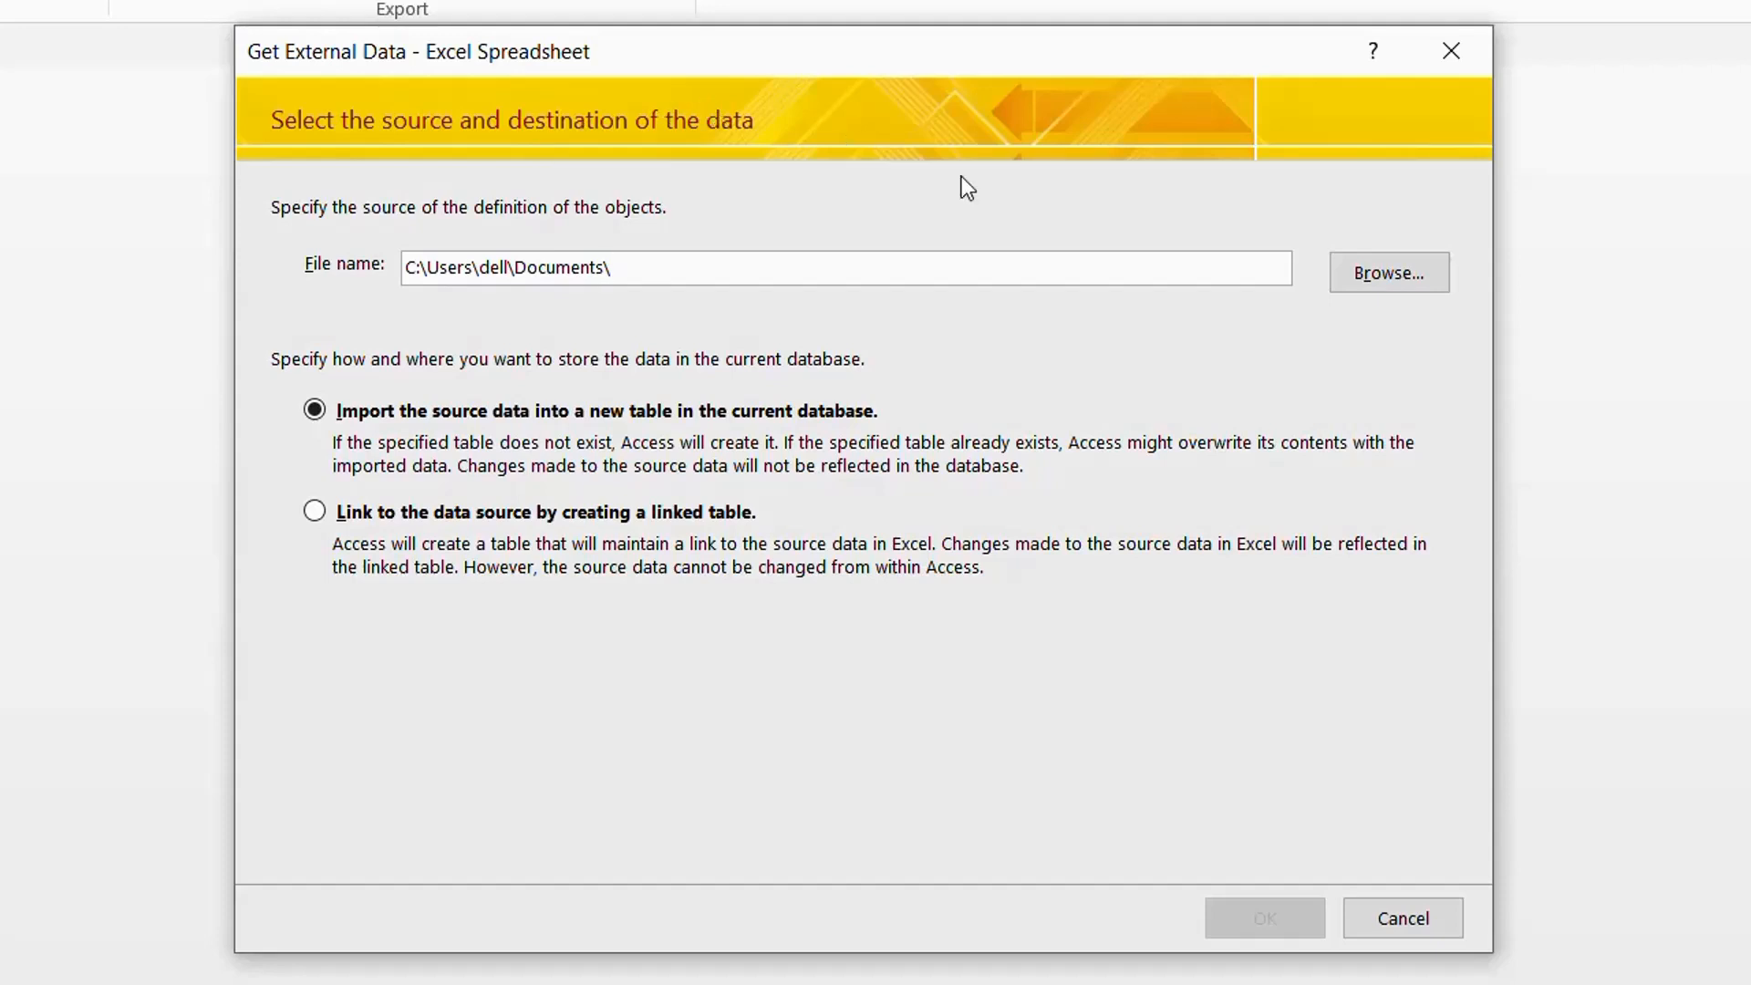
pyautogui.click(1408, 281)
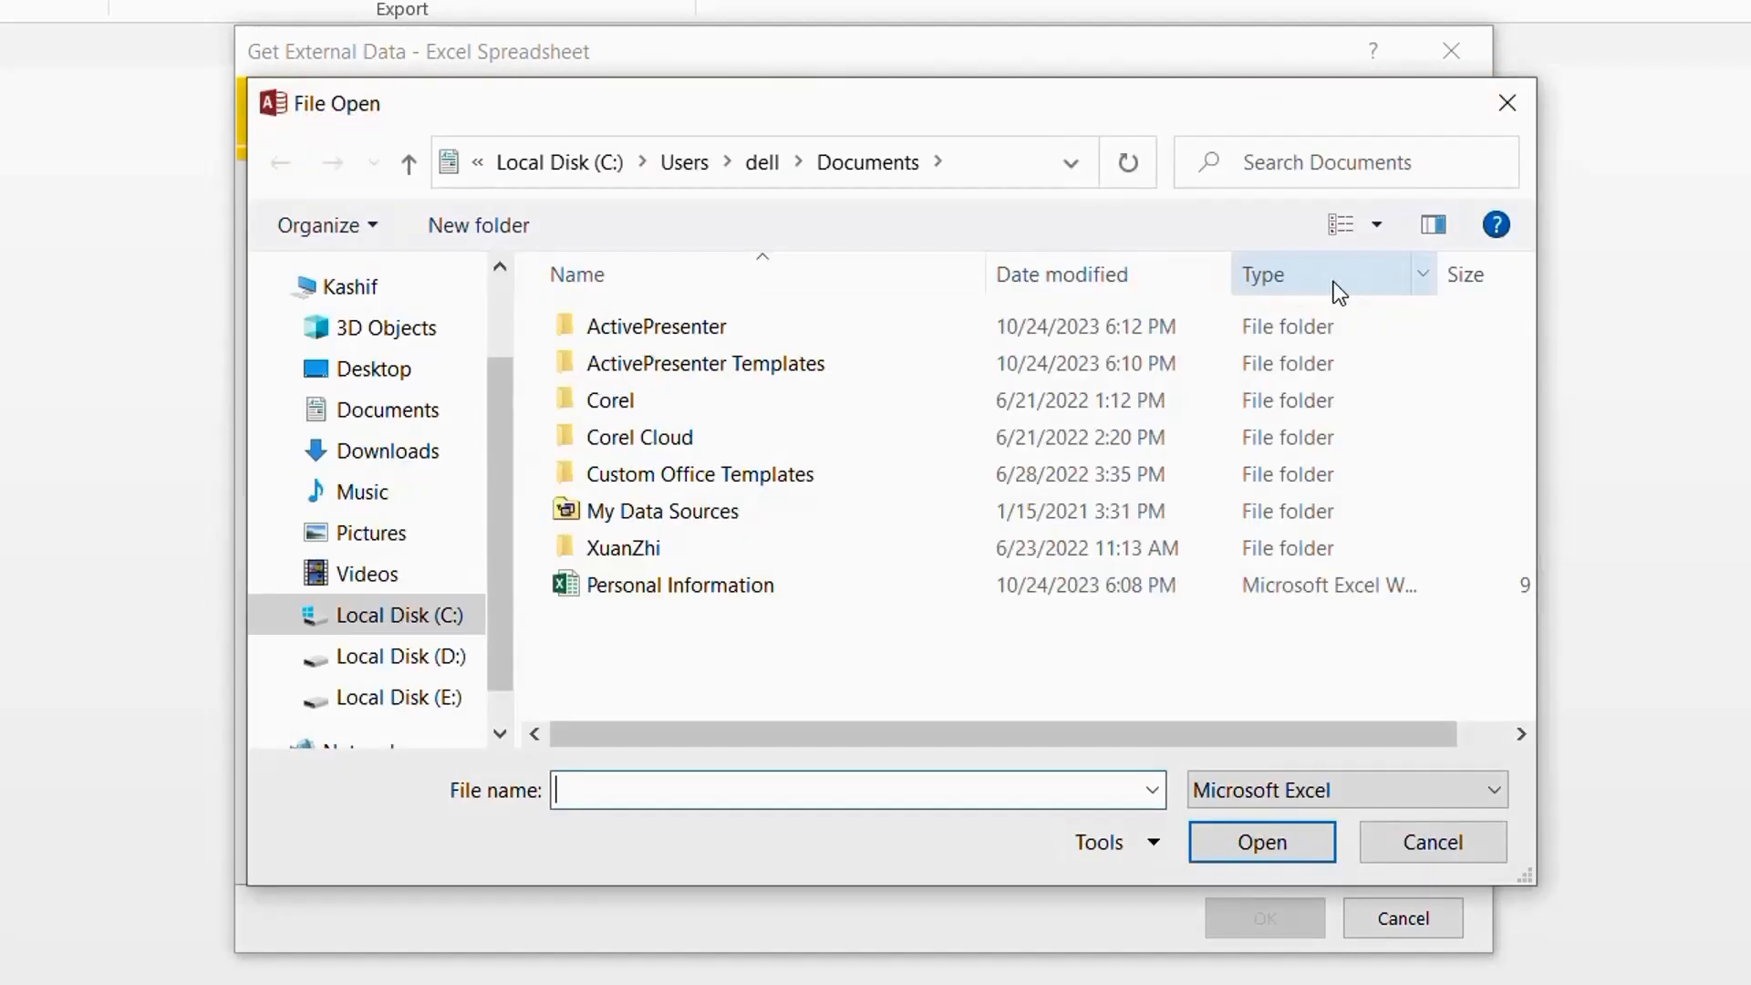
pyautogui.click(365, 372)
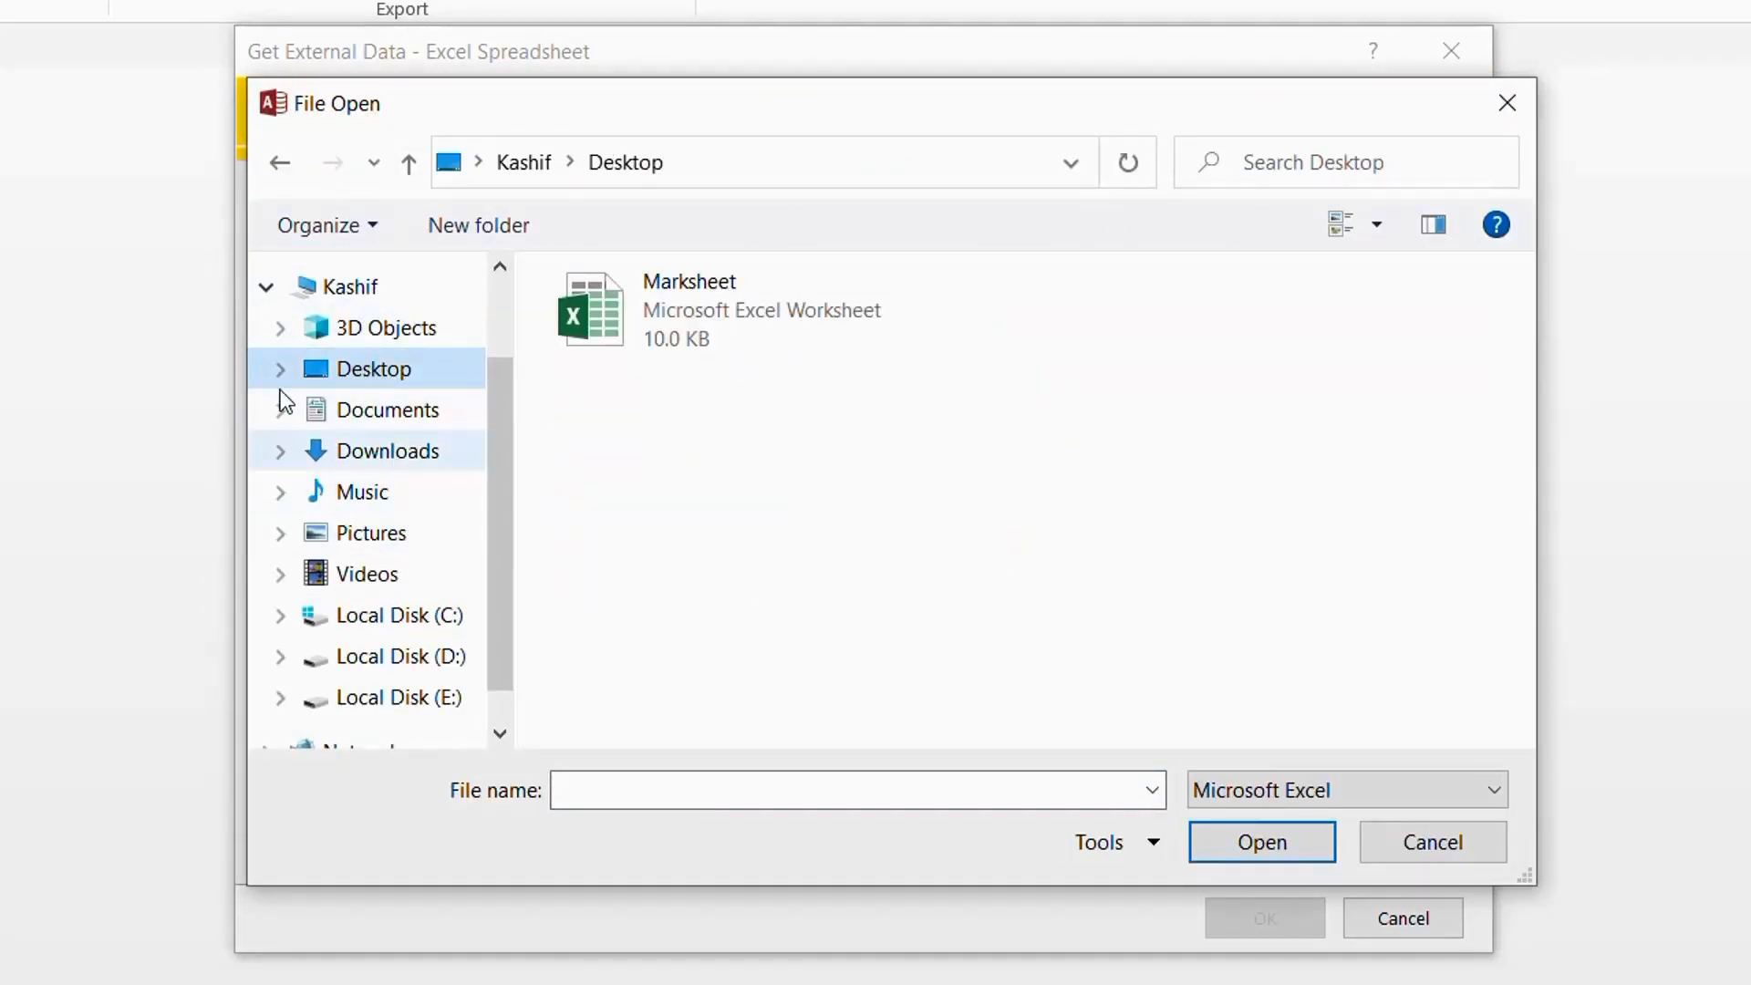
pyautogui.click(620, 328)
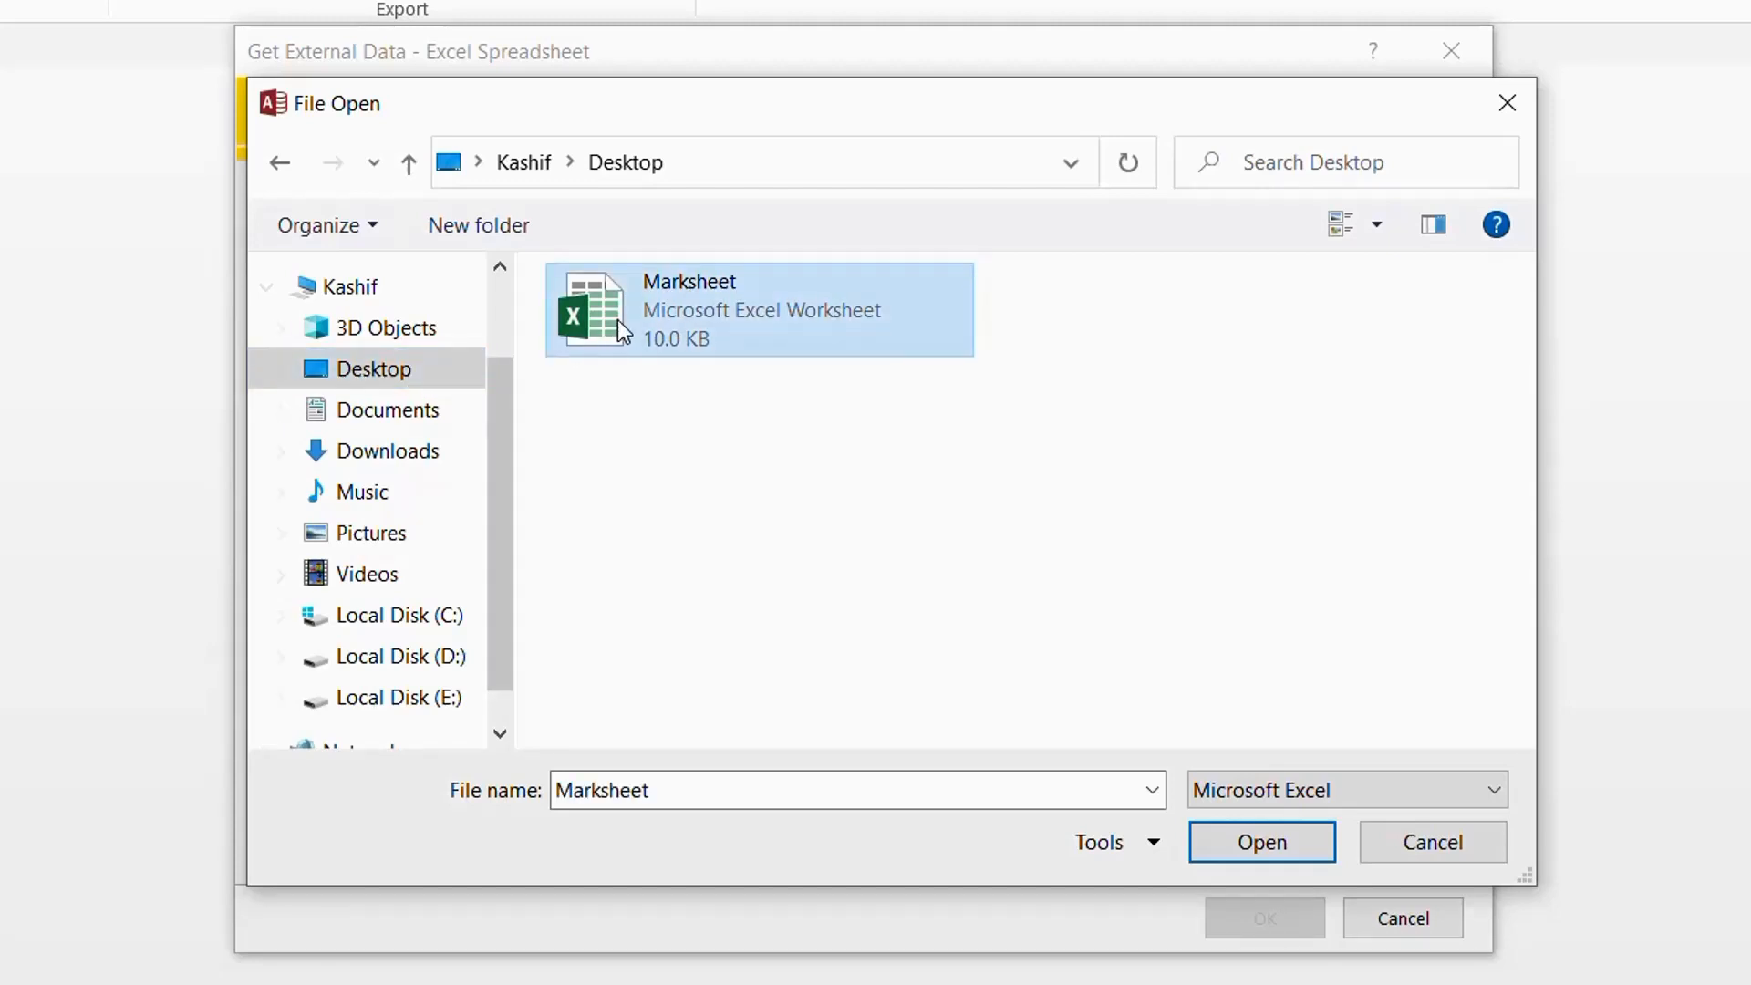
pyautogui.click(1268, 839)
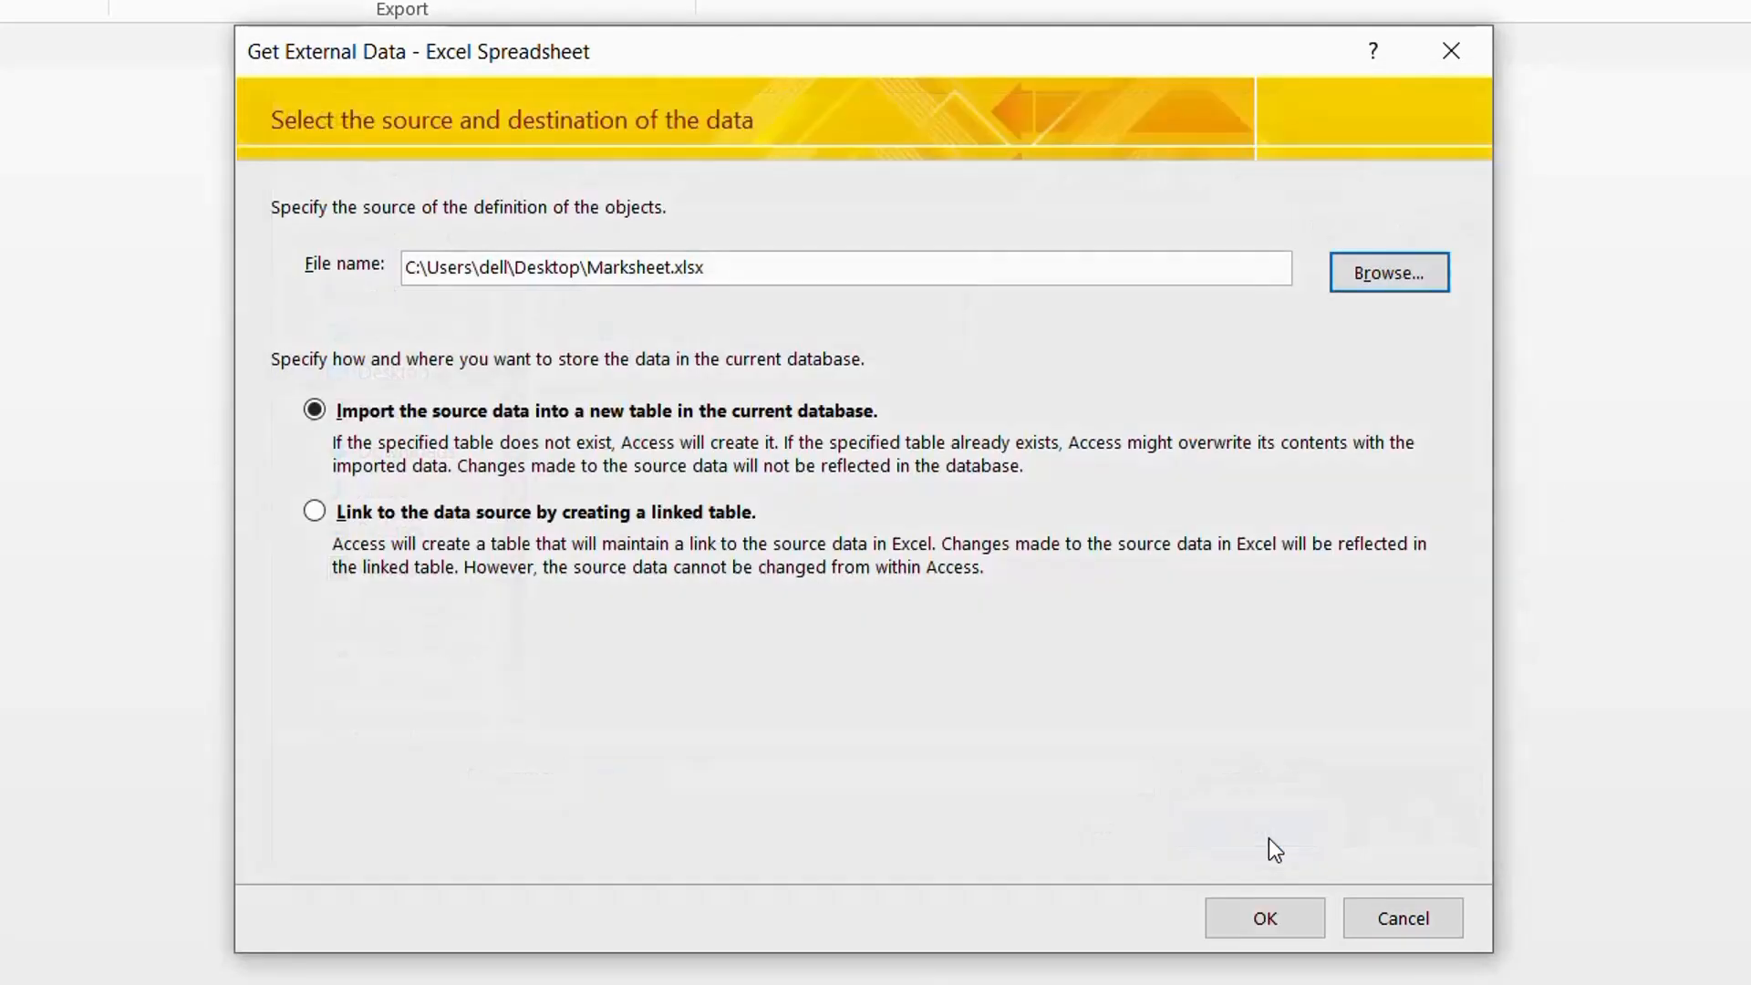
pyautogui.click(1262, 921)
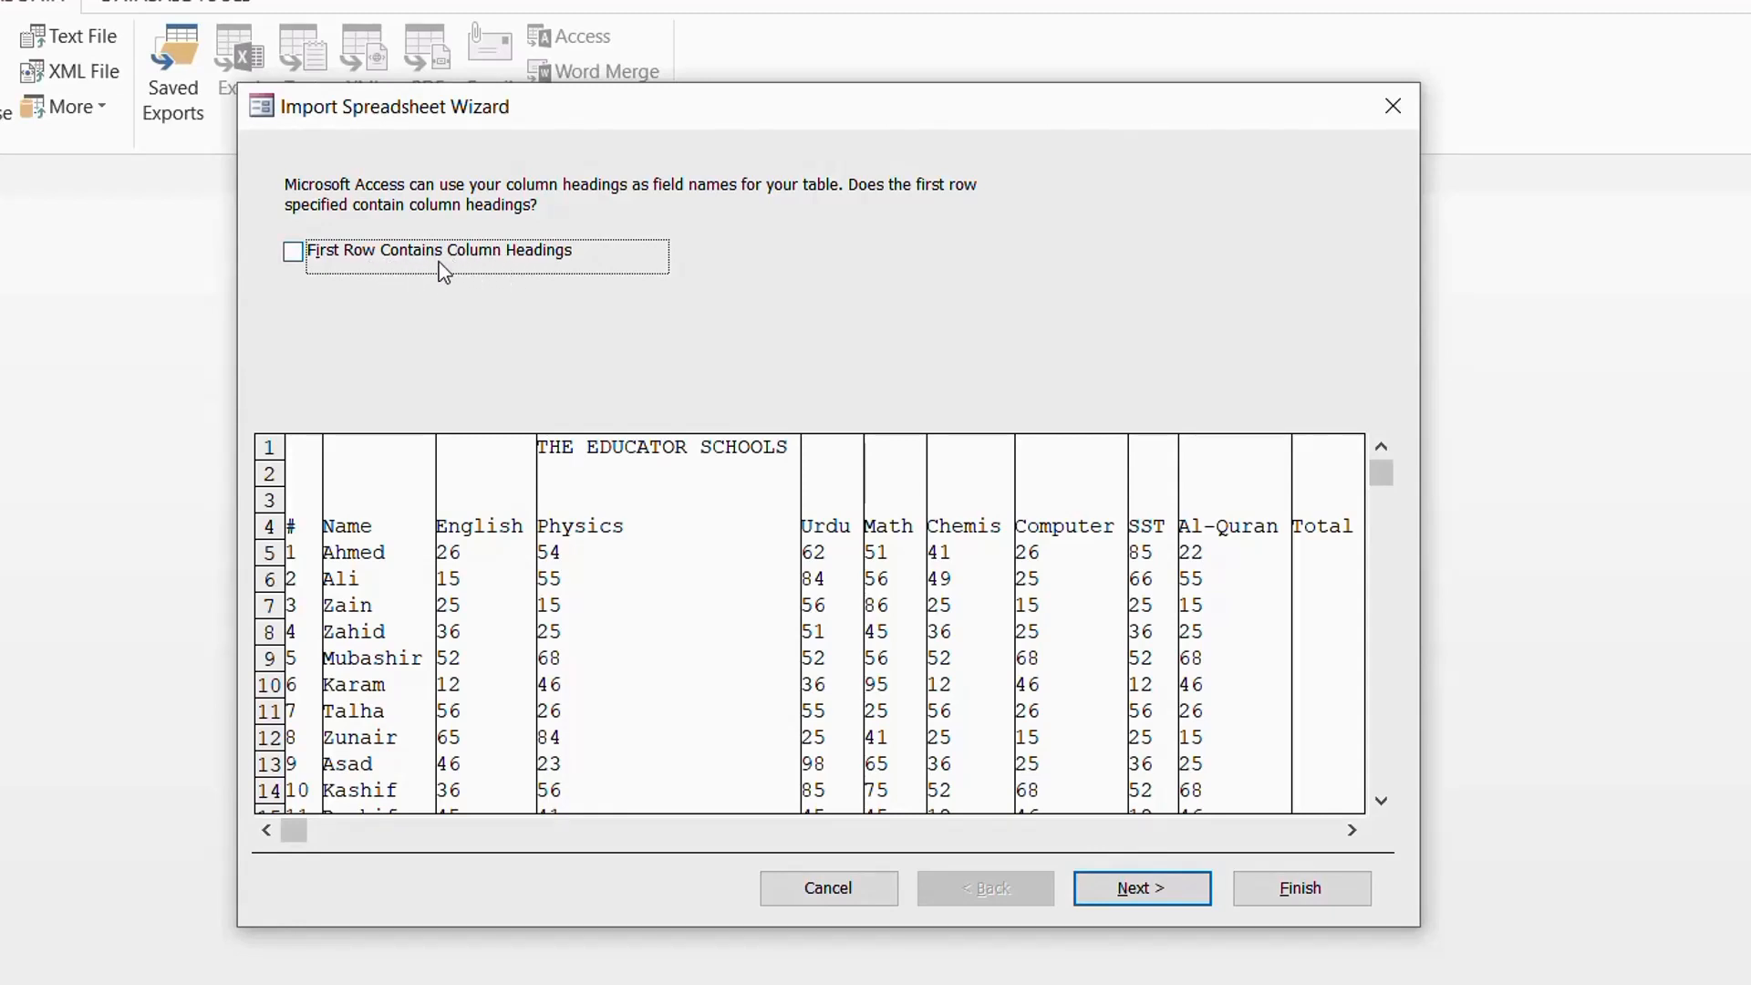
pyautogui.click(300, 259)
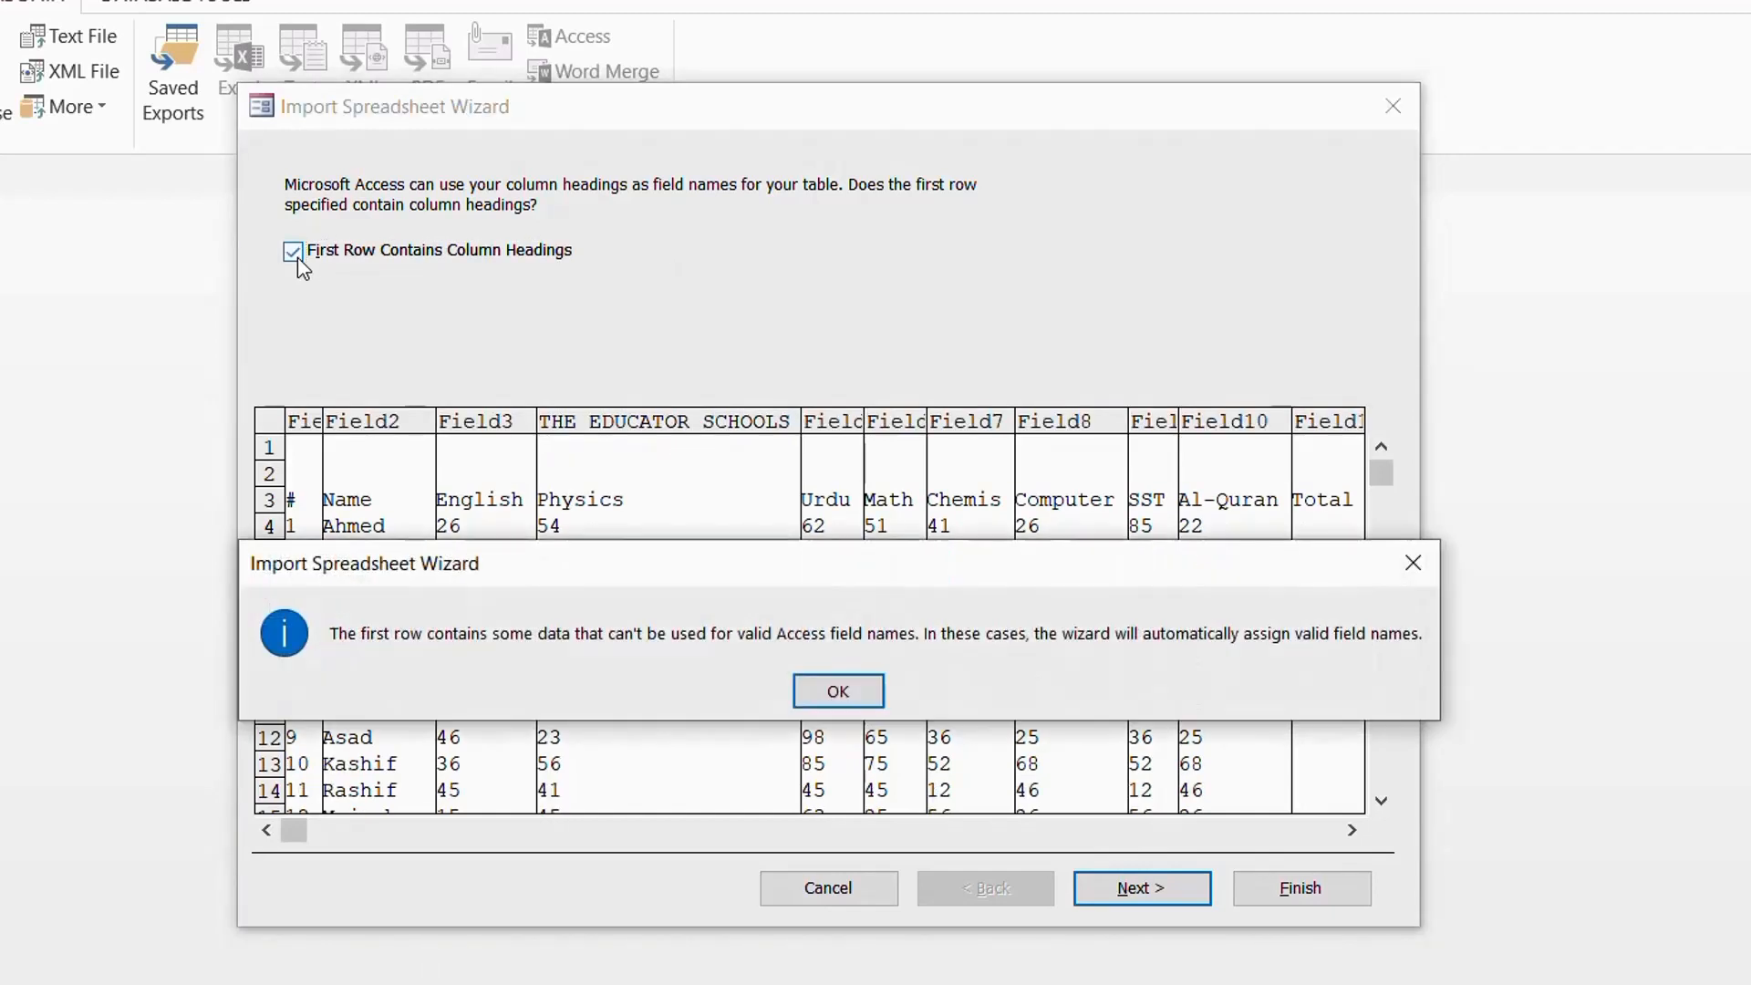
pyautogui.click(841, 695)
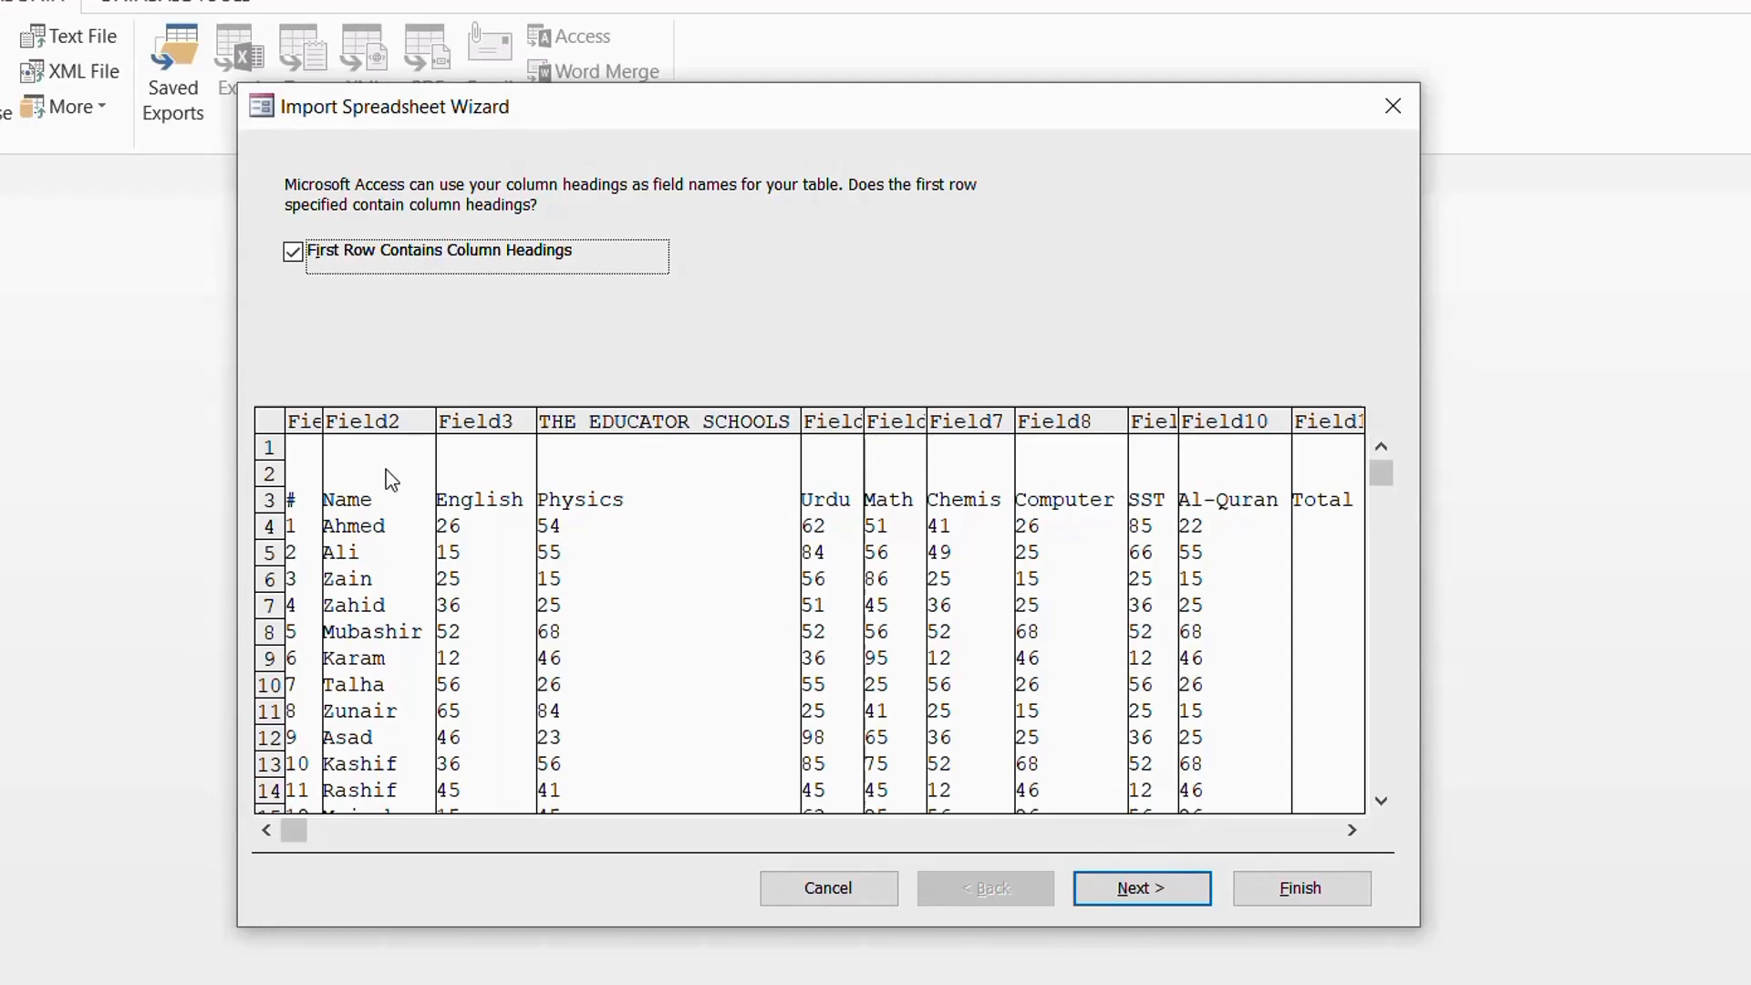
pyautogui.click(292, 253)
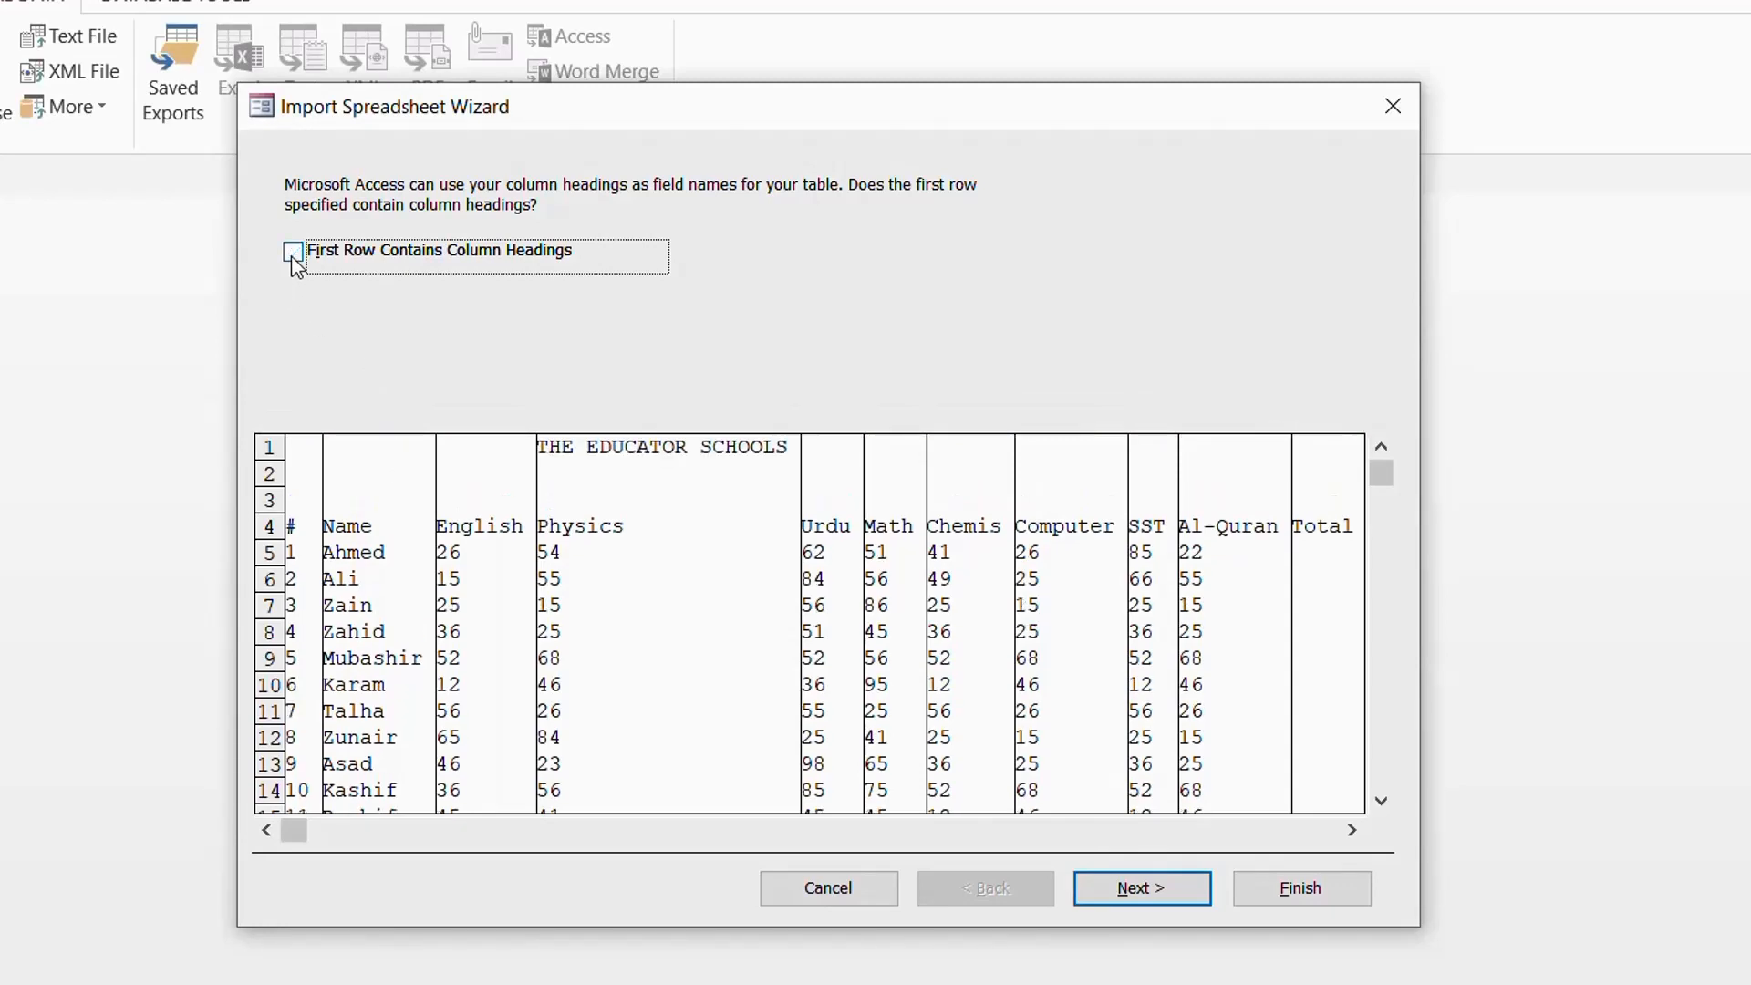
# Name the first import field Strength, with data type Integer and Indexed set to No.
pyautogui.click(1139, 896)
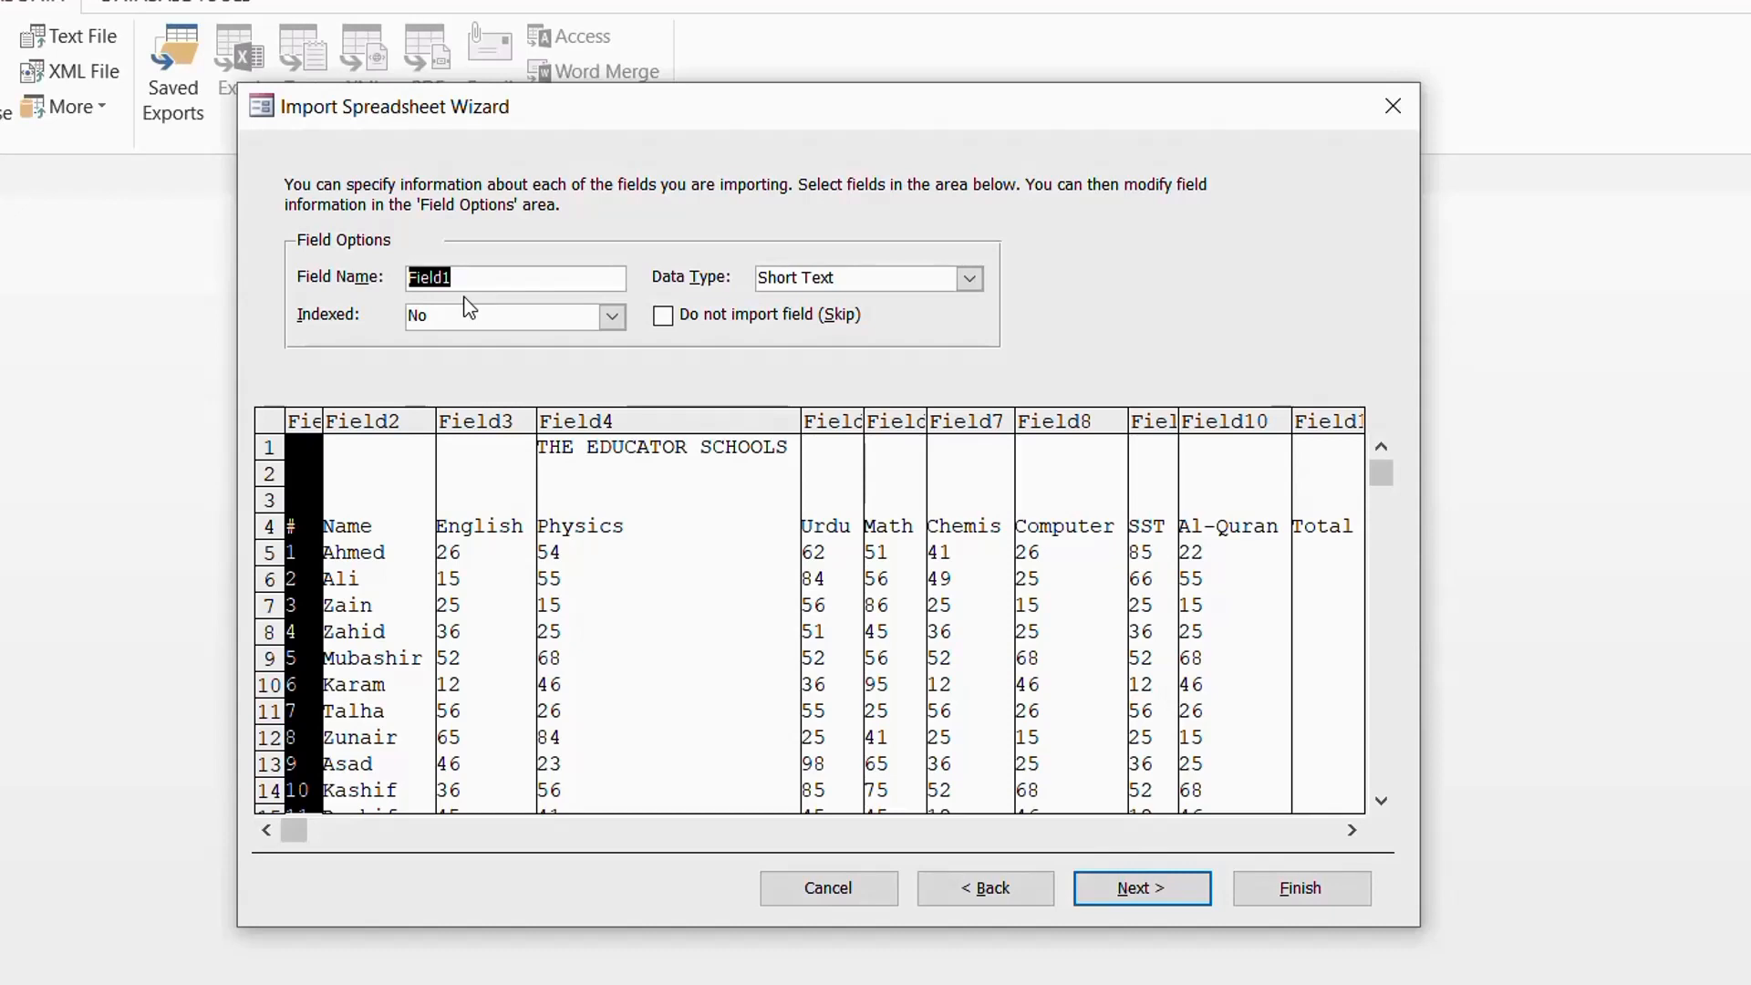
pyautogui.write('Strength')
pyautogui.click(970, 280)
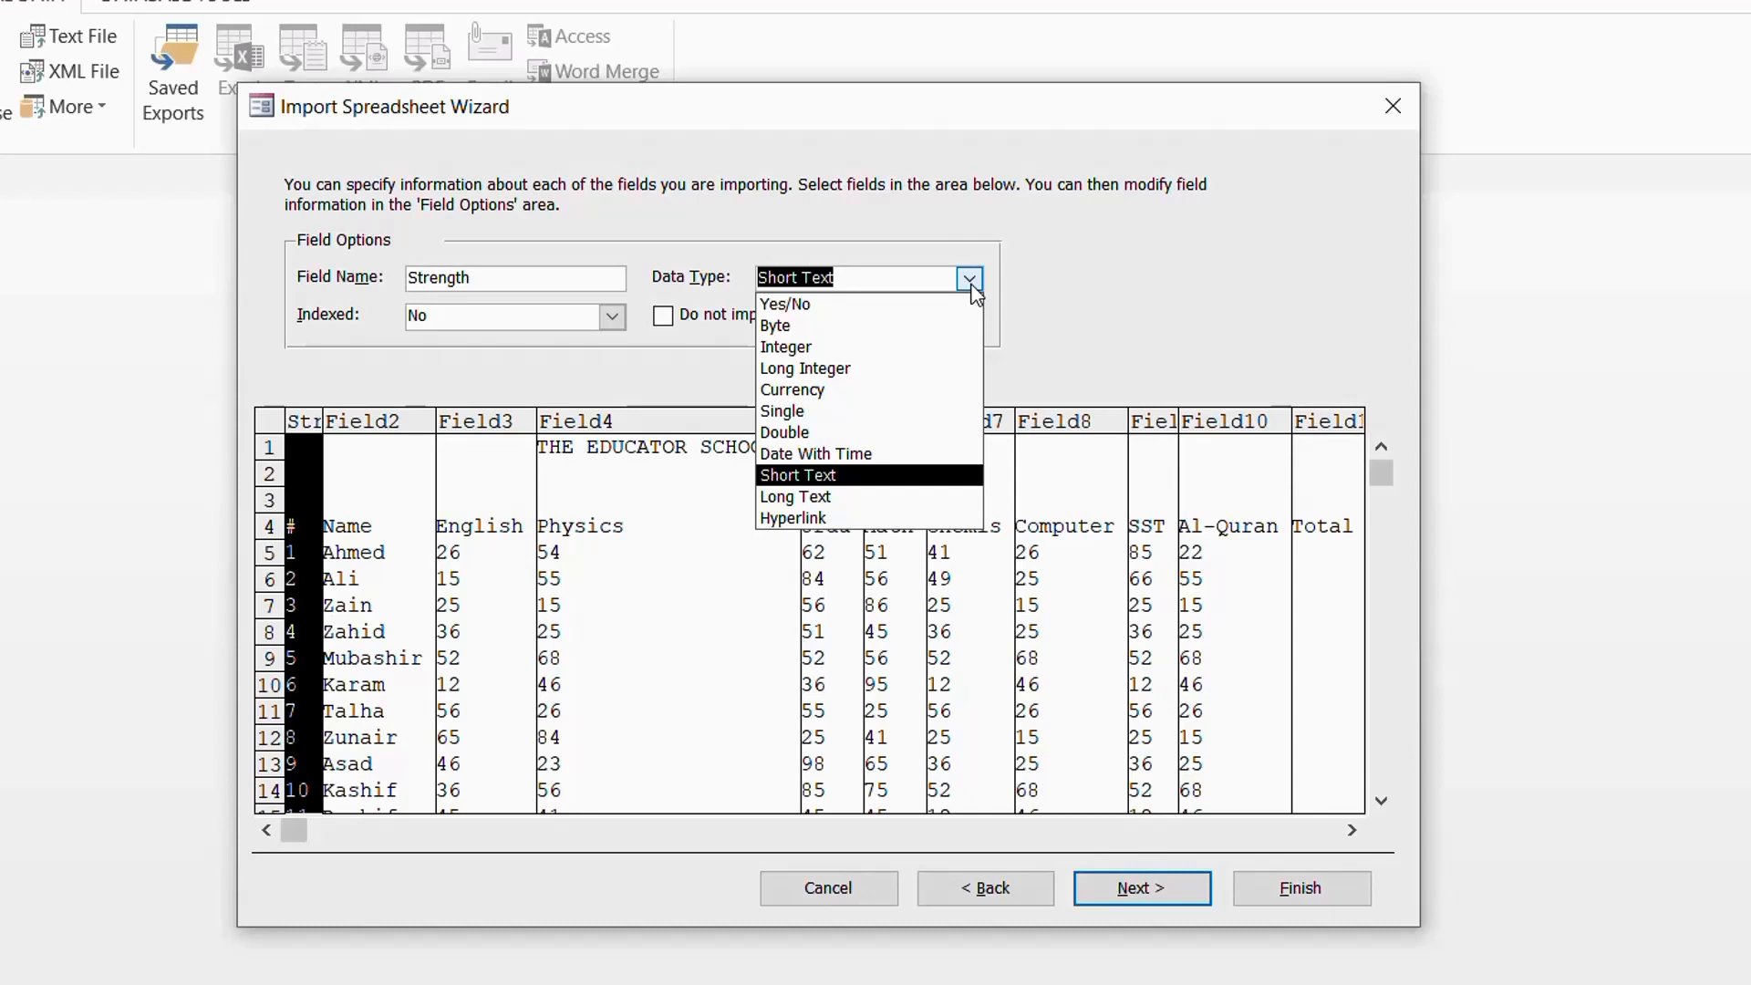
pyautogui.click(927, 347)
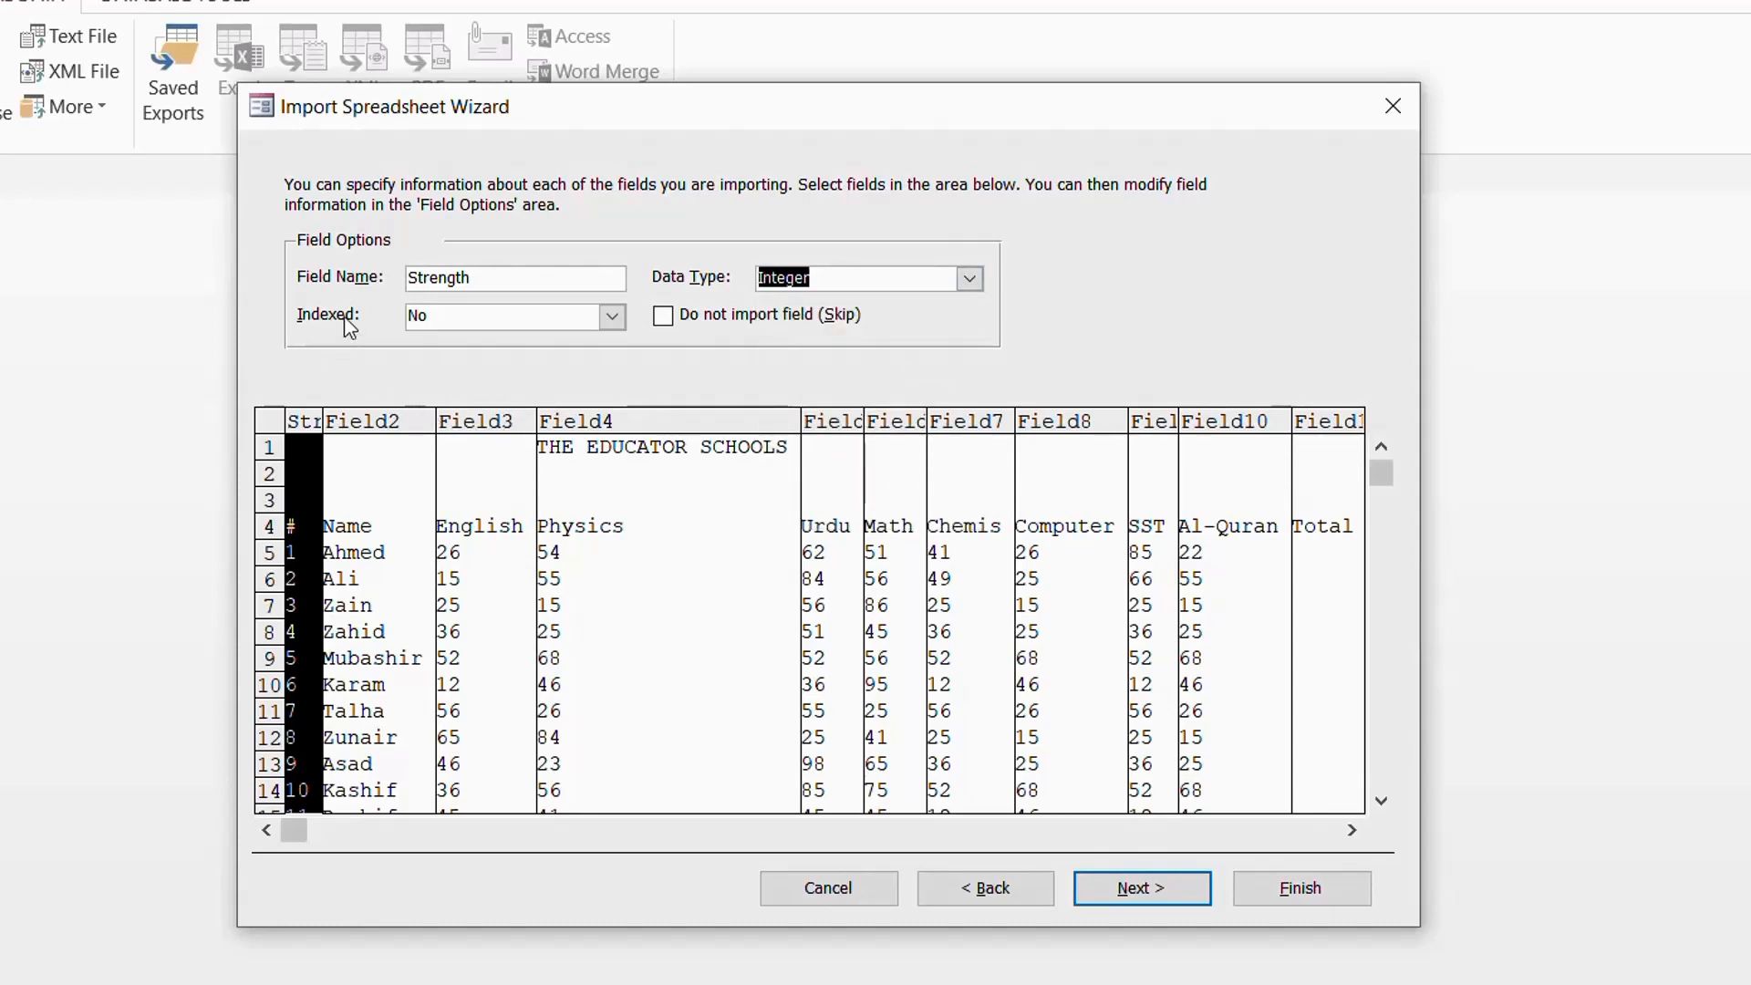
pyautogui.click(612, 317)
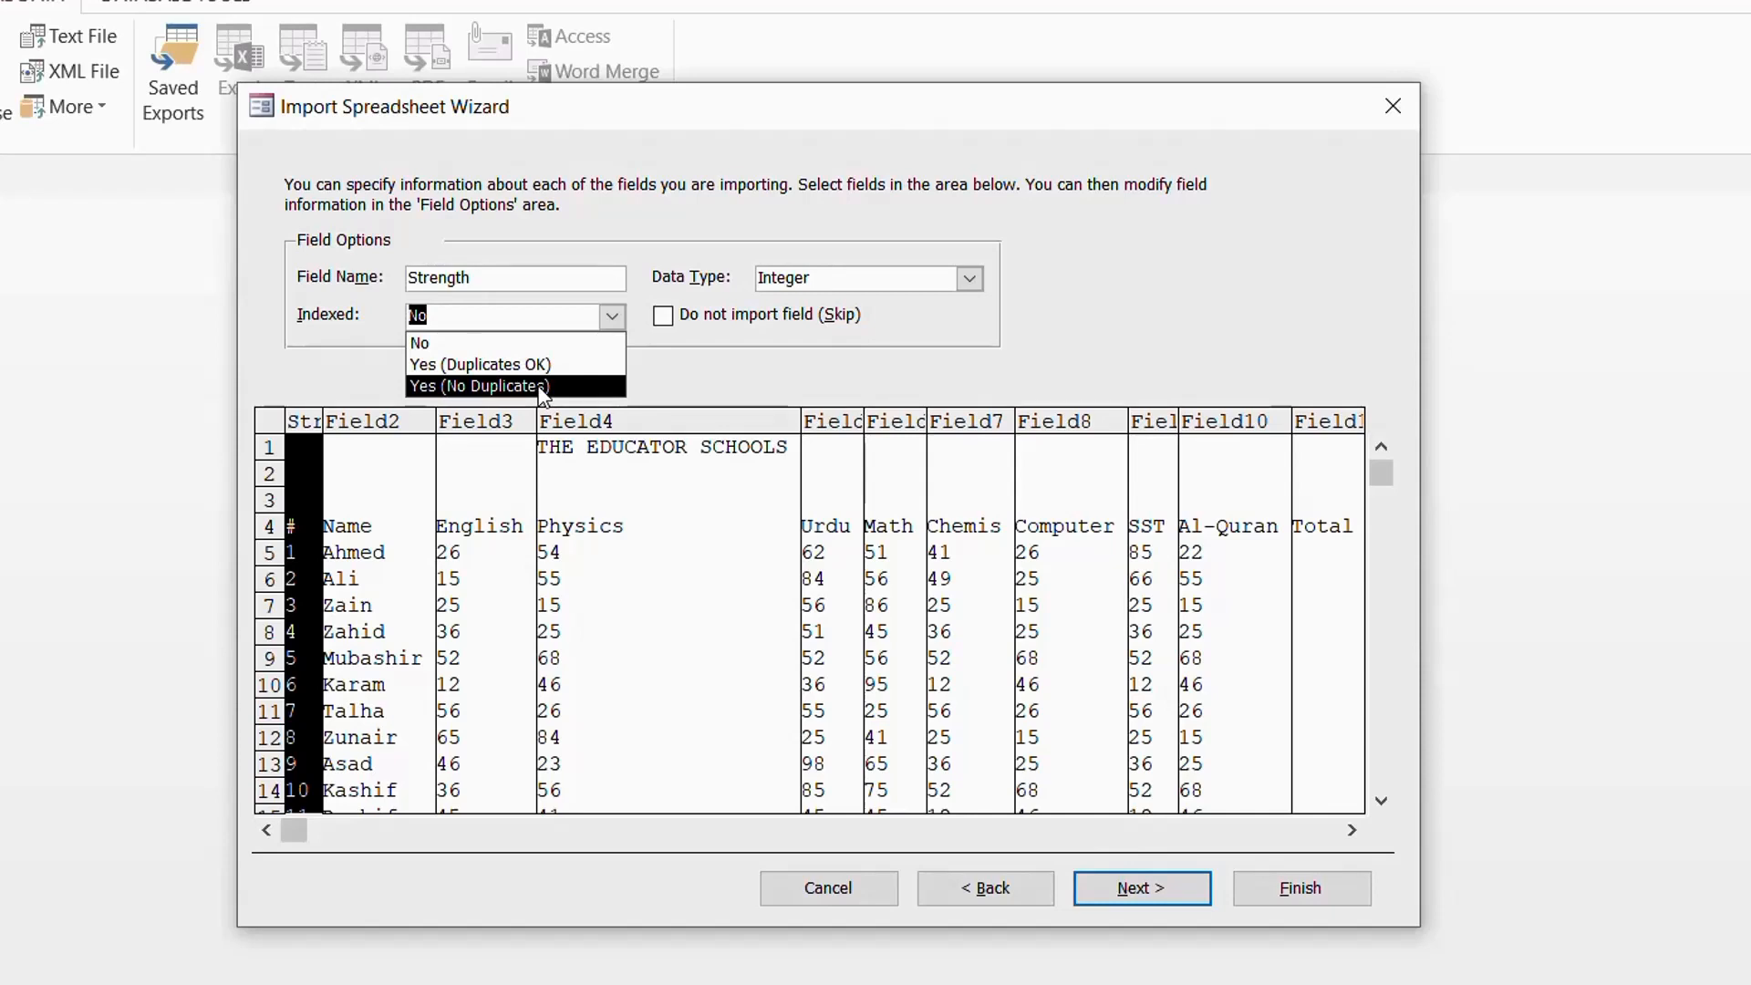
pyautogui.click(467, 349)
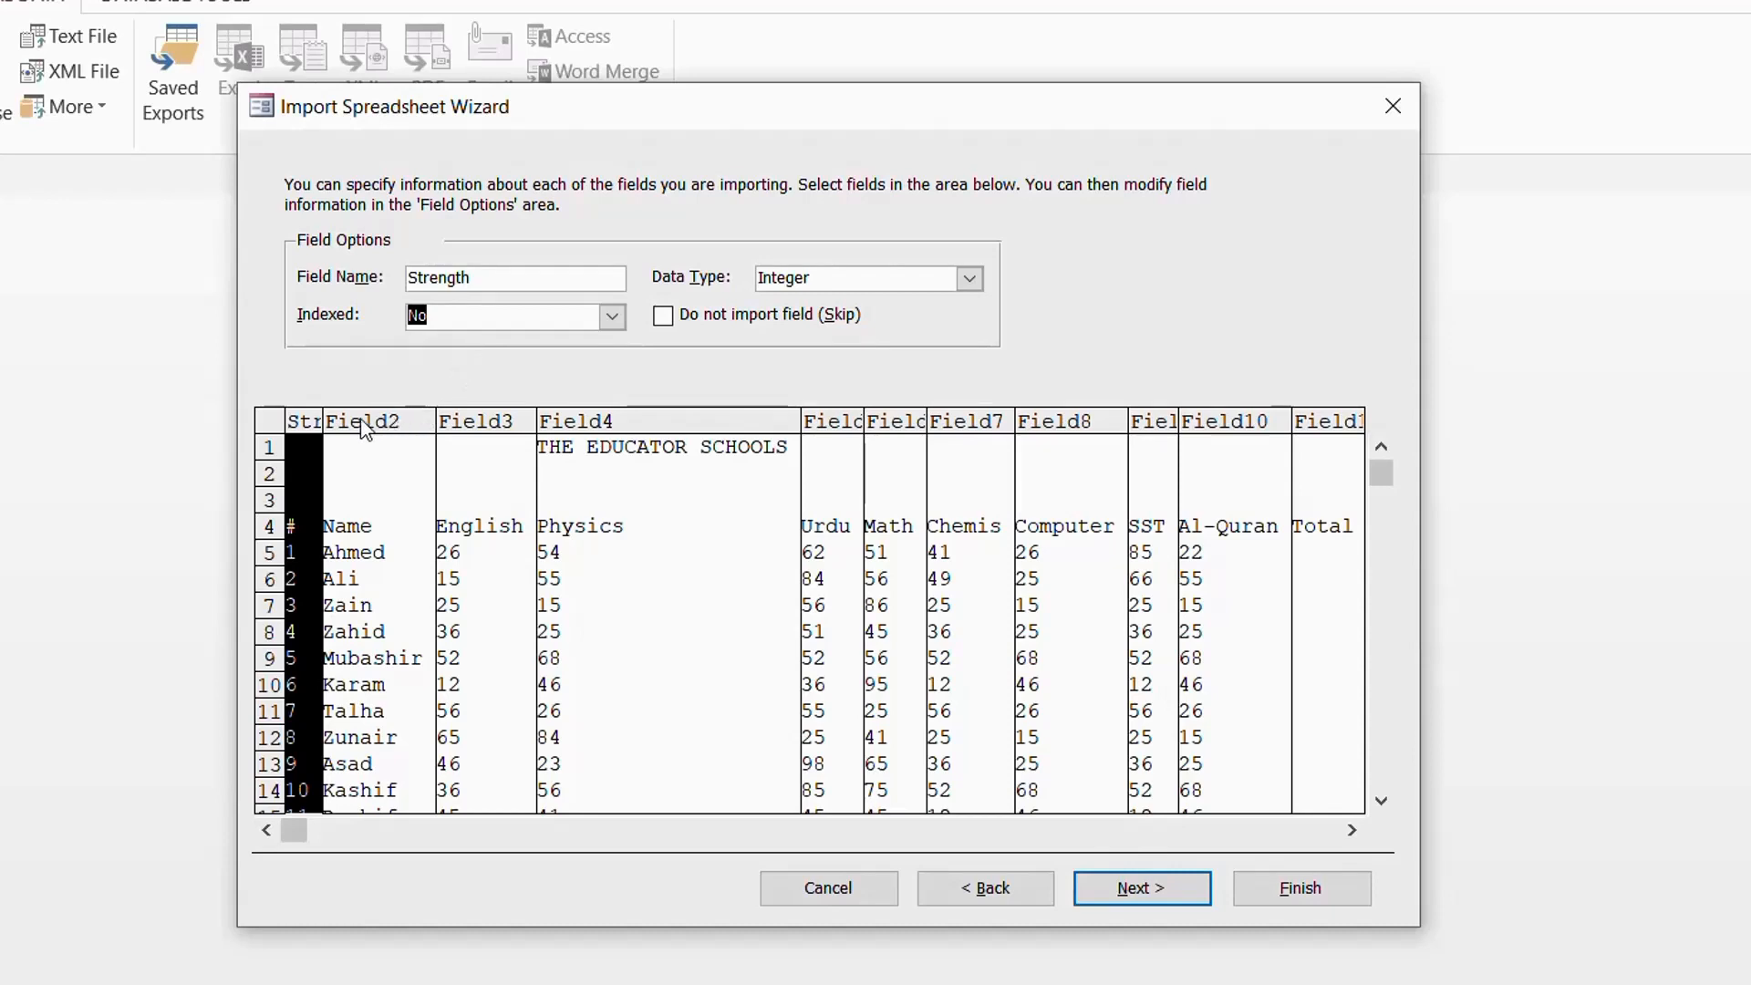
# Rename the second import field, which holds the student names, as Name.
pyautogui.click(385, 423)
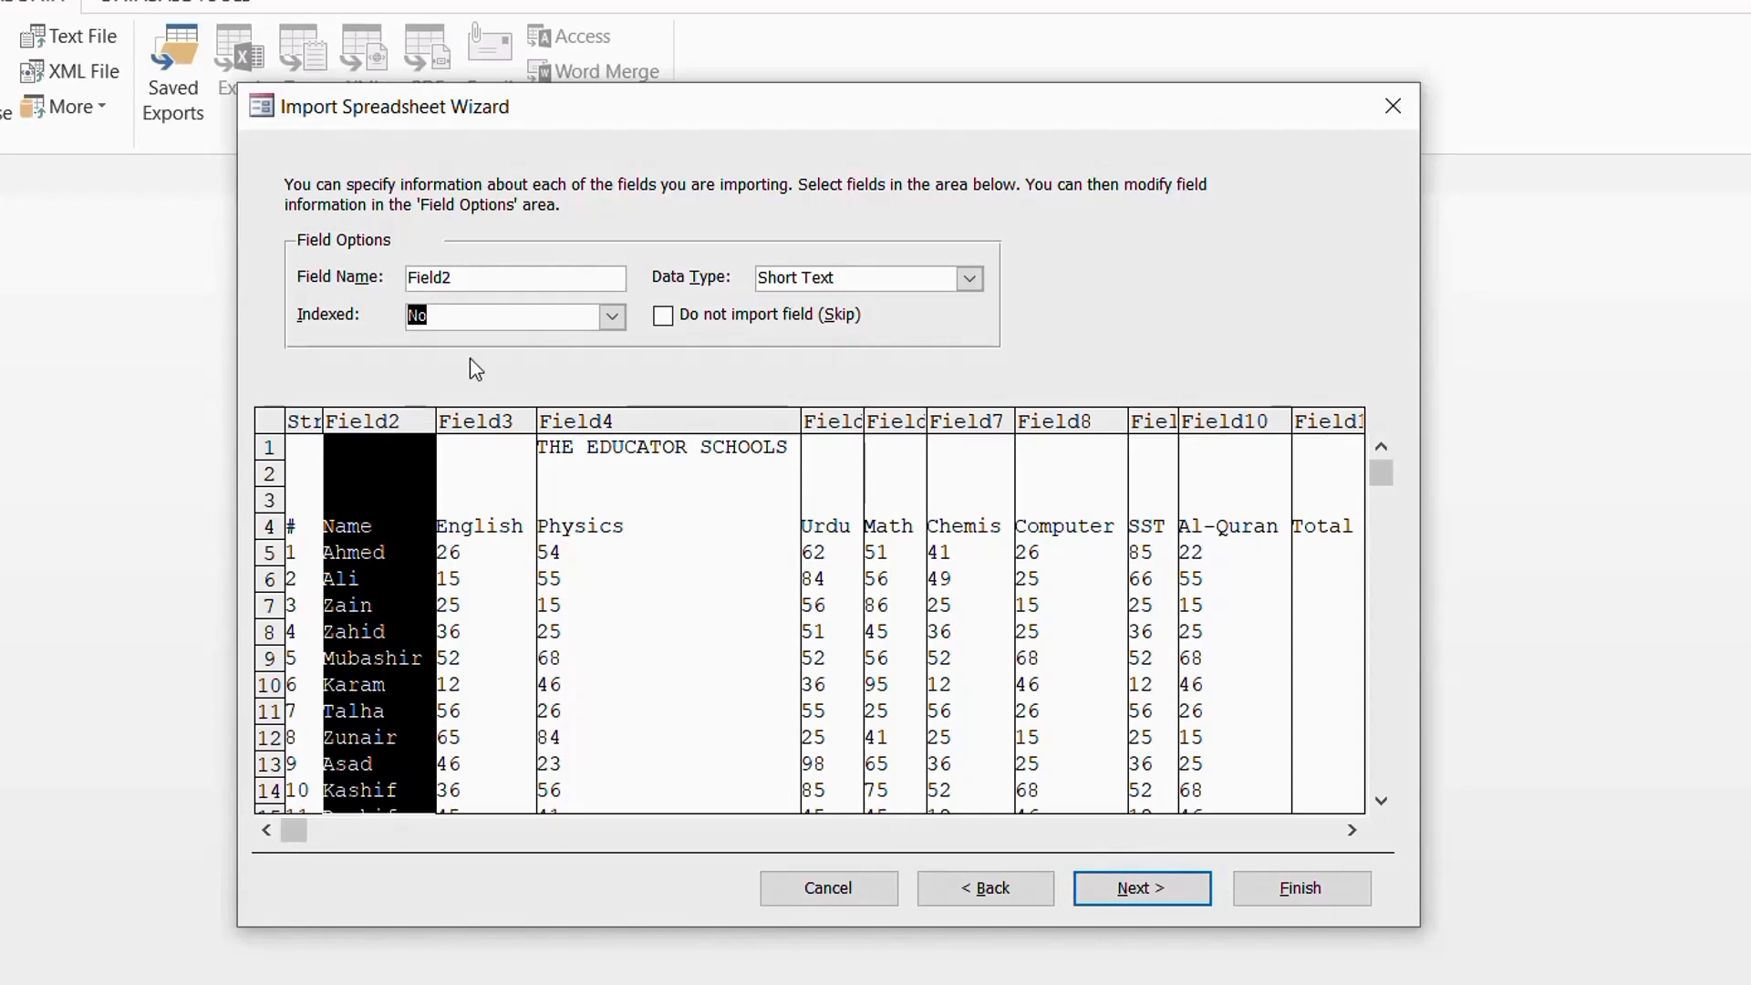
pyautogui.click(453, 278)
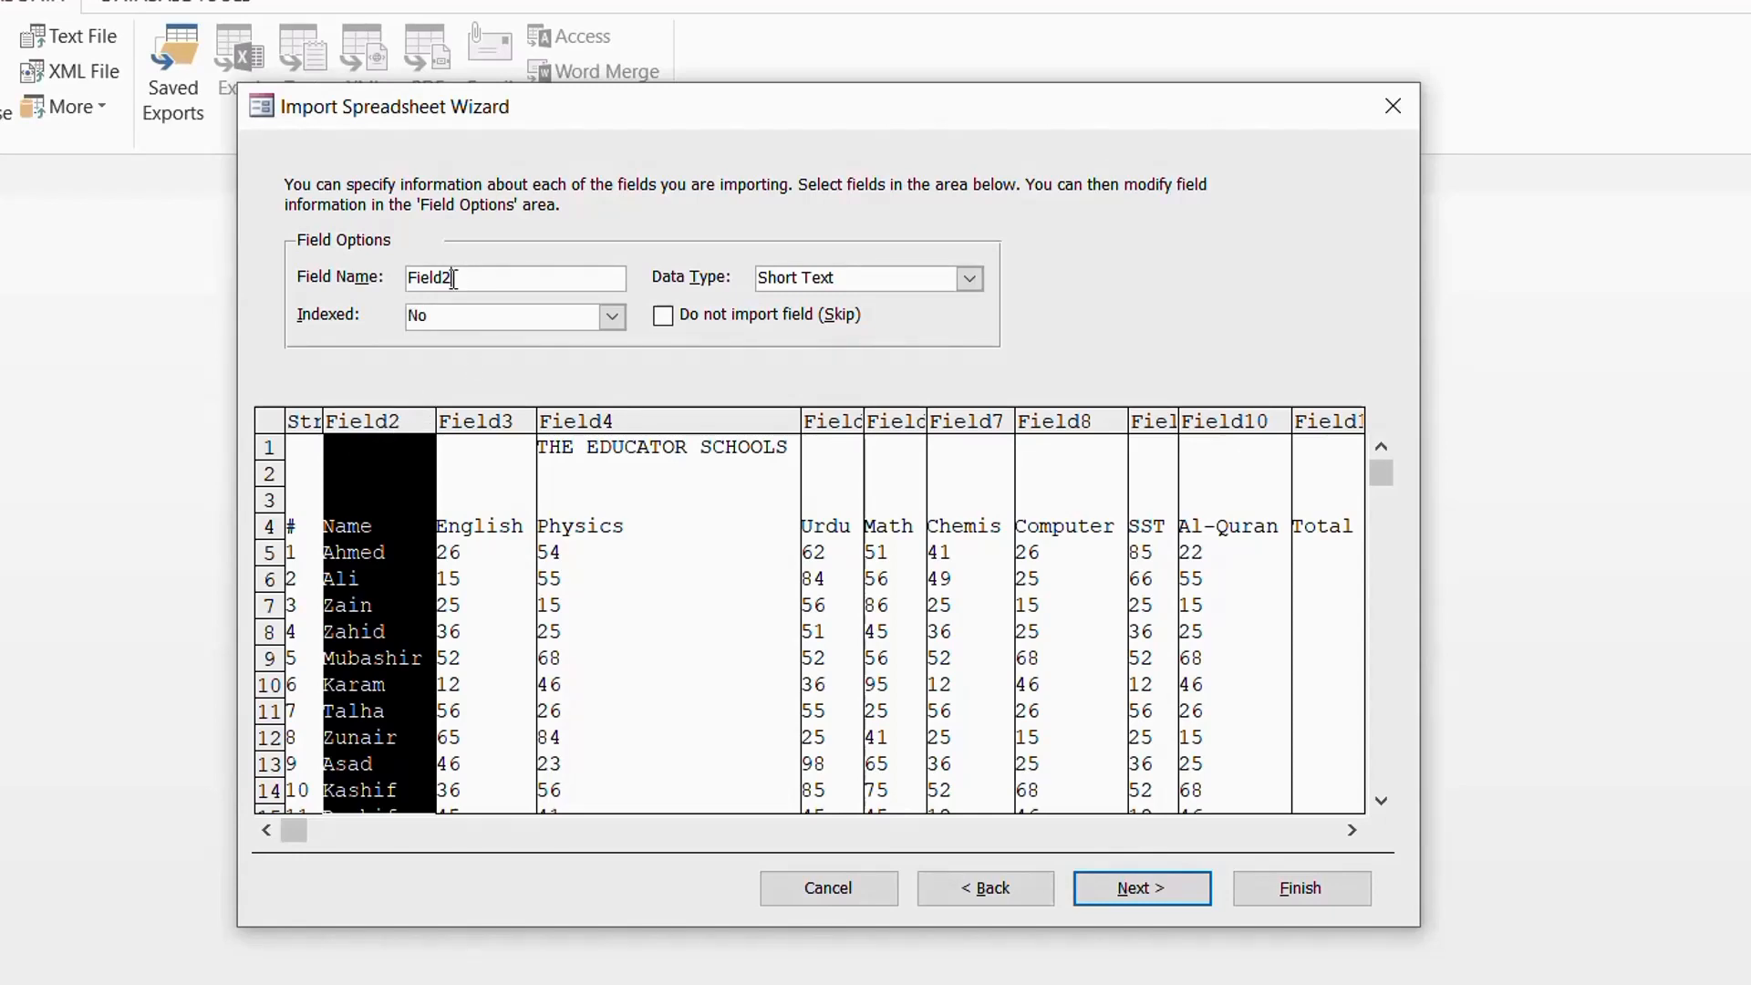
pyautogui.press('BackSpace')
pyautogui.press('BackSpace')
pyautogui.press('BackSpace')
pyautogui.press('BackSpace')
pyautogui.press('BackSpace')
pyautogui.press('BackSpace')
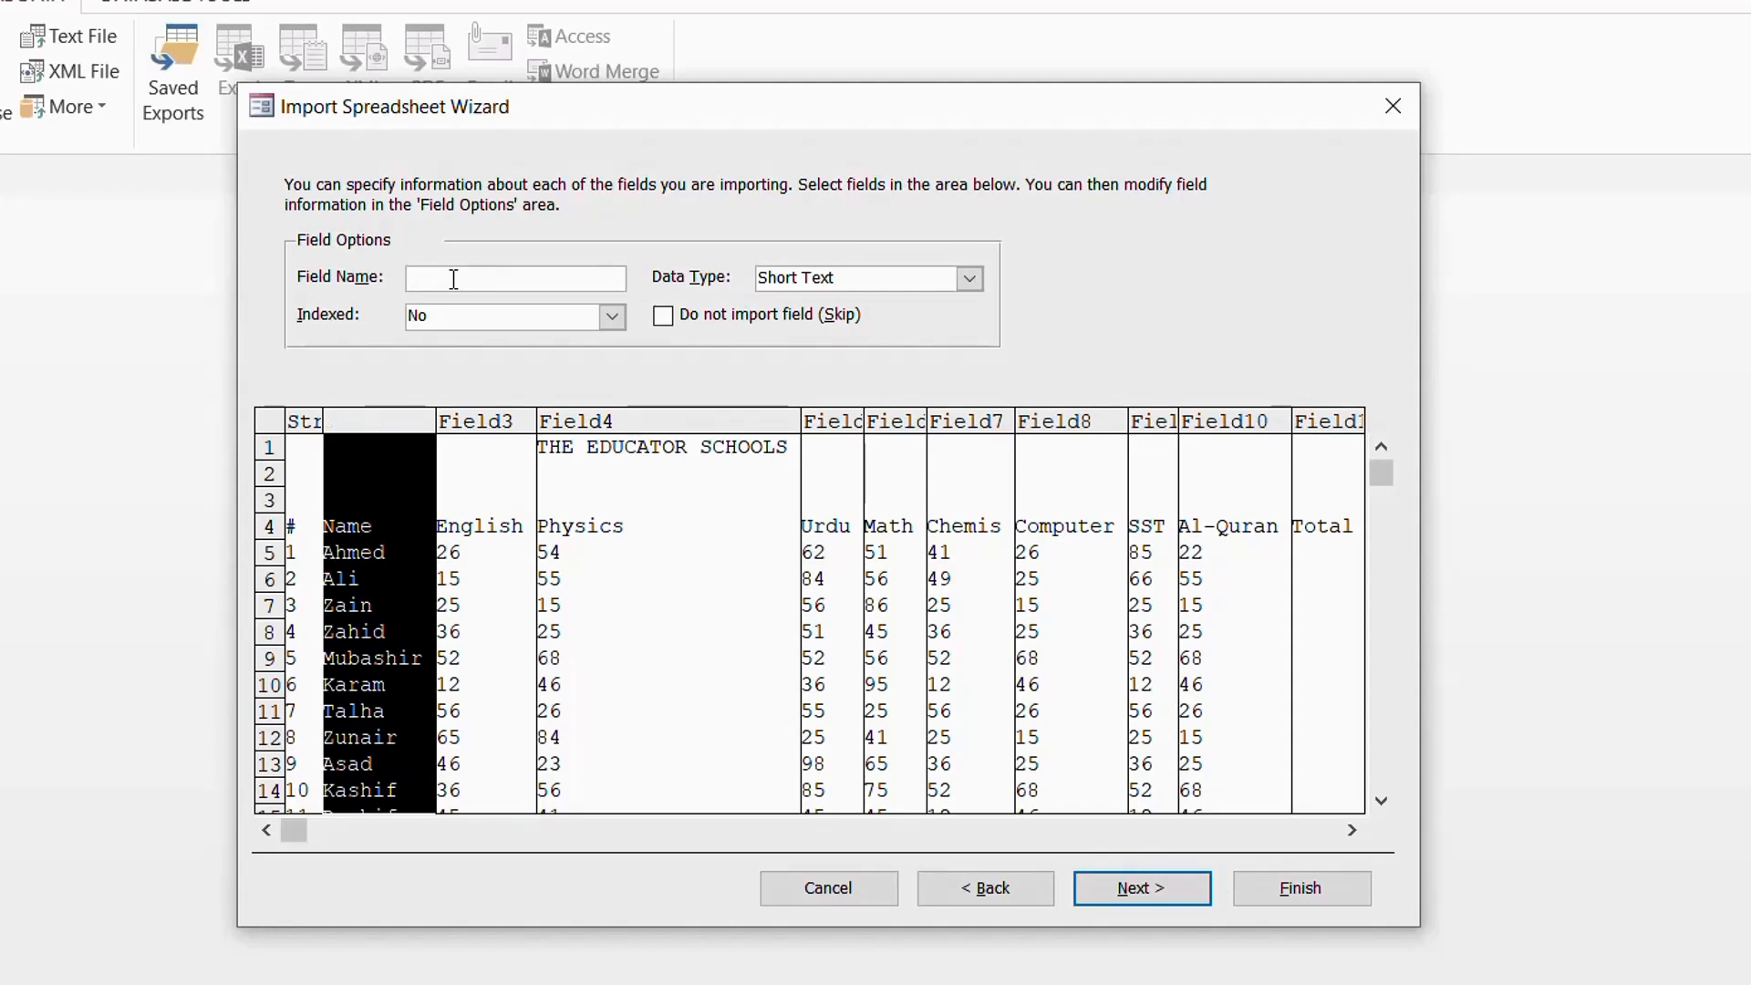
pyautogui.write('Name')
# Rename the third import field as English and set its data type to Integer.
pyautogui.click(499, 422)
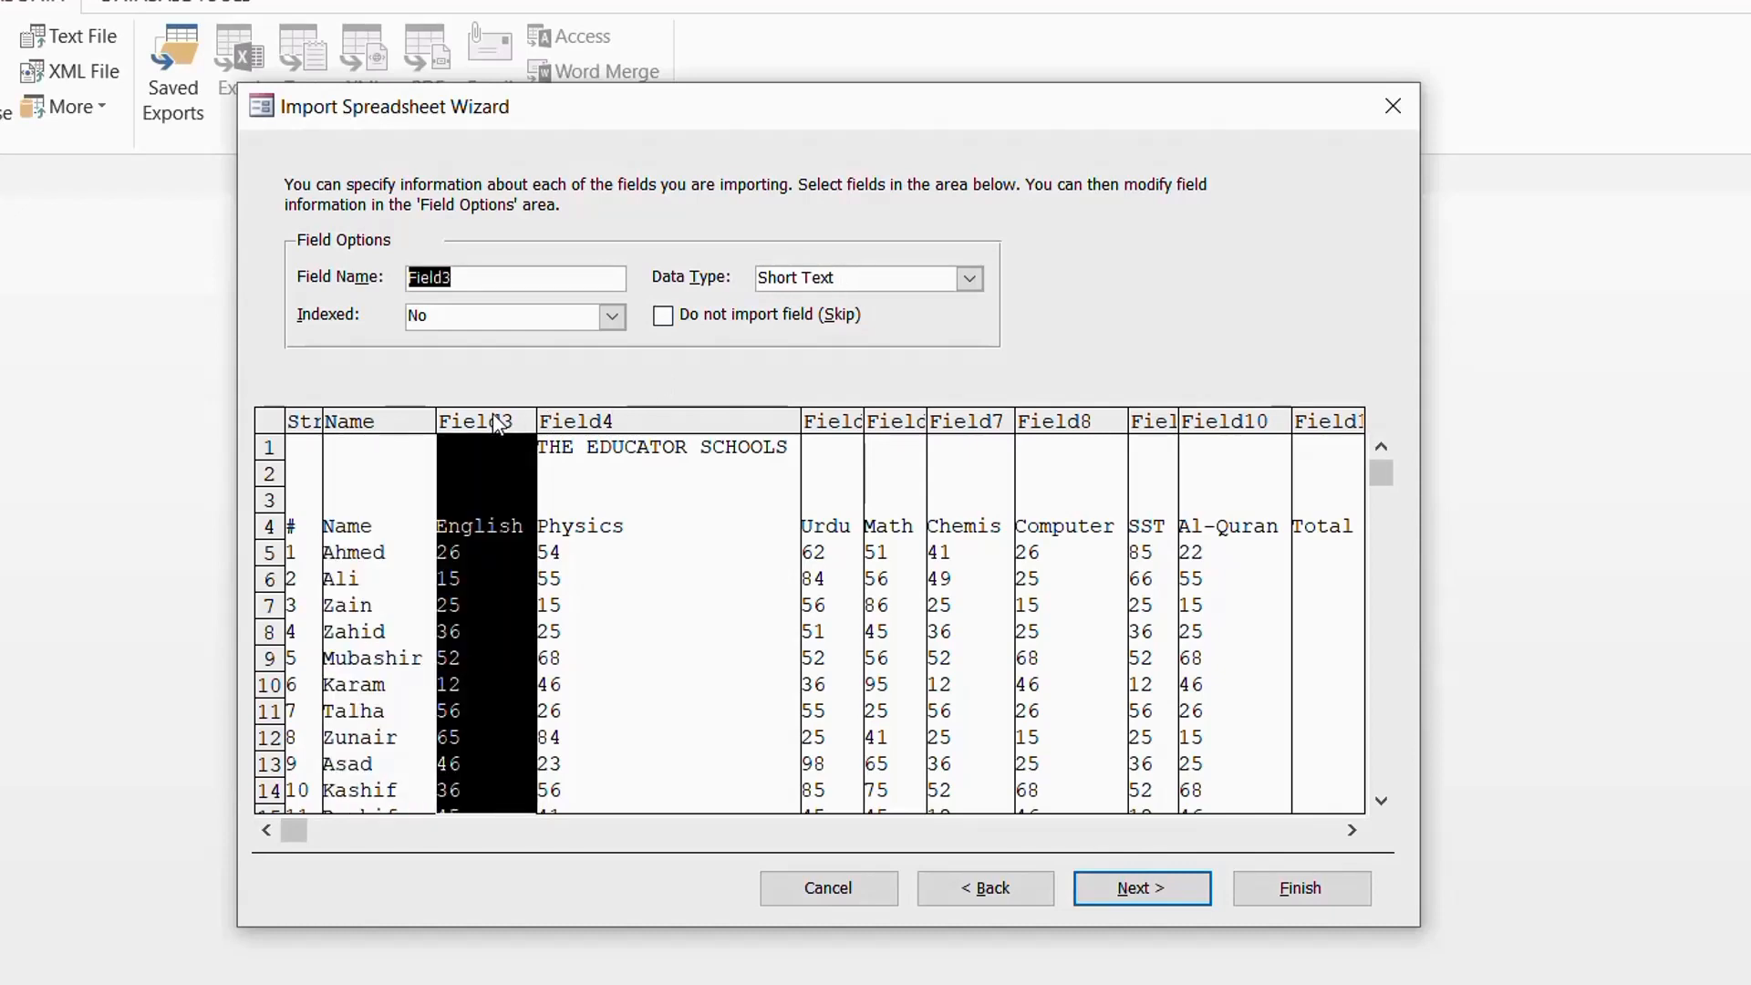
pyautogui.write('English')
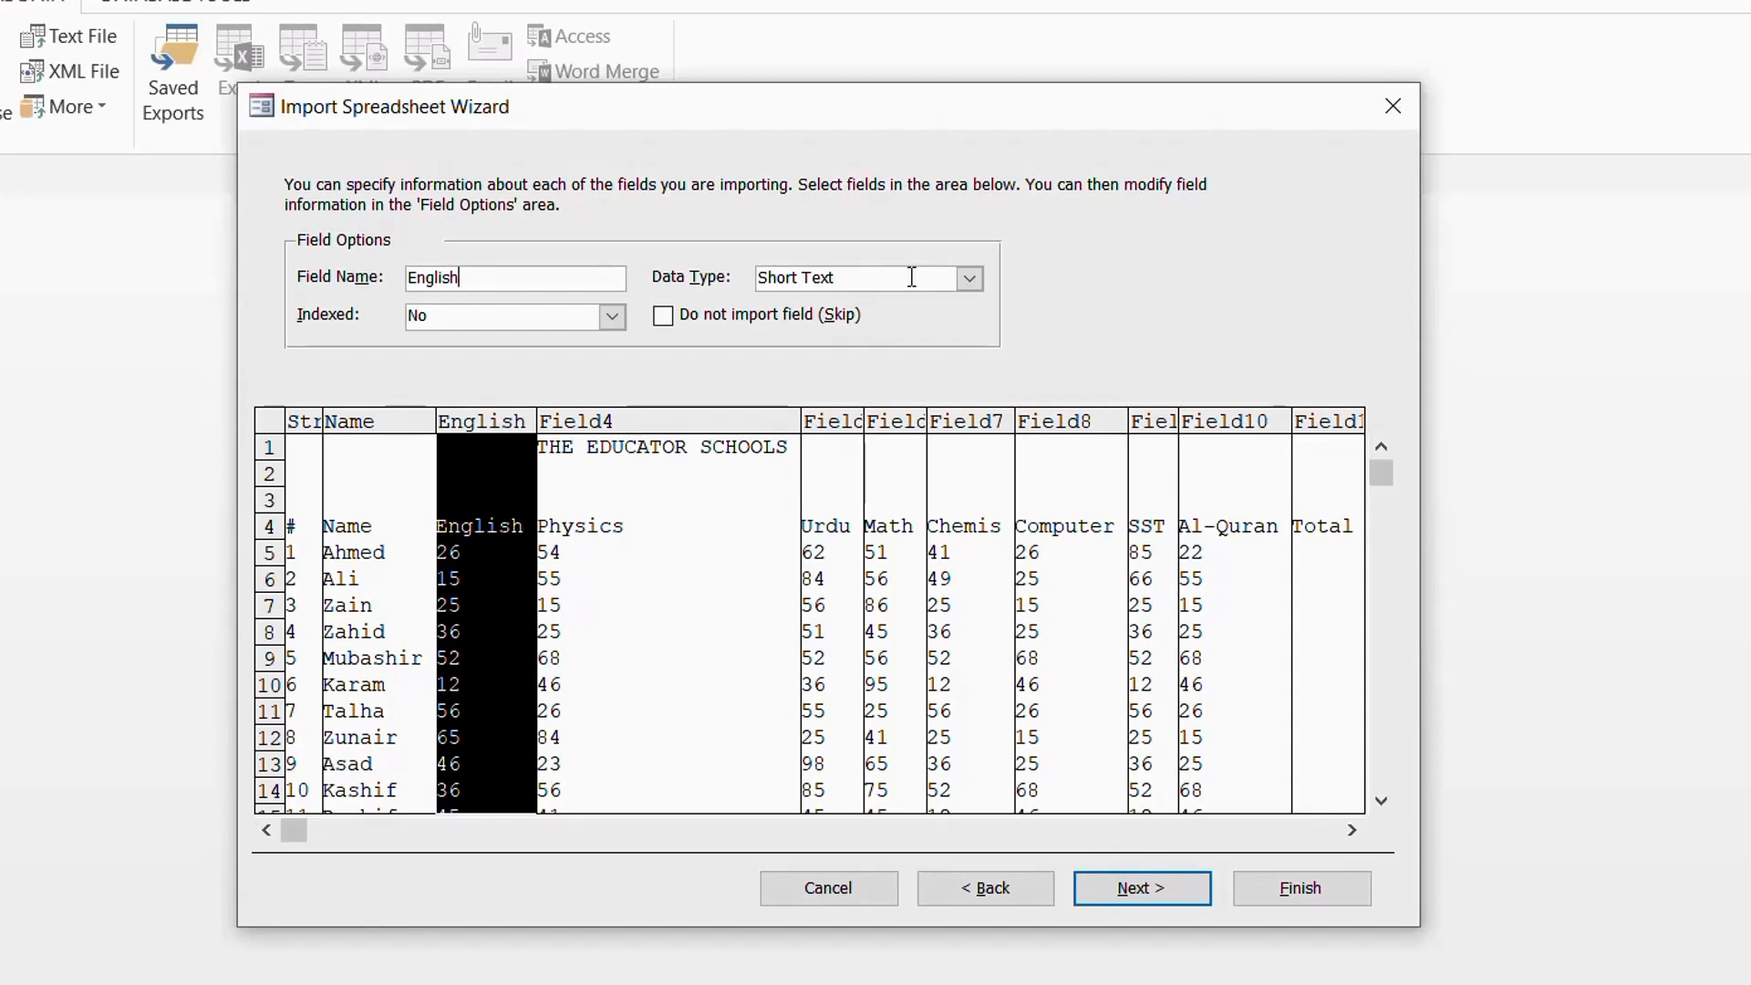
pyautogui.click(969, 278)
pyautogui.click(875, 340)
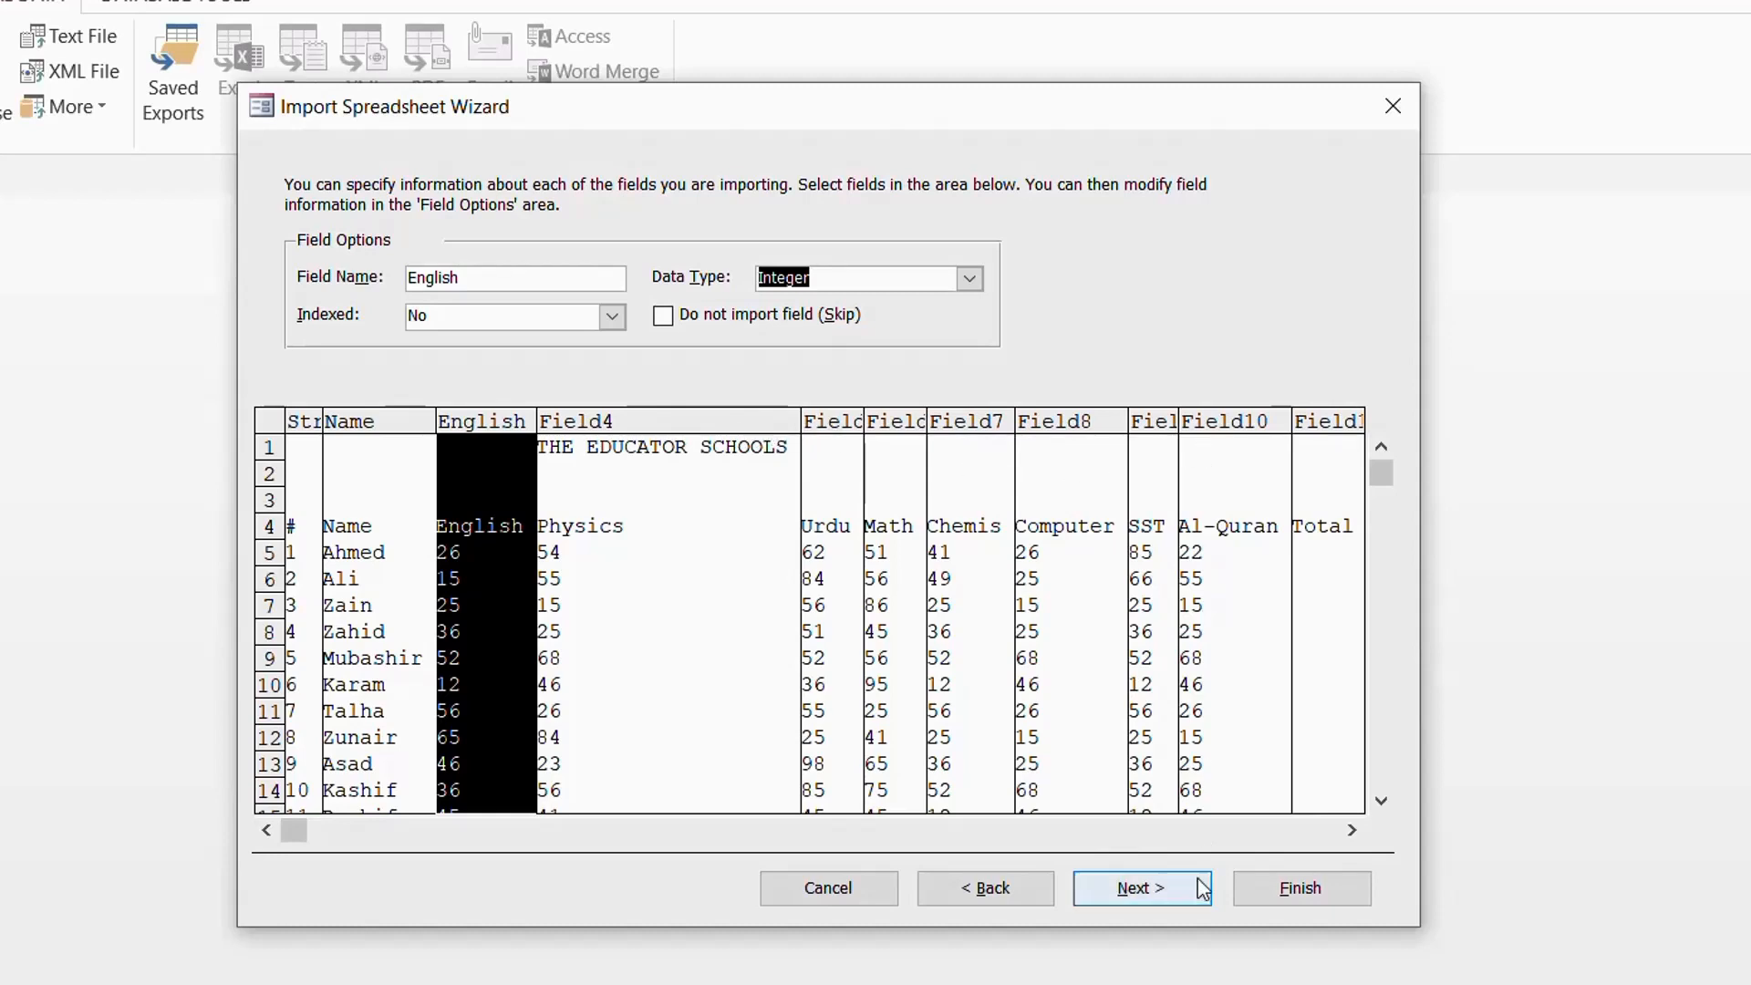
# Accept the field options and choose to import the table with no primary key.
pyautogui.click(1142, 886)
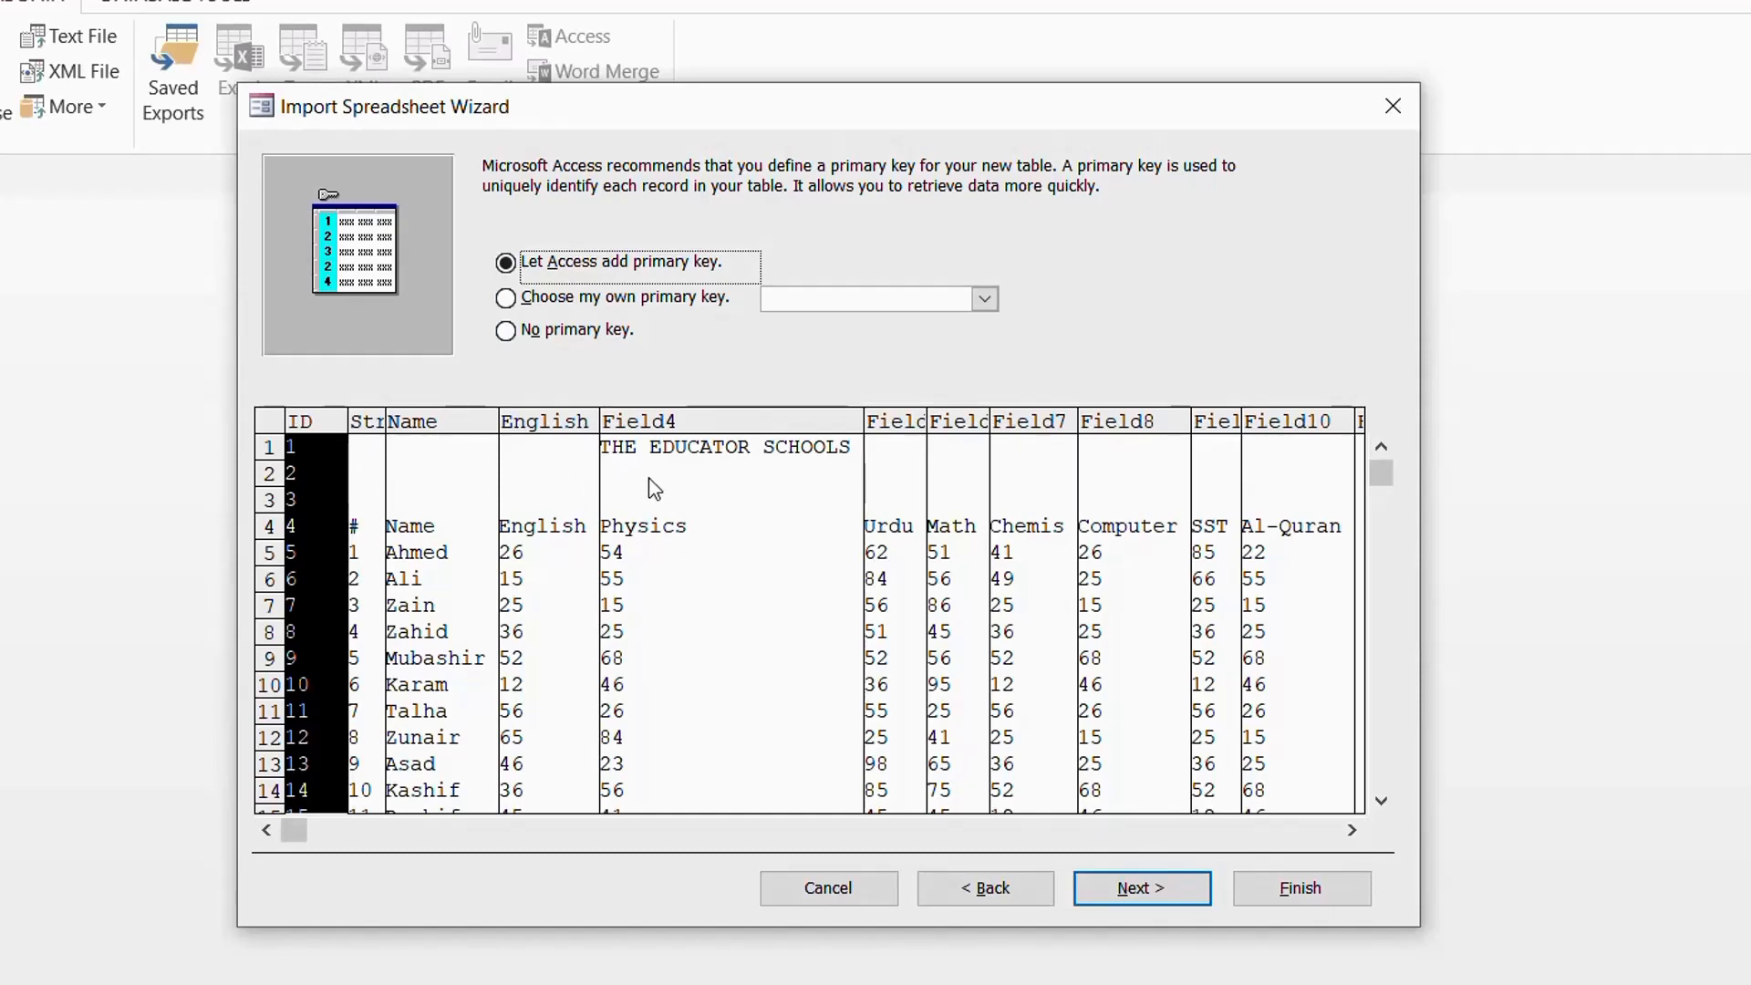
pyautogui.click(507, 299)
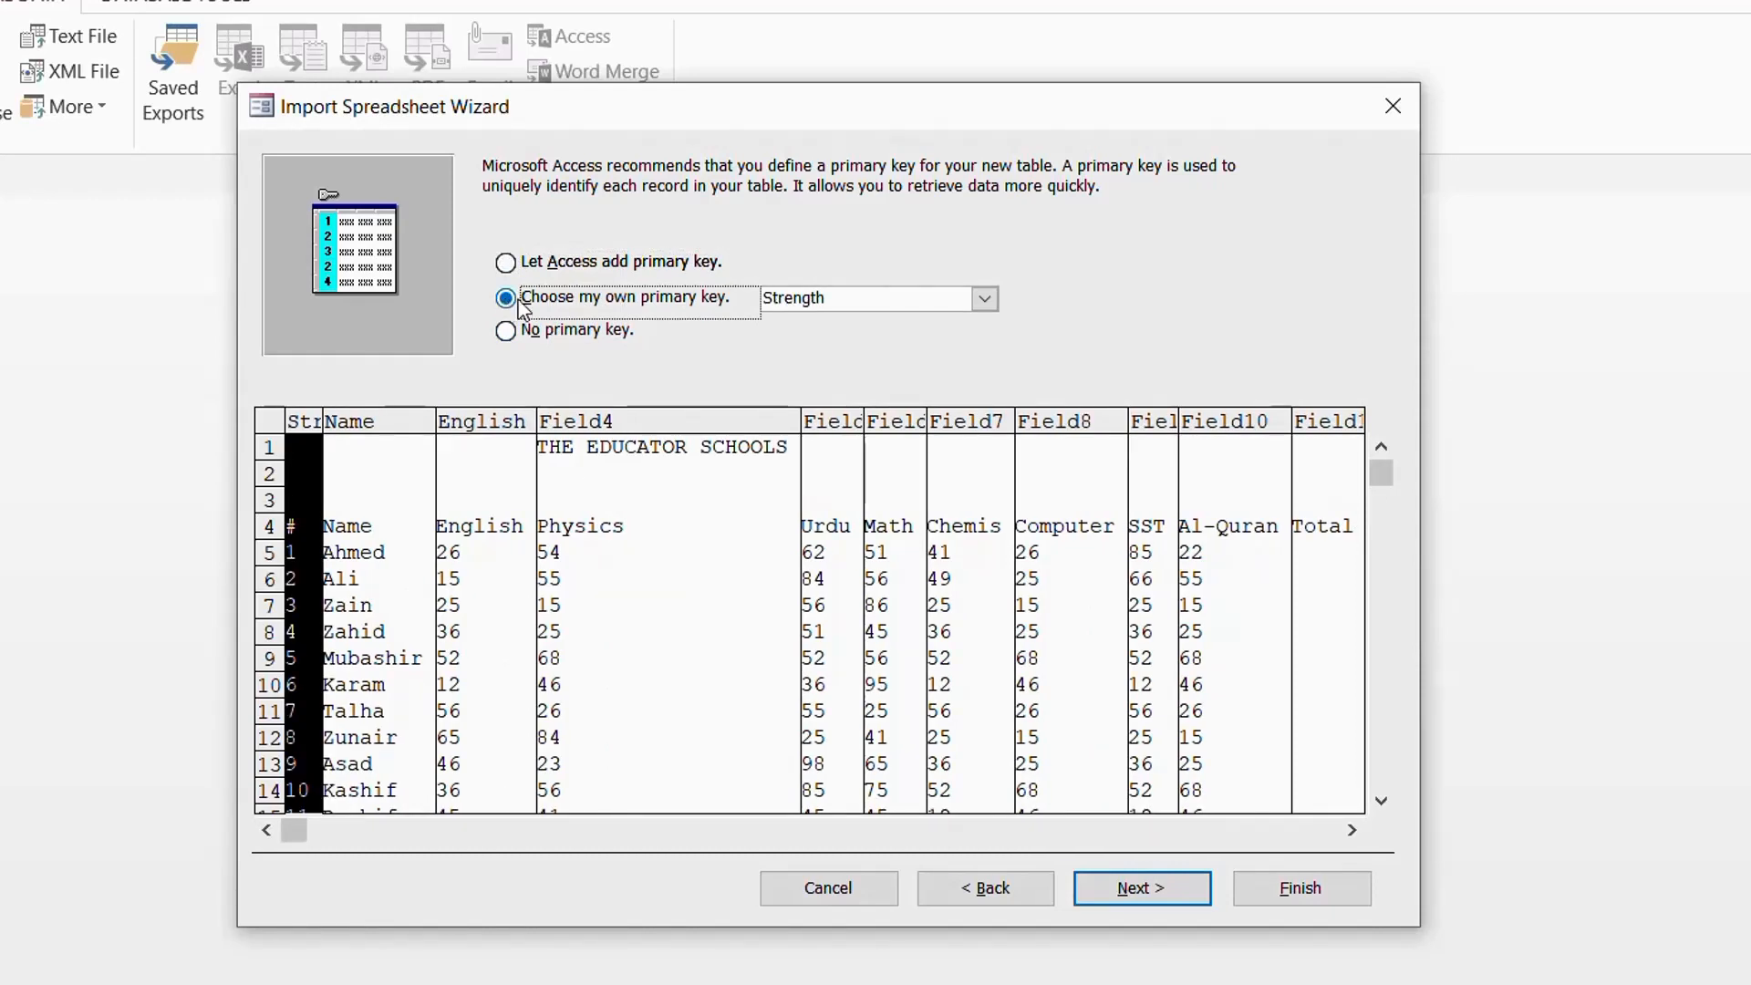
pyautogui.click(985, 301)
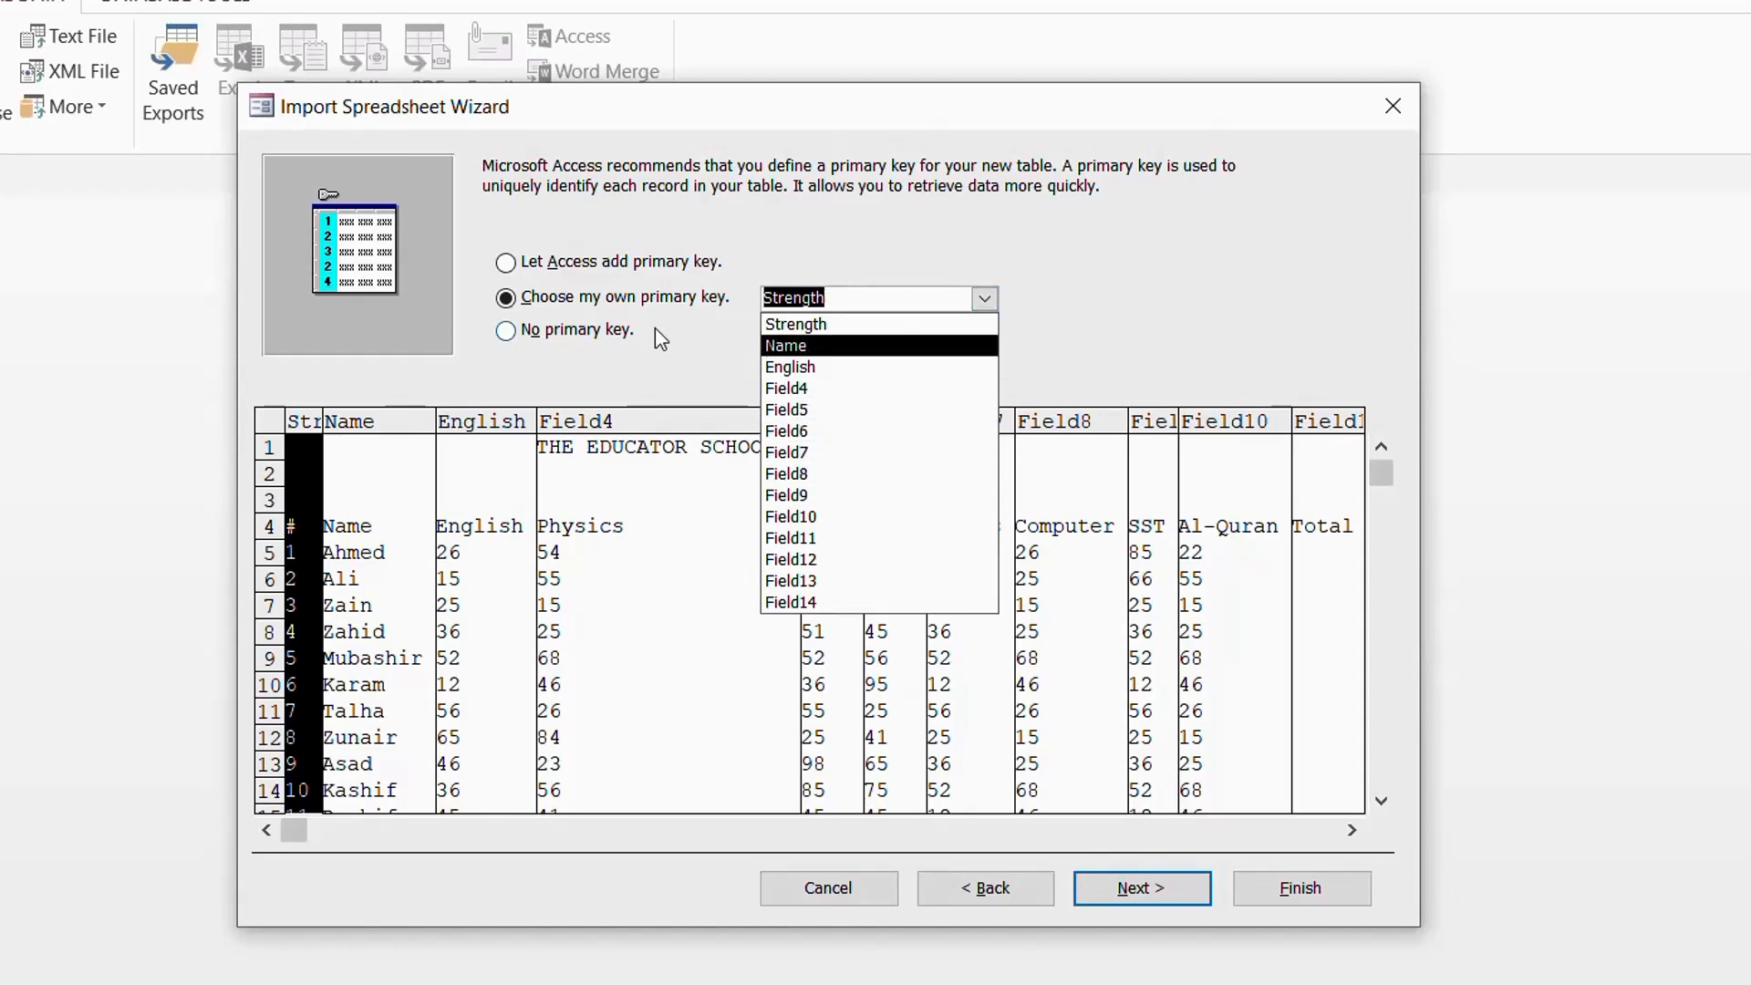
pyautogui.click(686, 353)
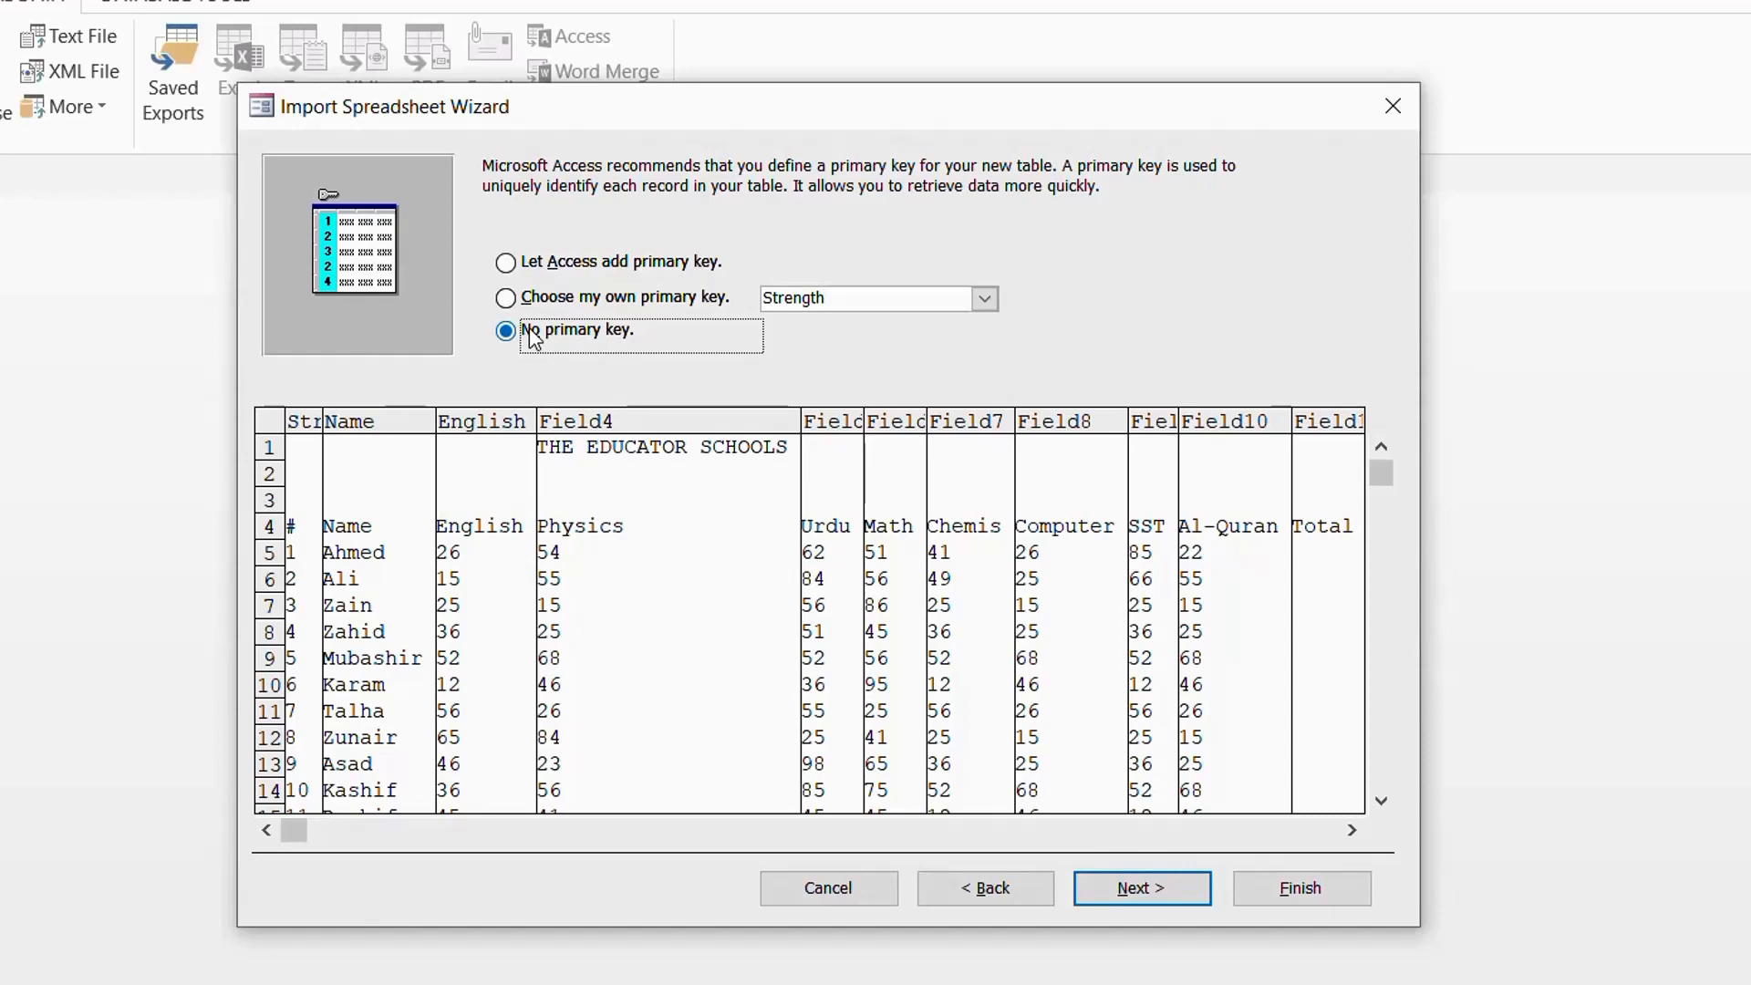
# Keep Sheet1 as the destination table name and finish the spreadsheet import.
pyautogui.click(1142, 887)
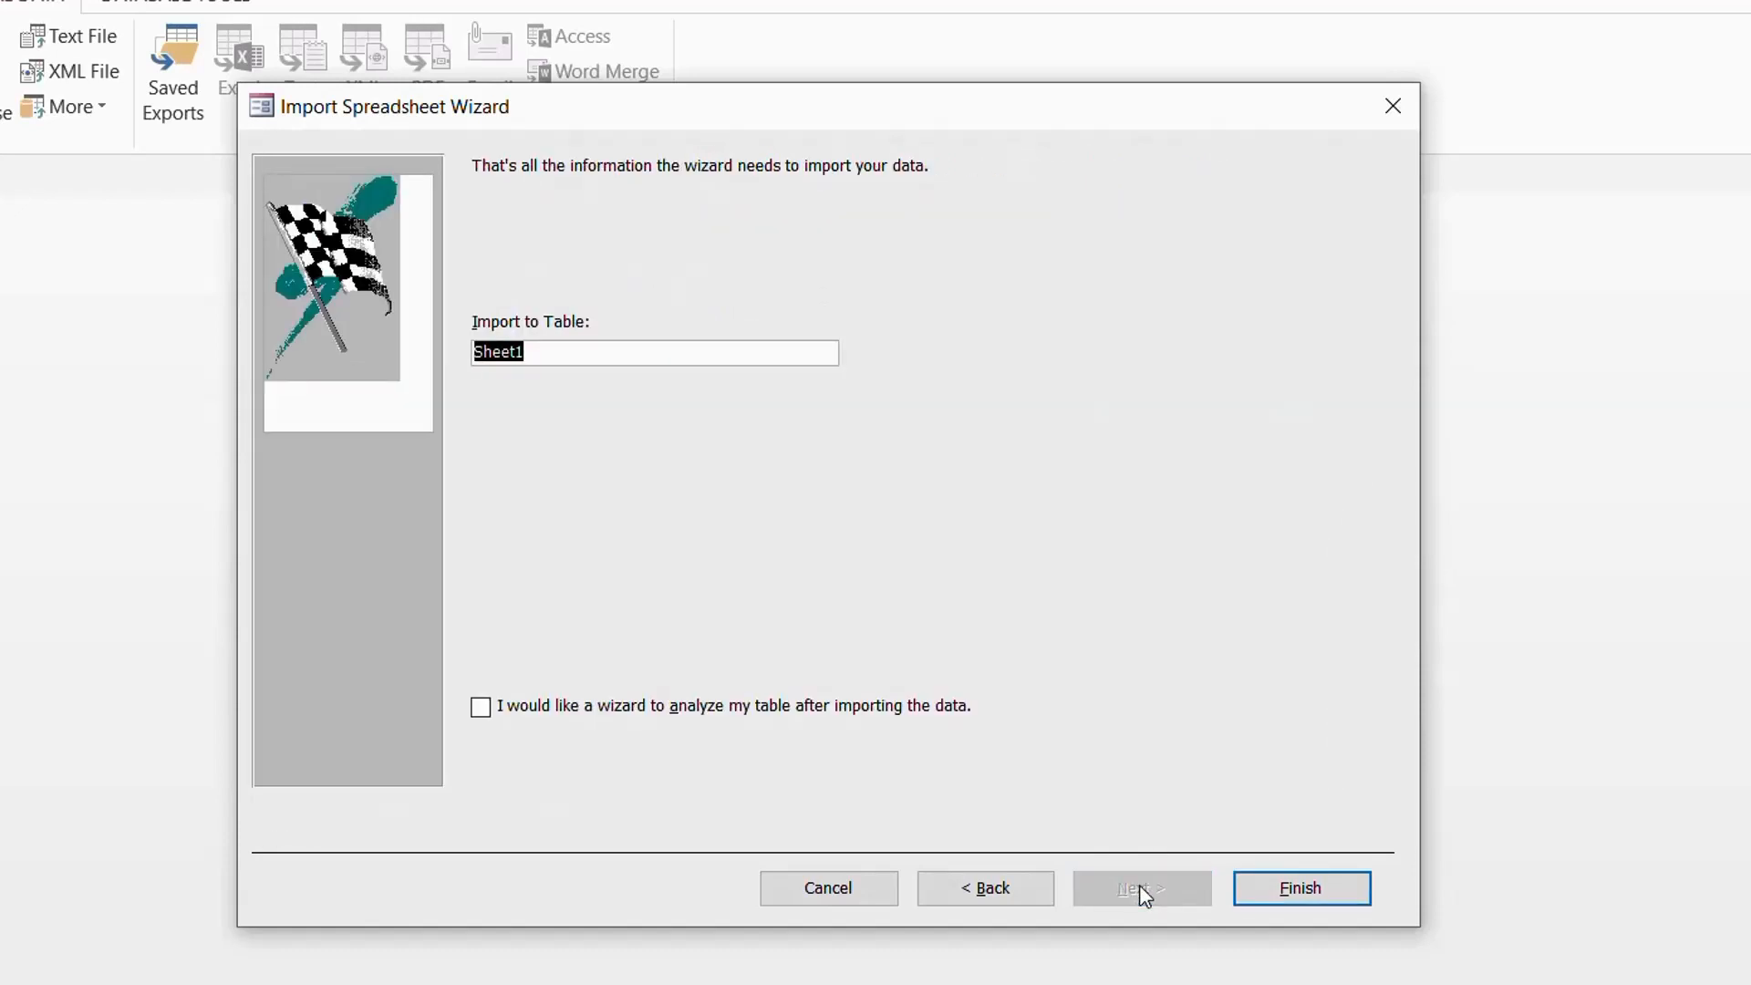
pyautogui.click(563, 352)
pyautogui.click(1304, 898)
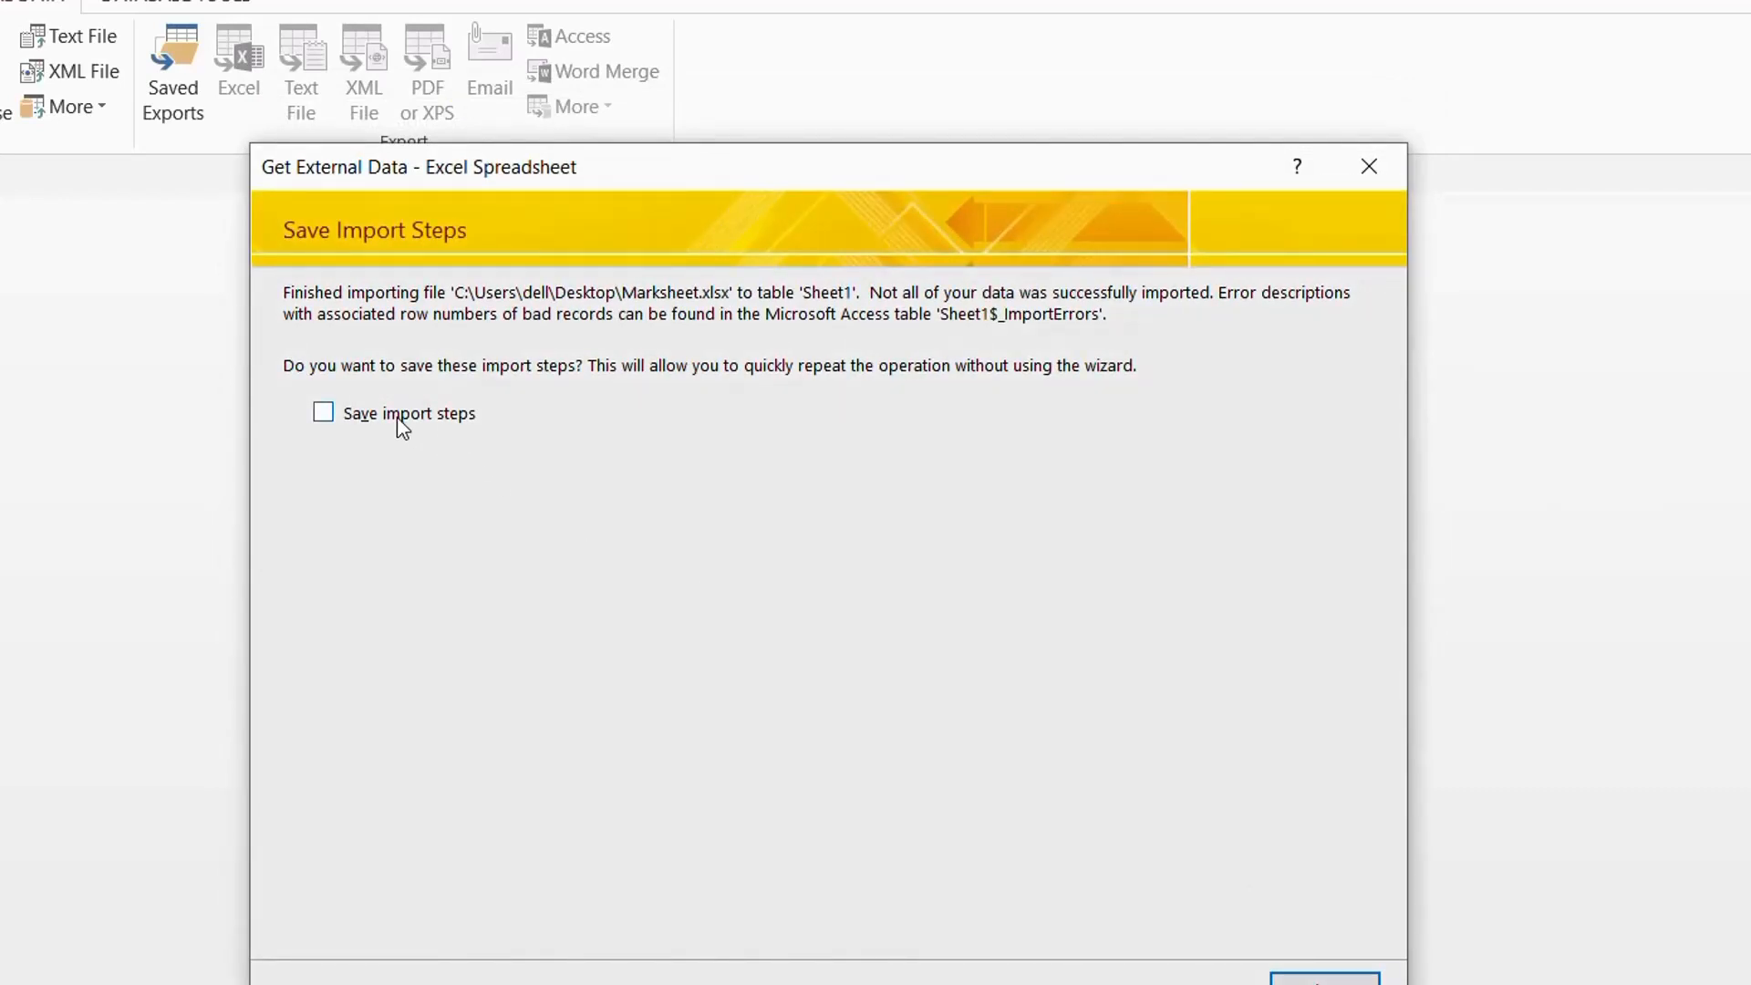
pyautogui.click(324, 413)
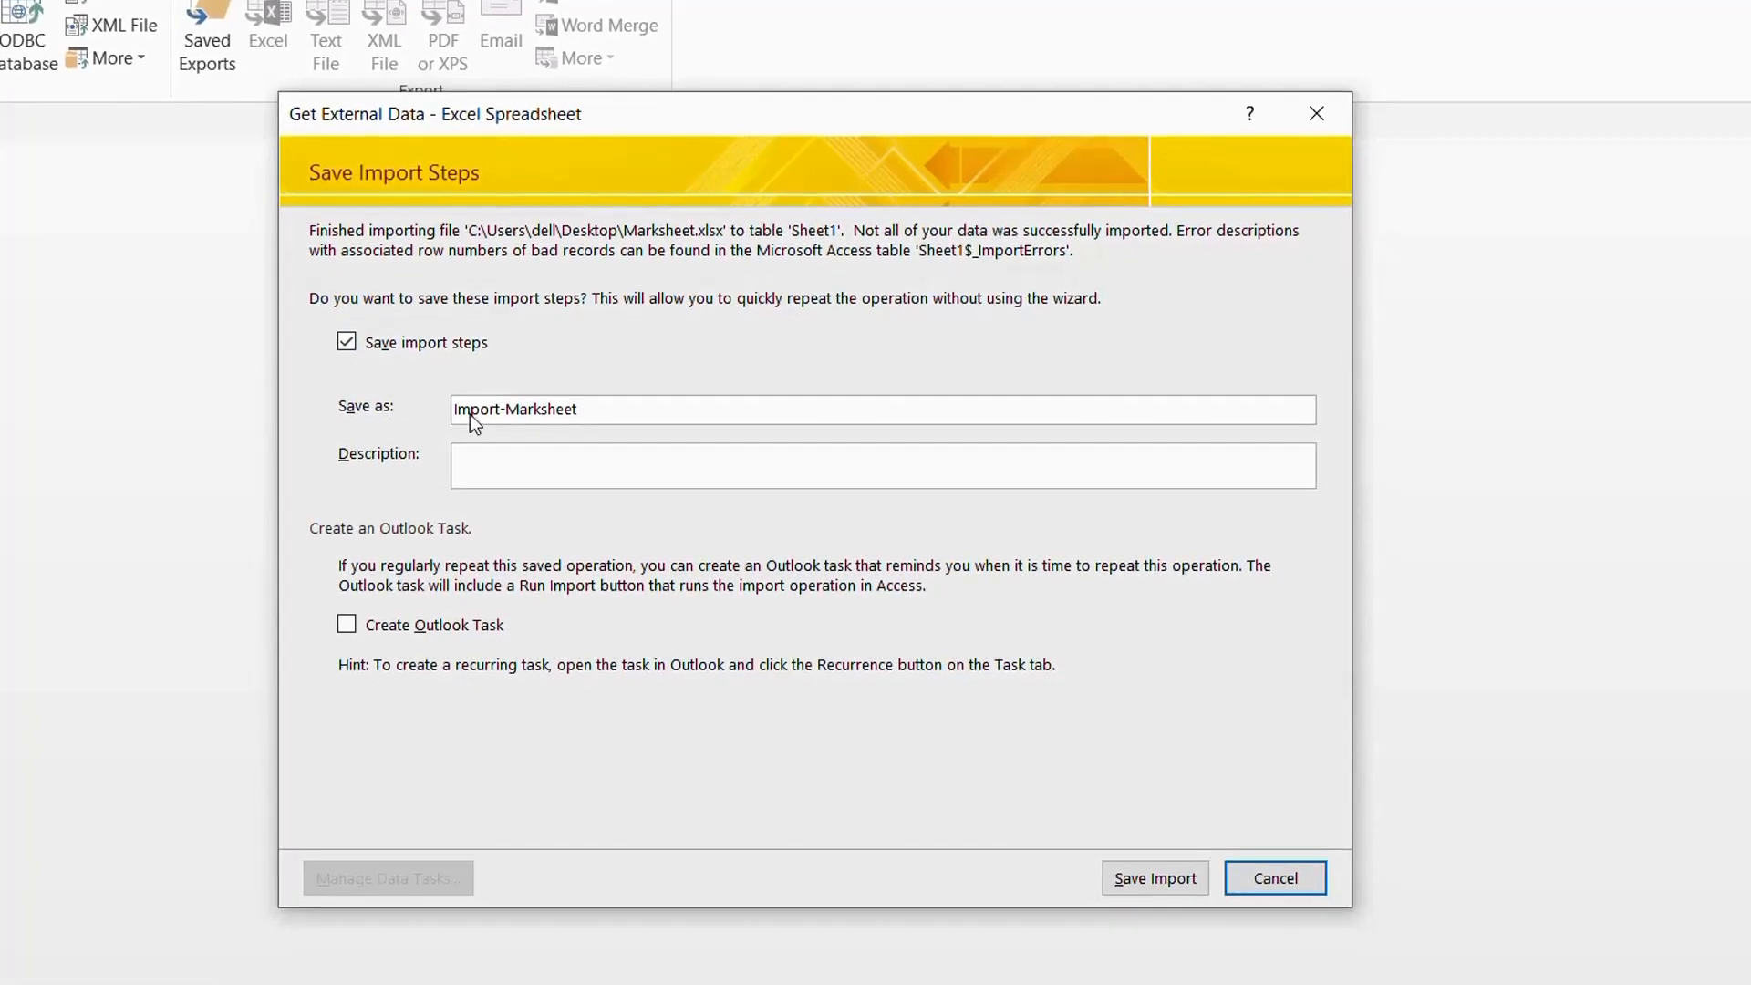
pyautogui.click(691, 407)
pyautogui.click(586, 465)
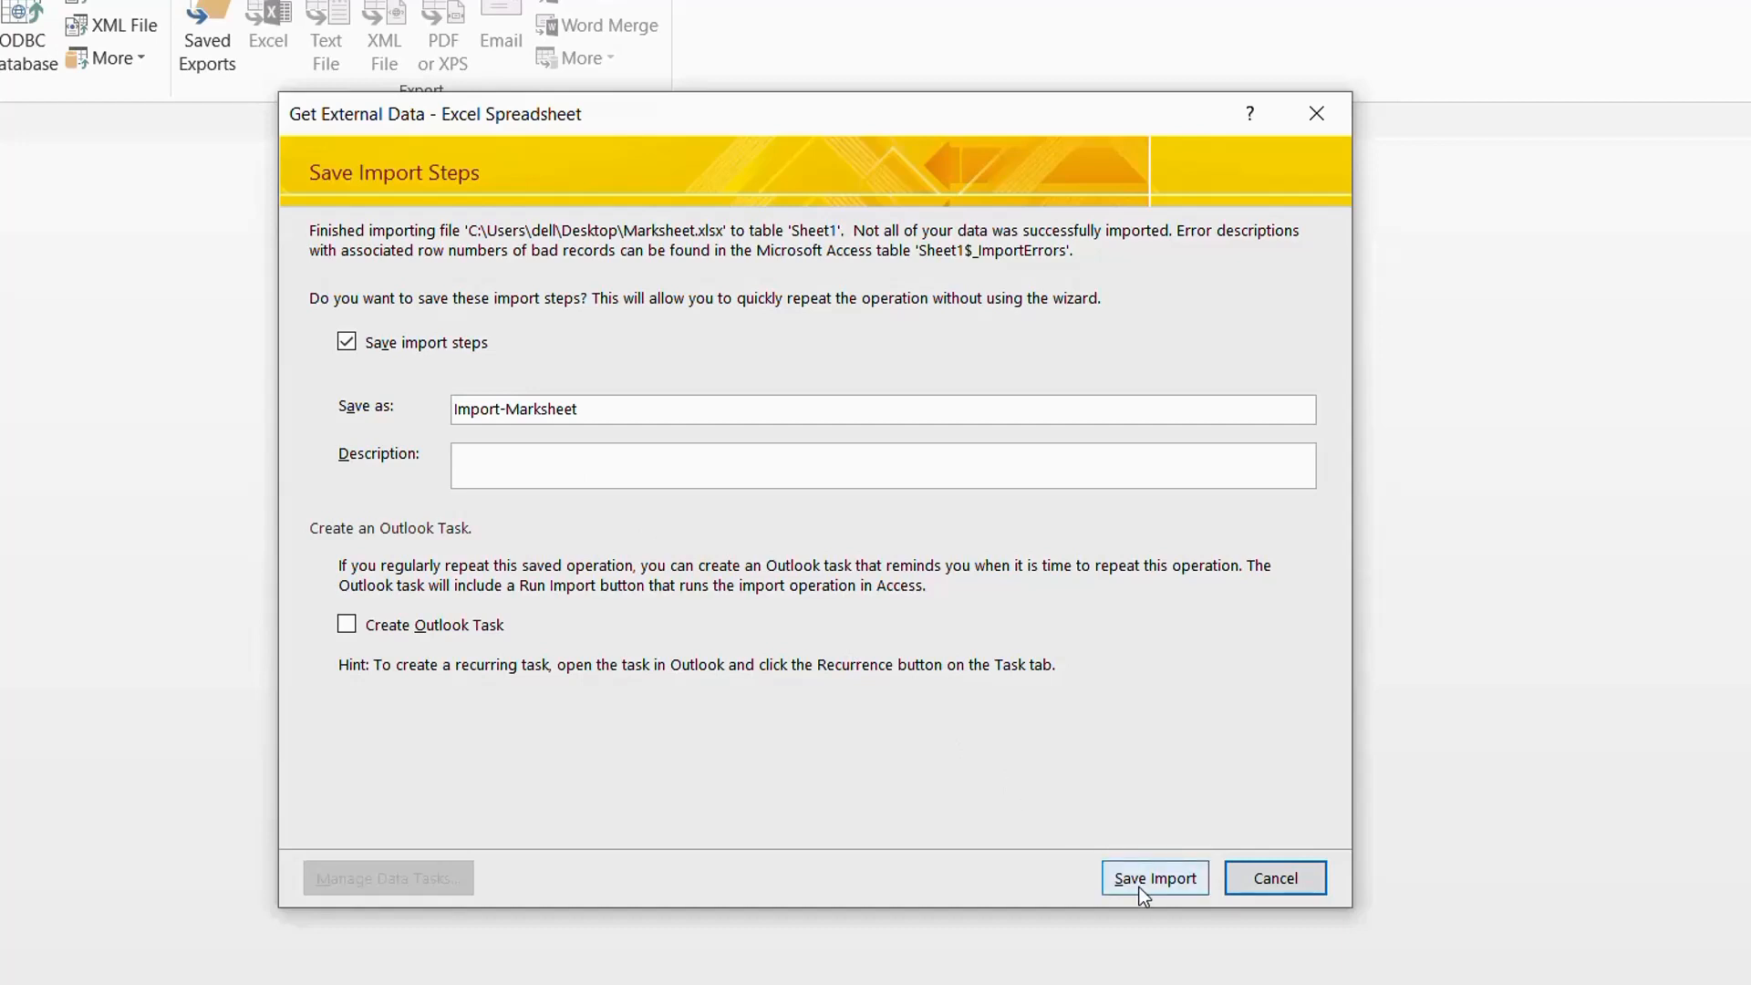
pyautogui.click(348, 345)
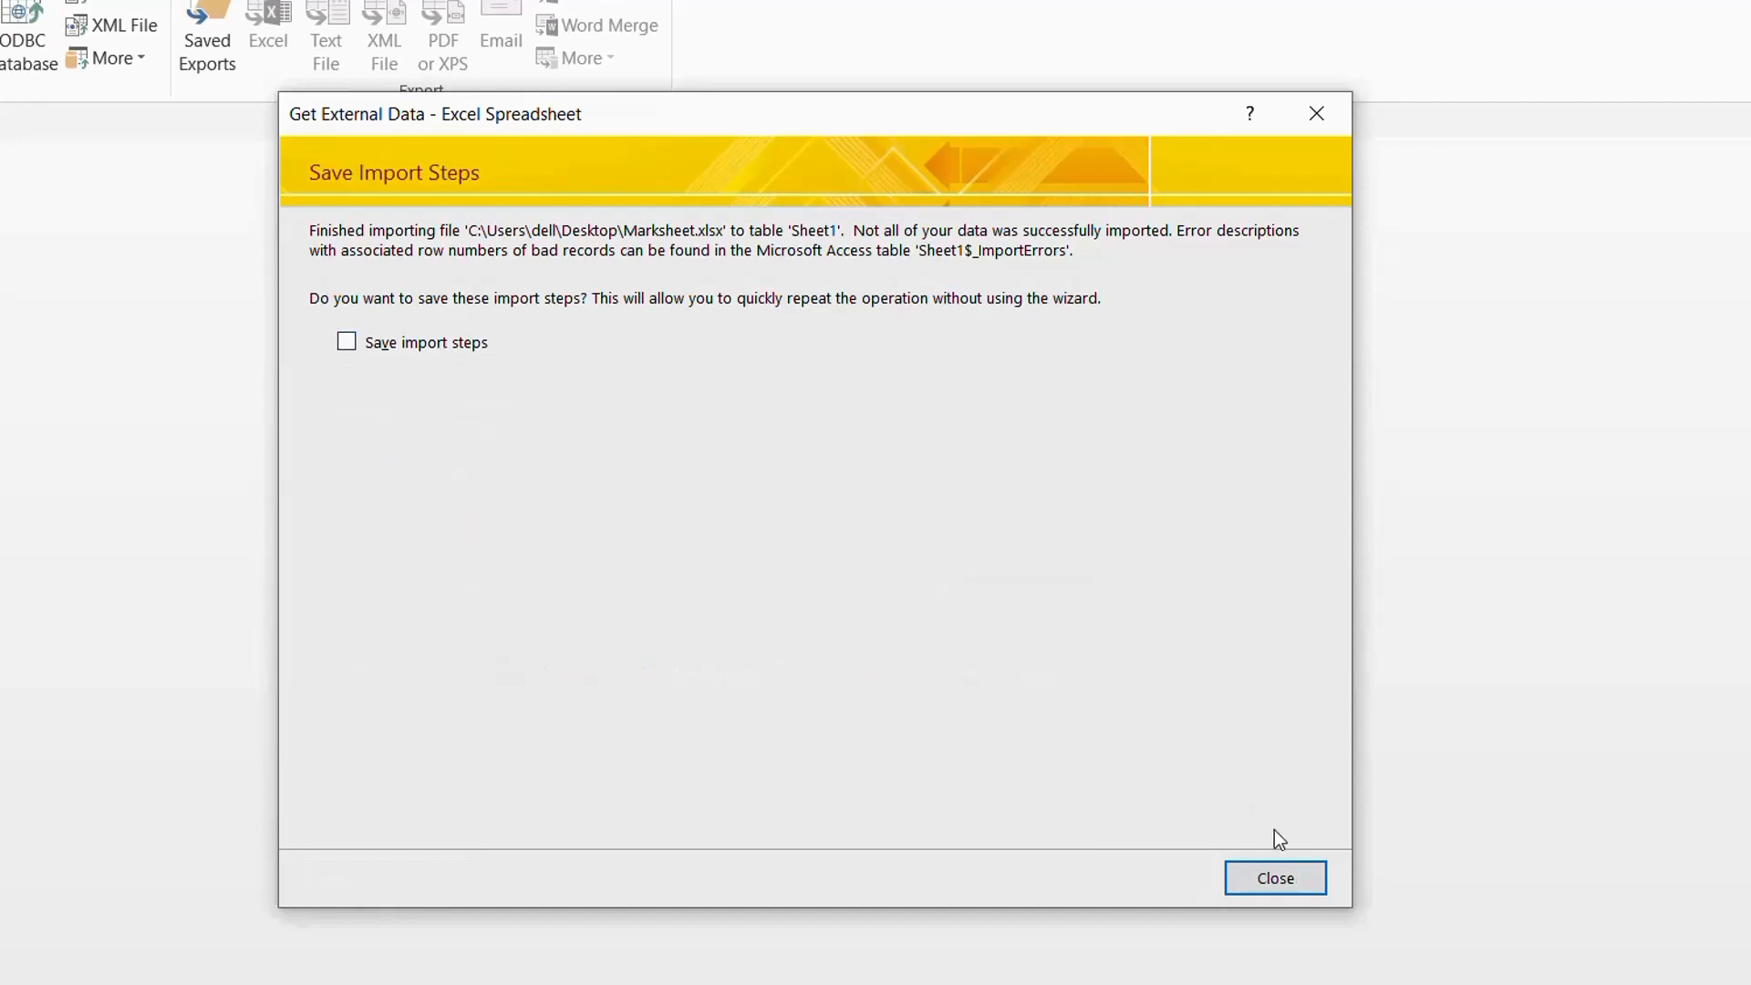
# Close the import wizard without saving the import steps and open the imported Sheet1 table.
pyautogui.click(1283, 880)
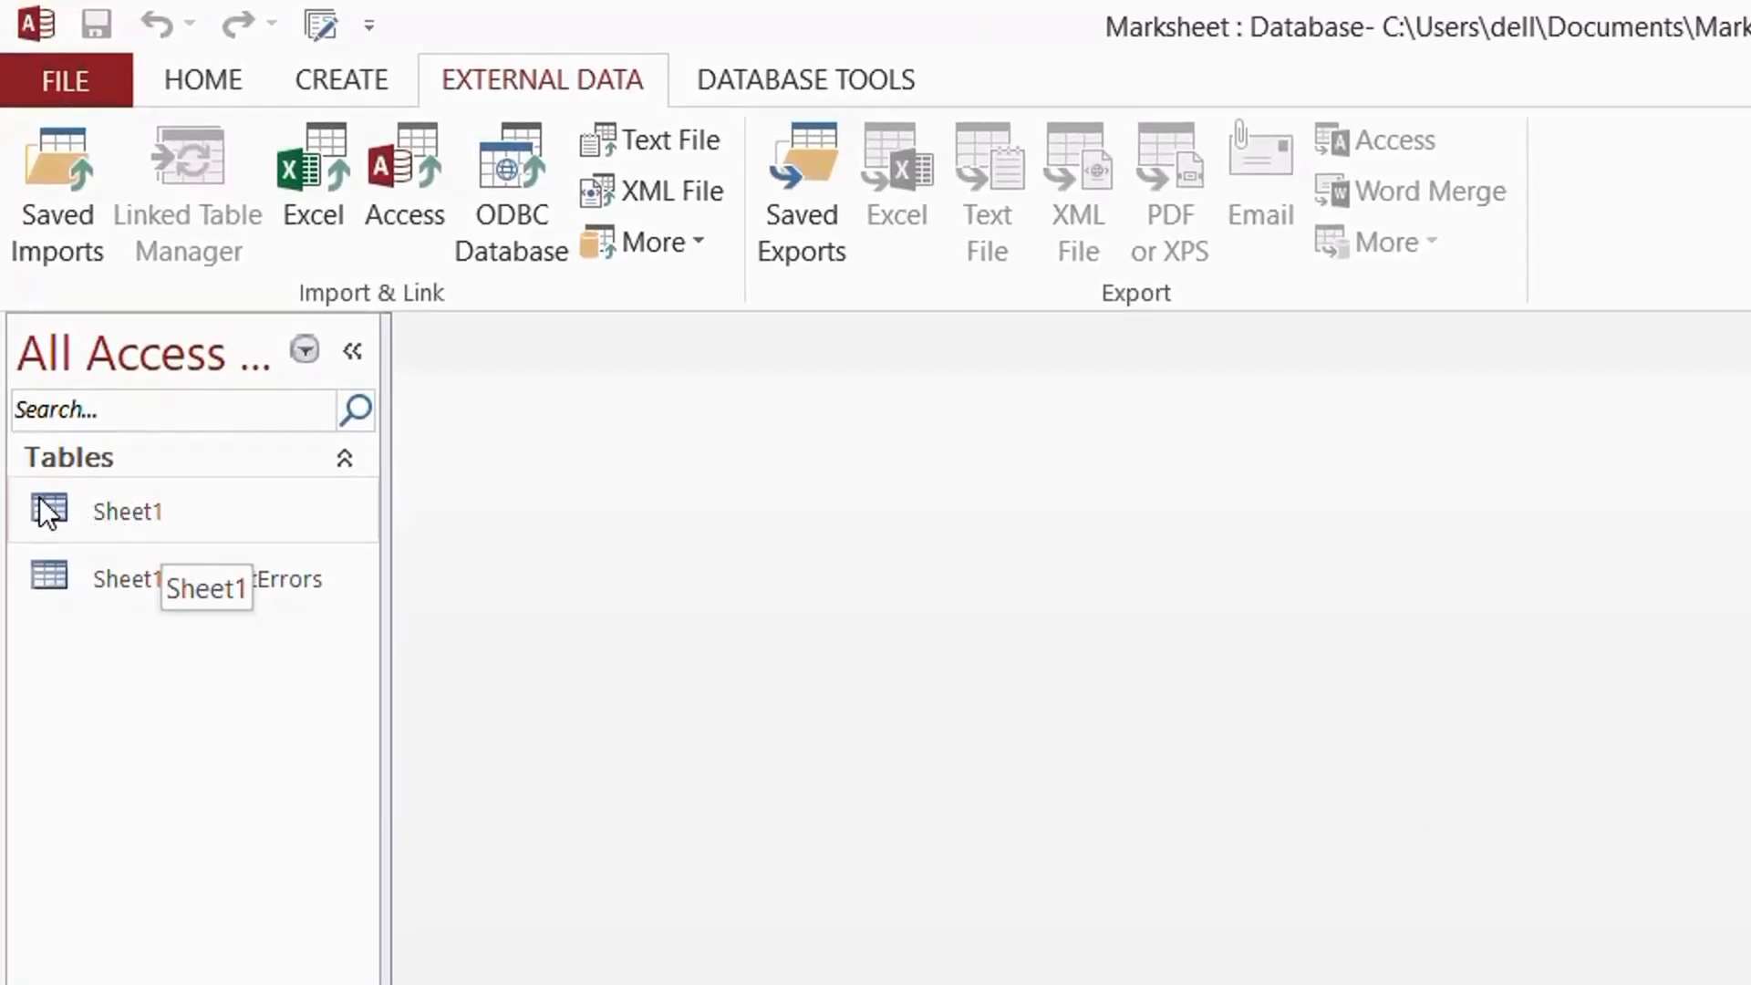
pyautogui.click(117, 509)
pyautogui.rightClick(116, 512)
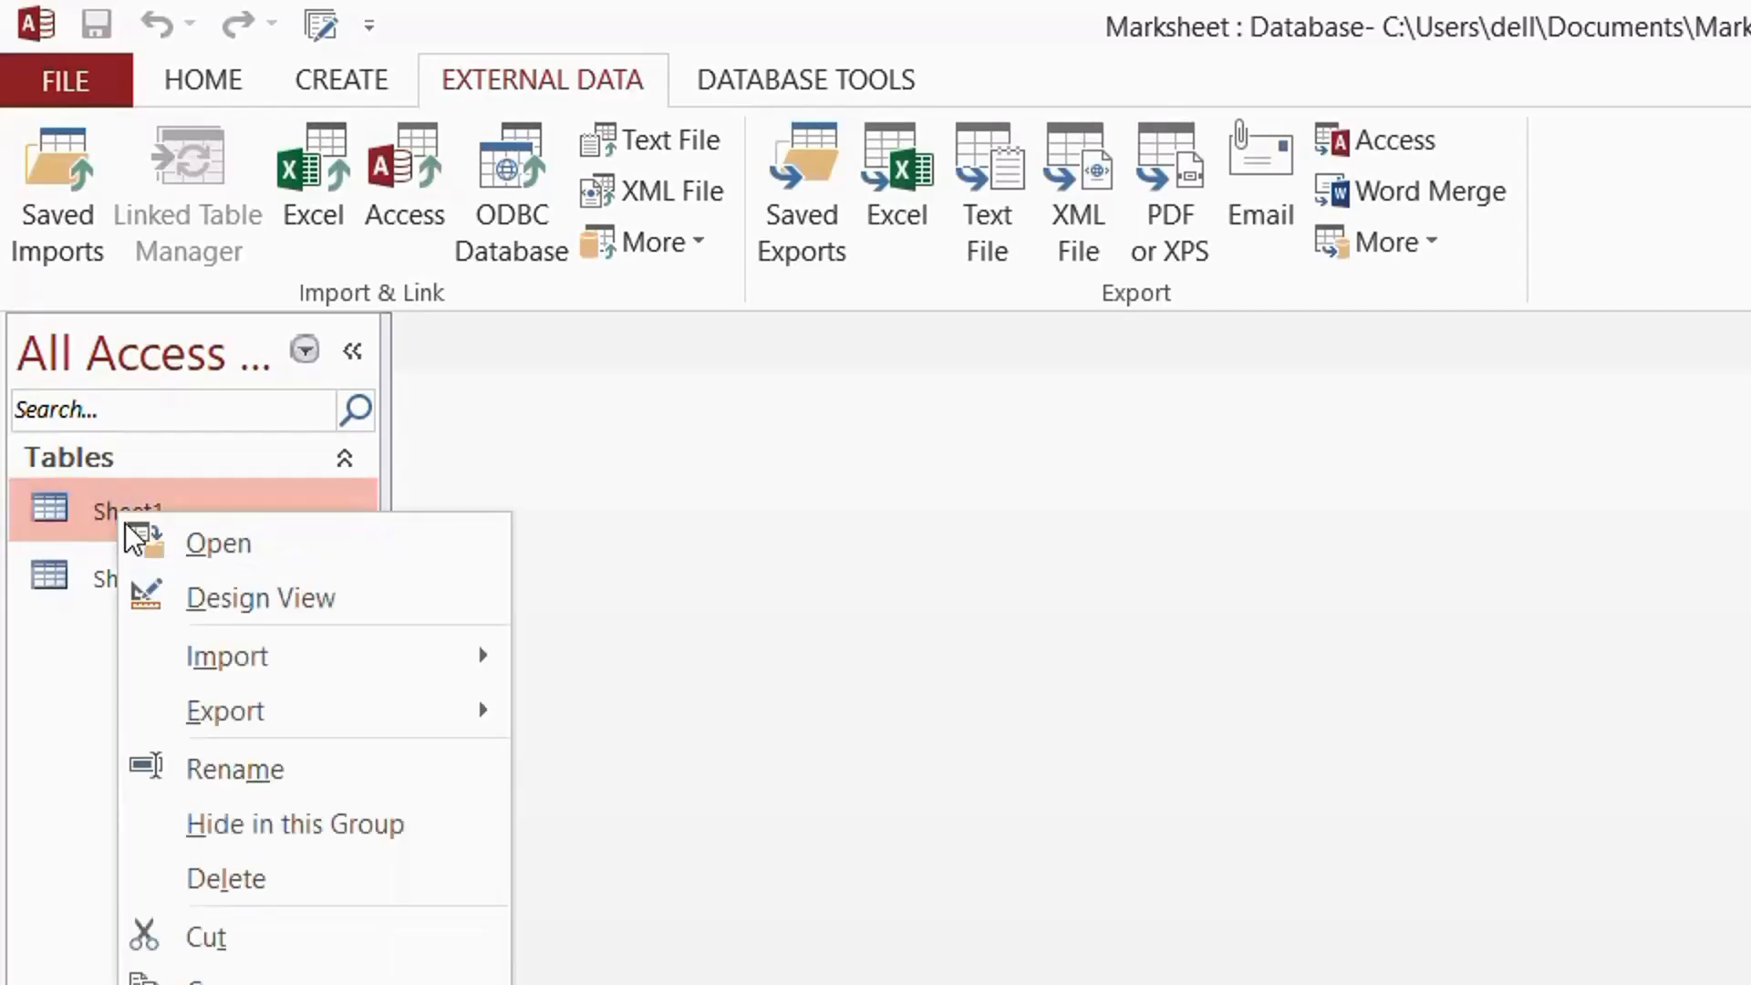
pyautogui.click(182, 546)
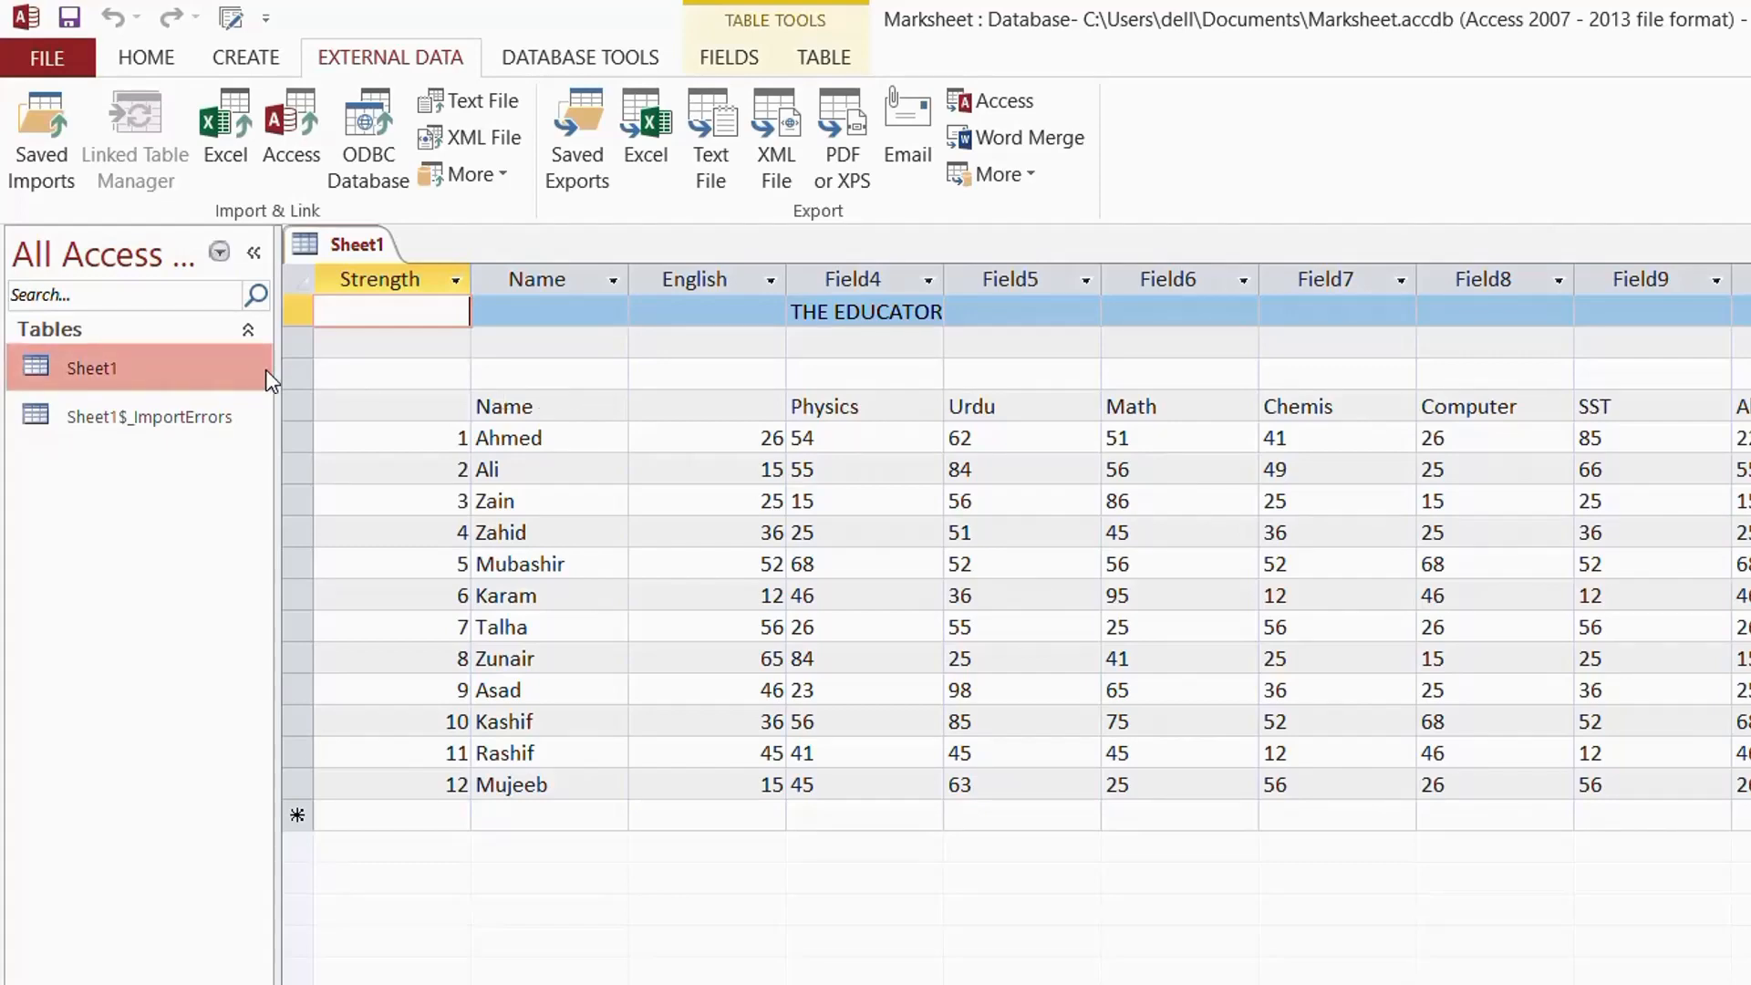
# Delete the two blank records between the THE EDUCATOR row and the subject heading row in Sheet1.
pyautogui.click(288, 342)
pyautogui.rightClick(288, 342)
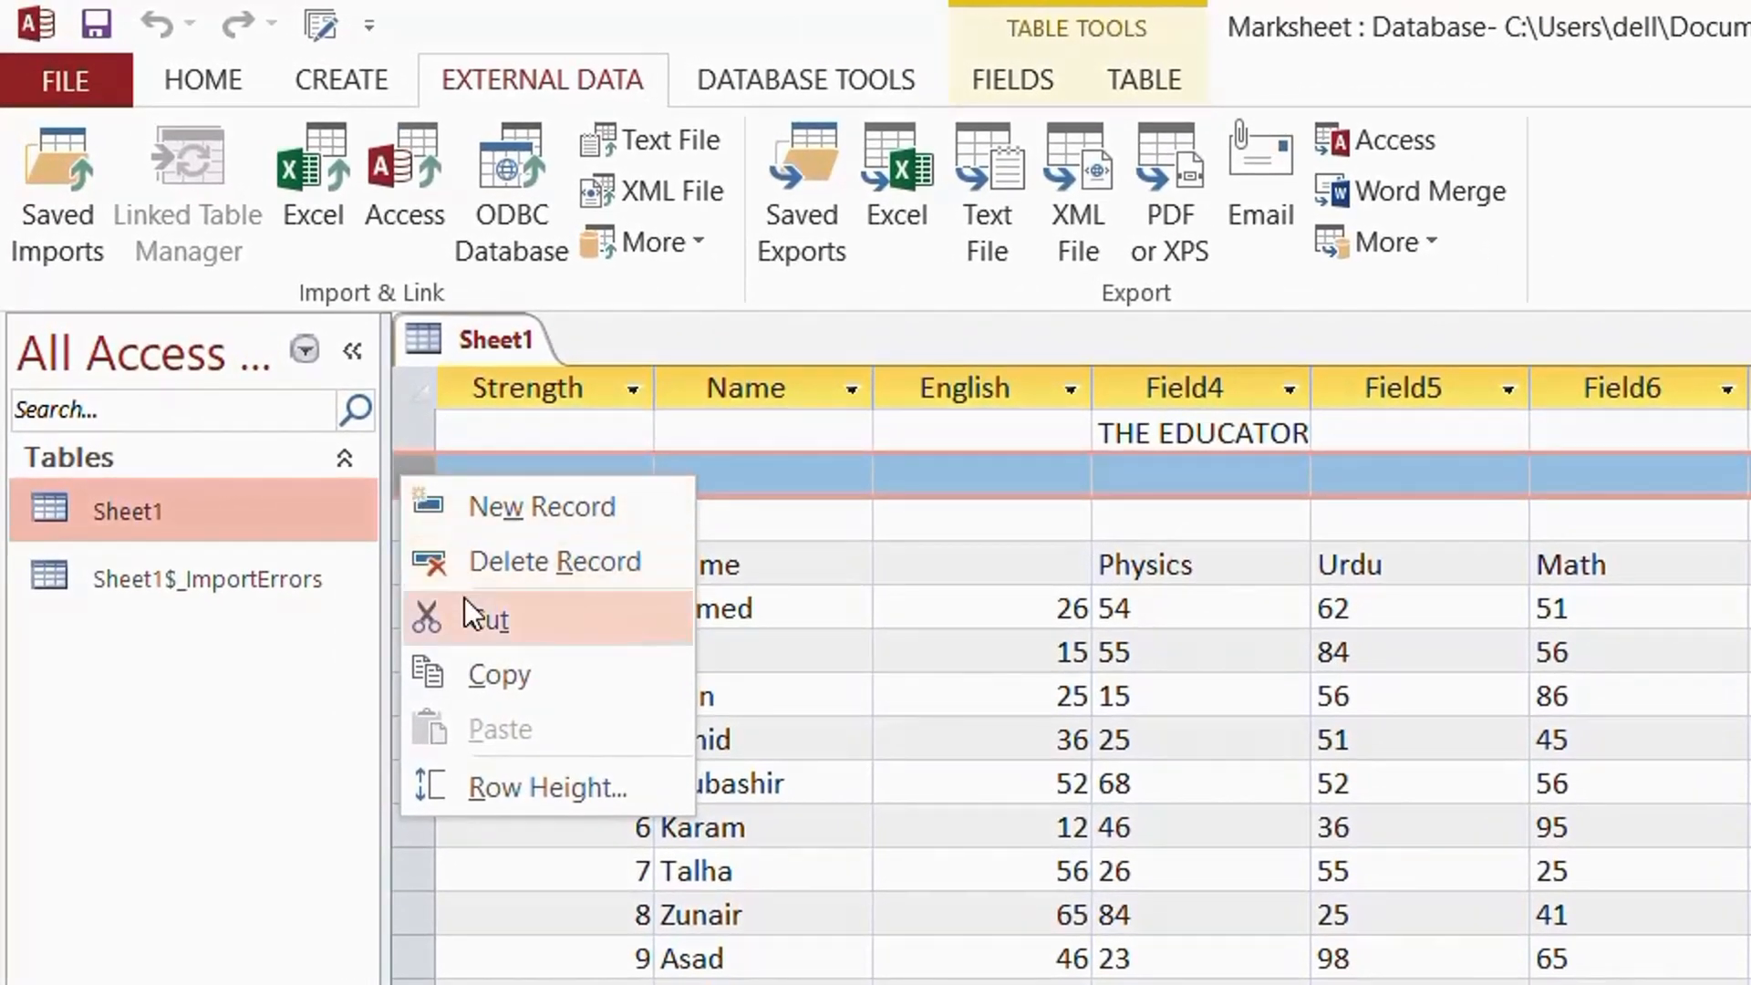
pyautogui.click(401, 513)
pyautogui.click(1048, 829)
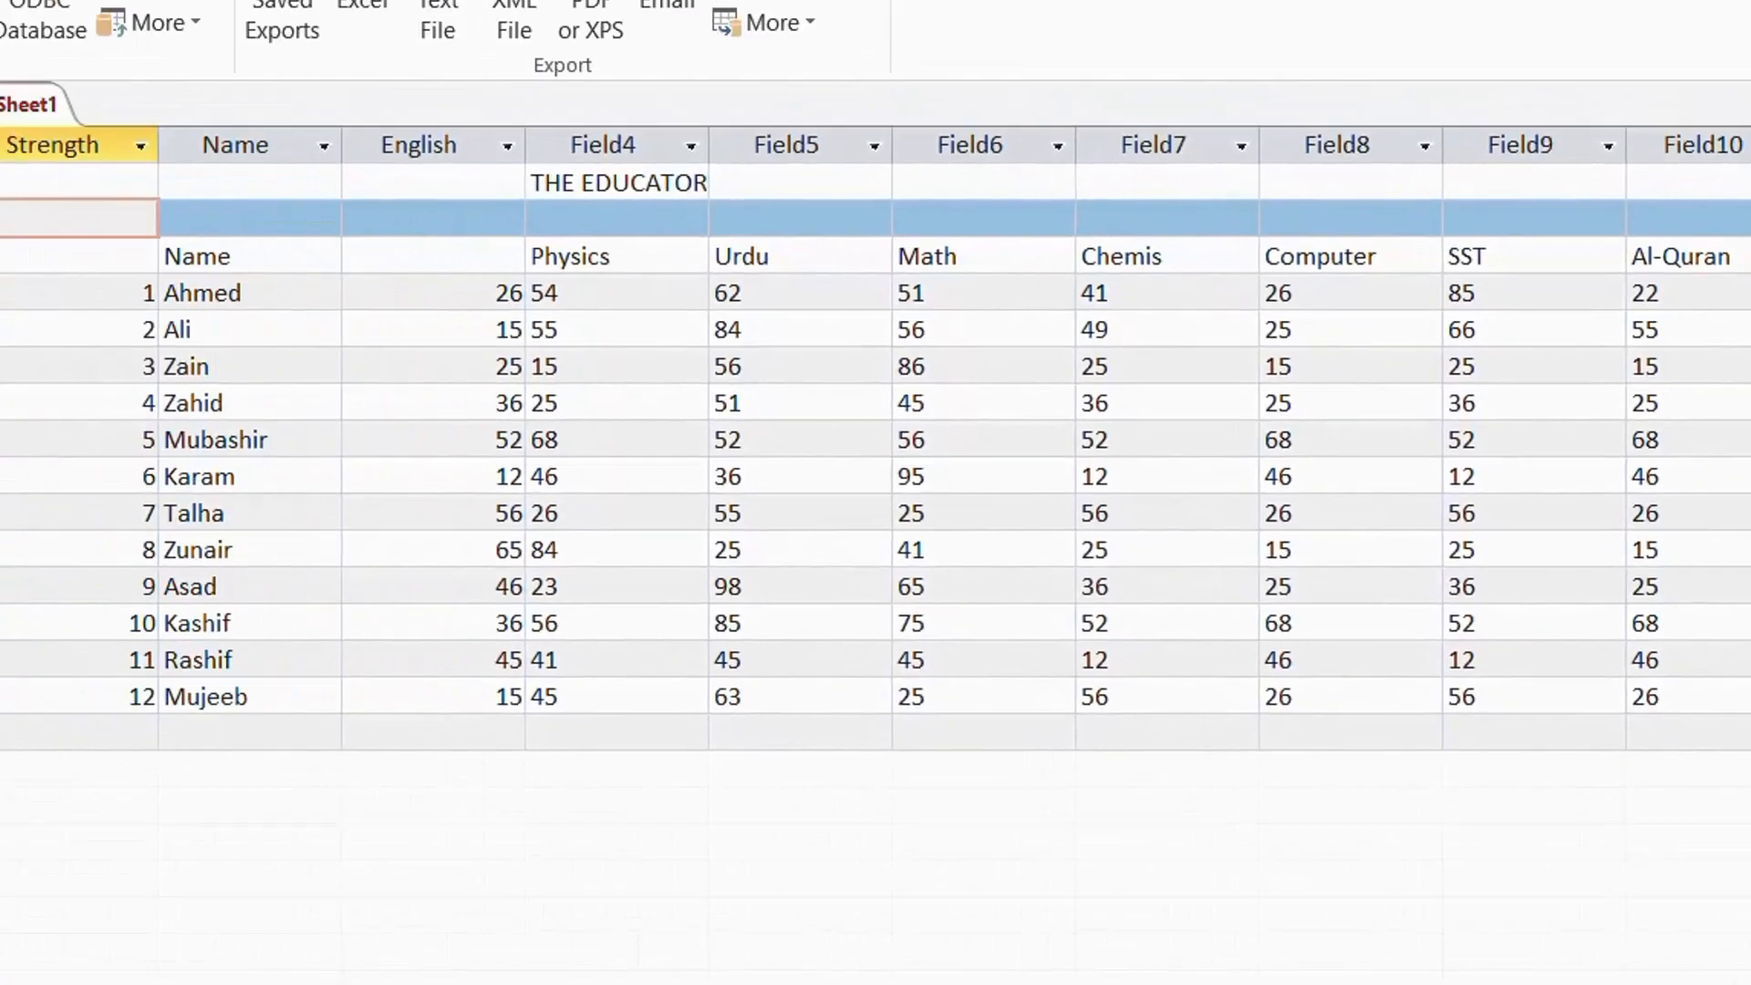
pyautogui.rightClick(292, 346)
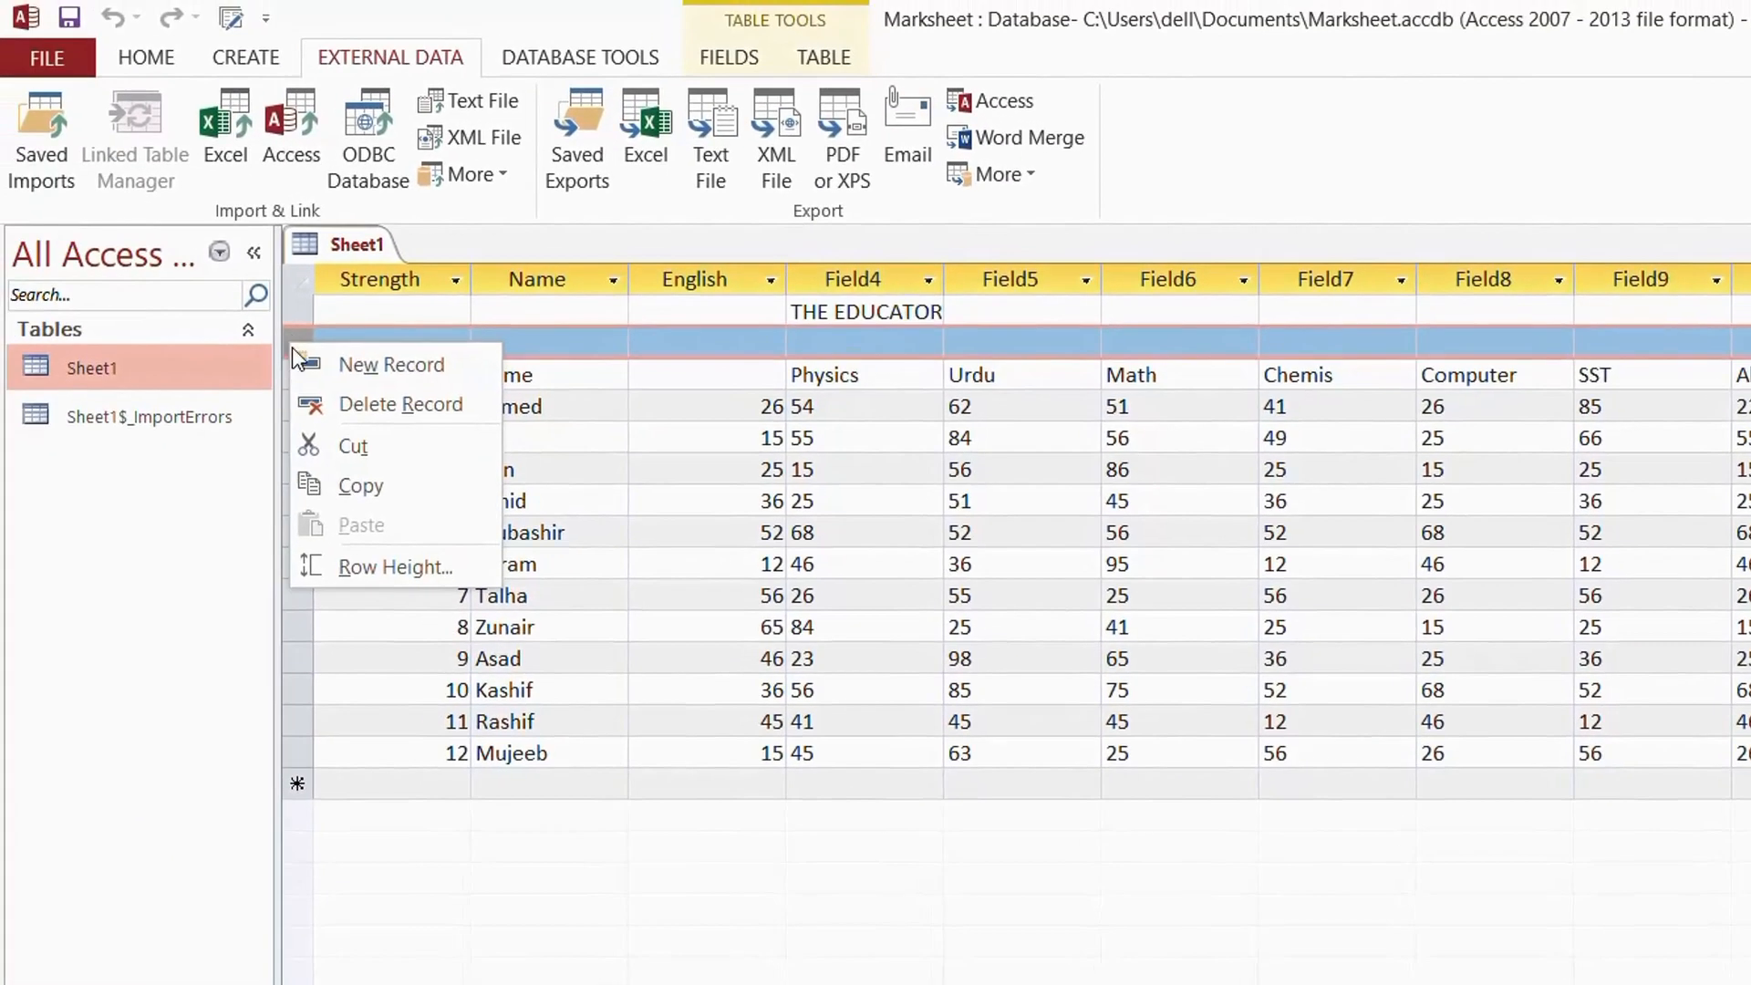
pyautogui.click(342, 403)
pyautogui.click(1180, 799)
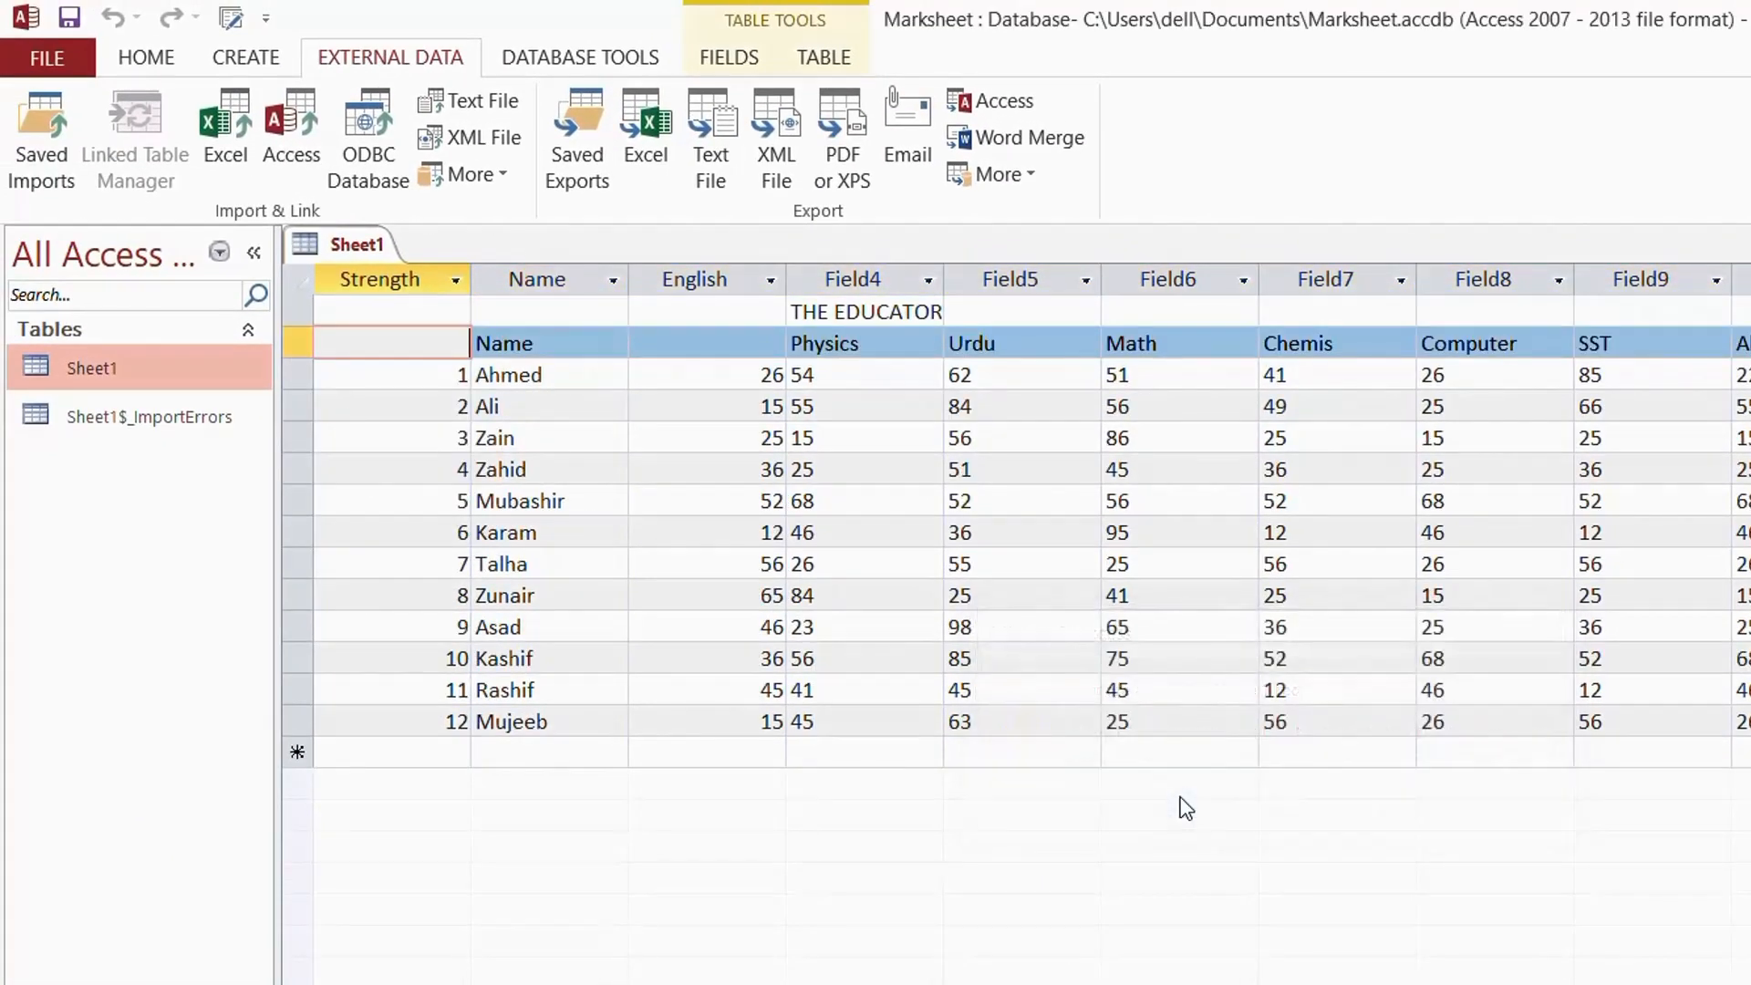
pyautogui.click(653, 399)
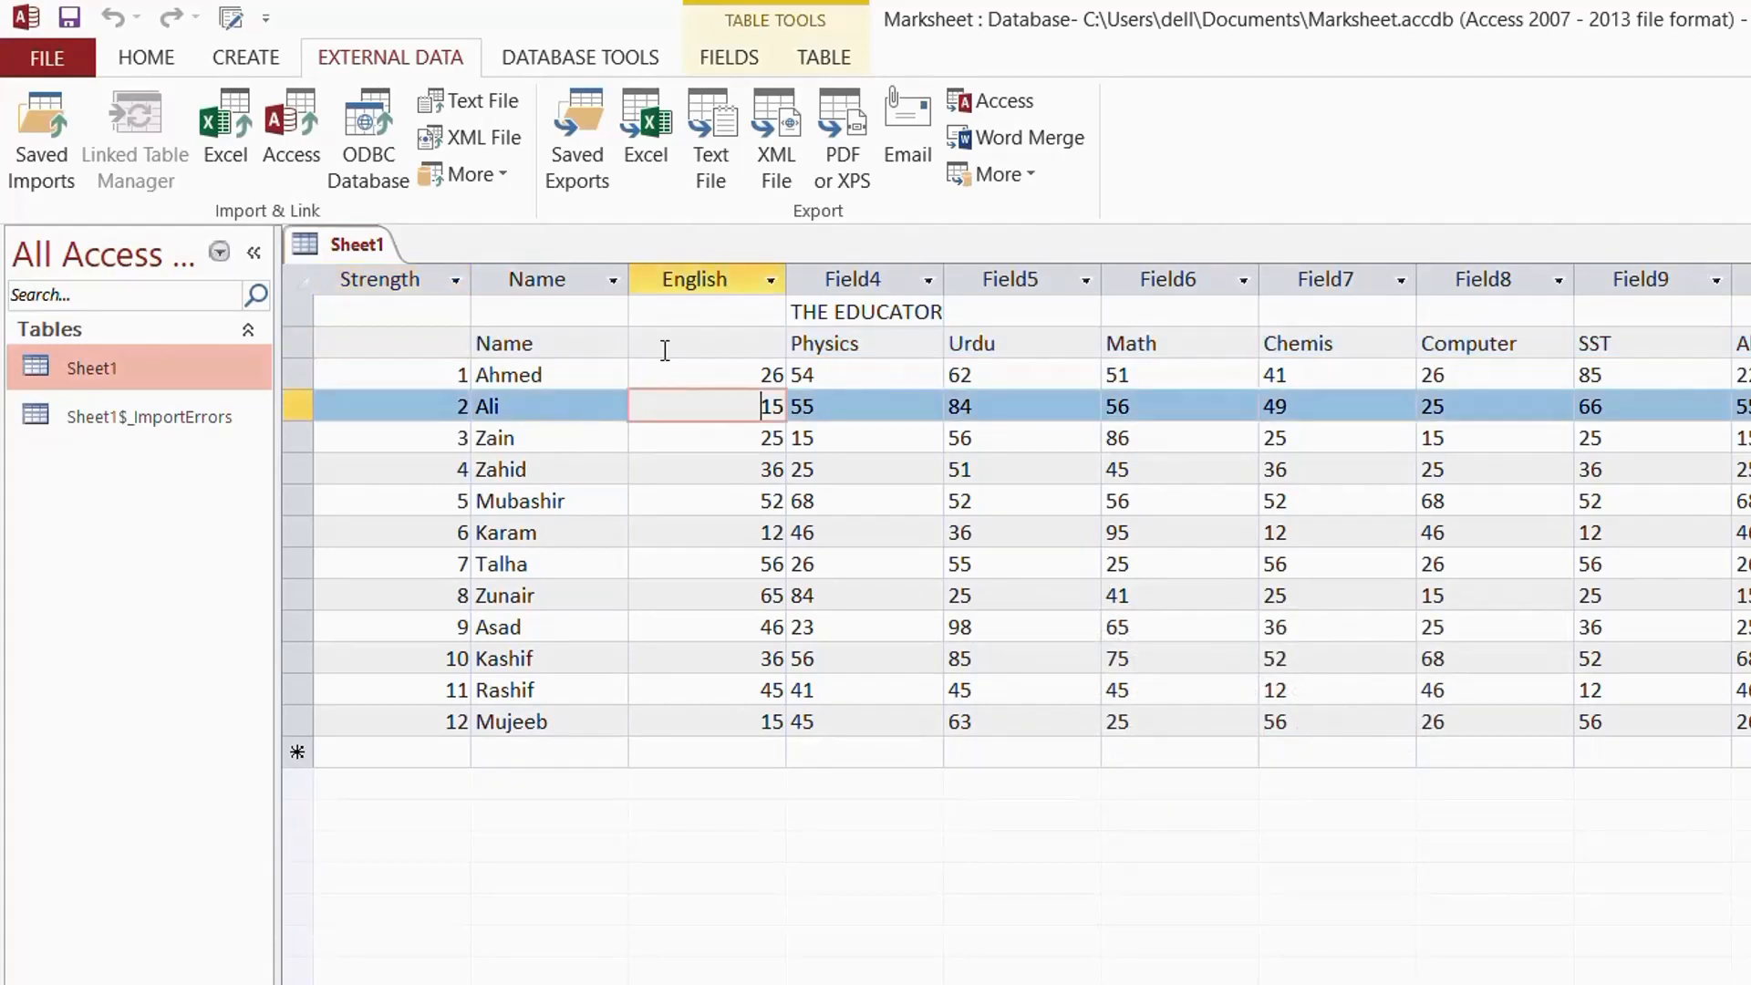
pyautogui.click(614, 282)
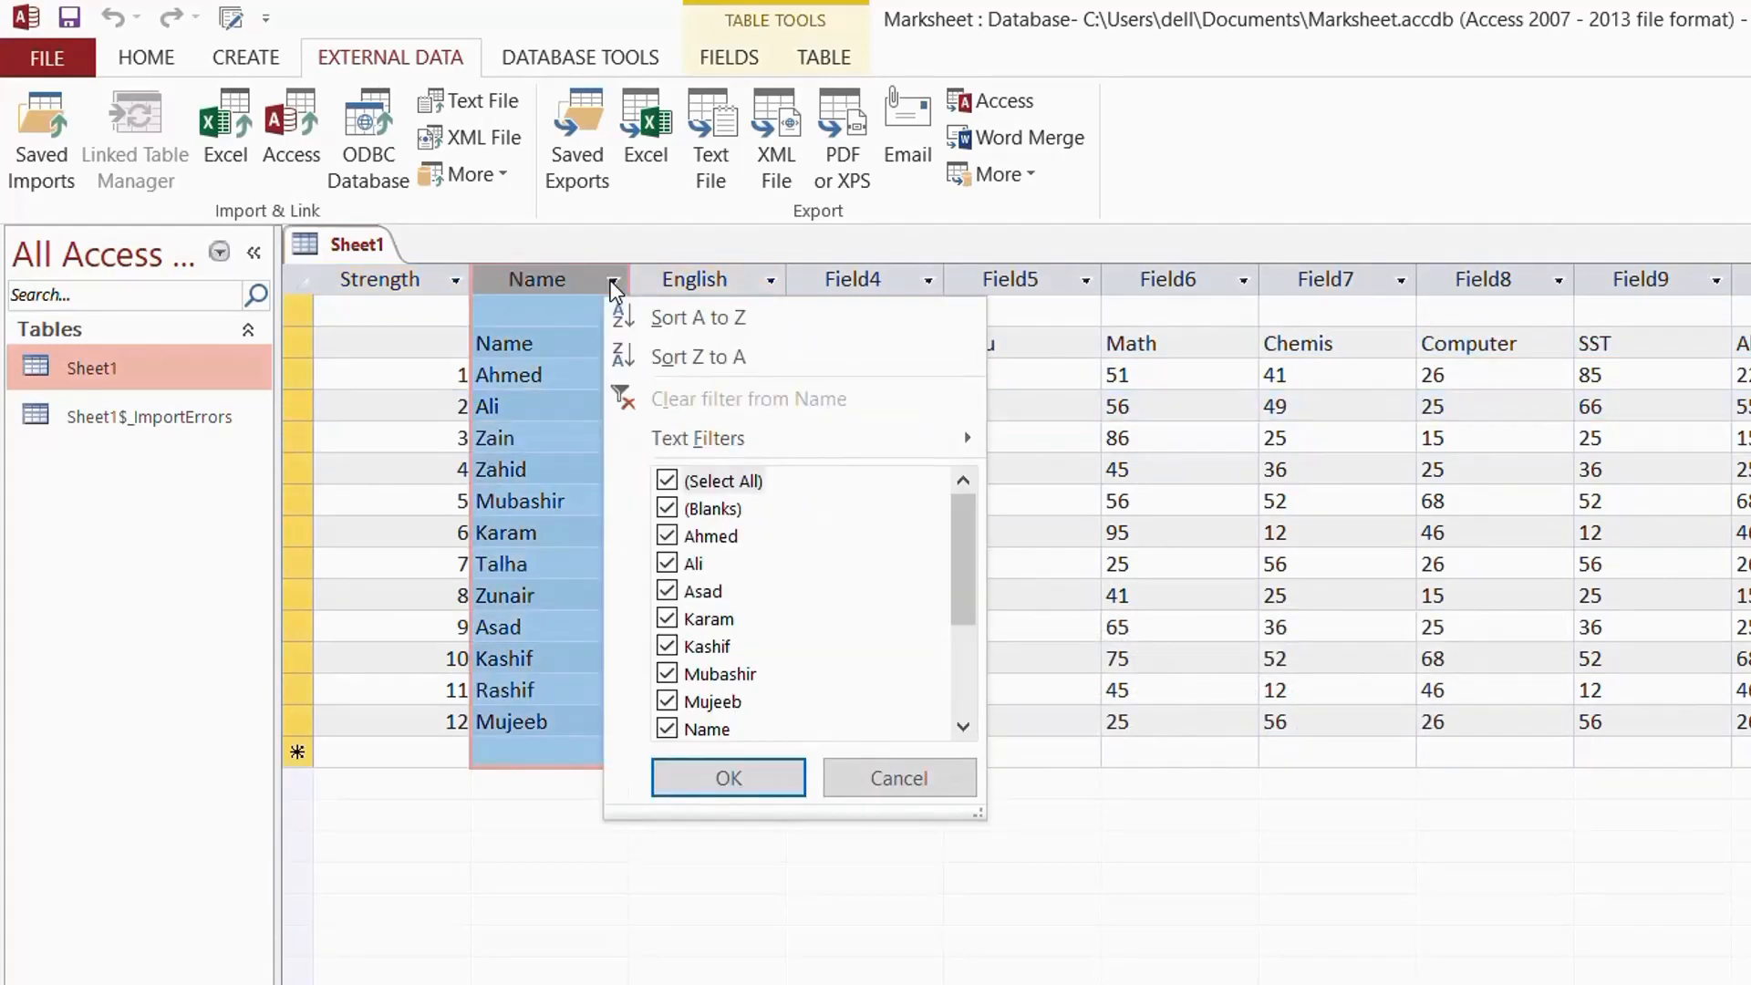
pyautogui.click(611, 282)
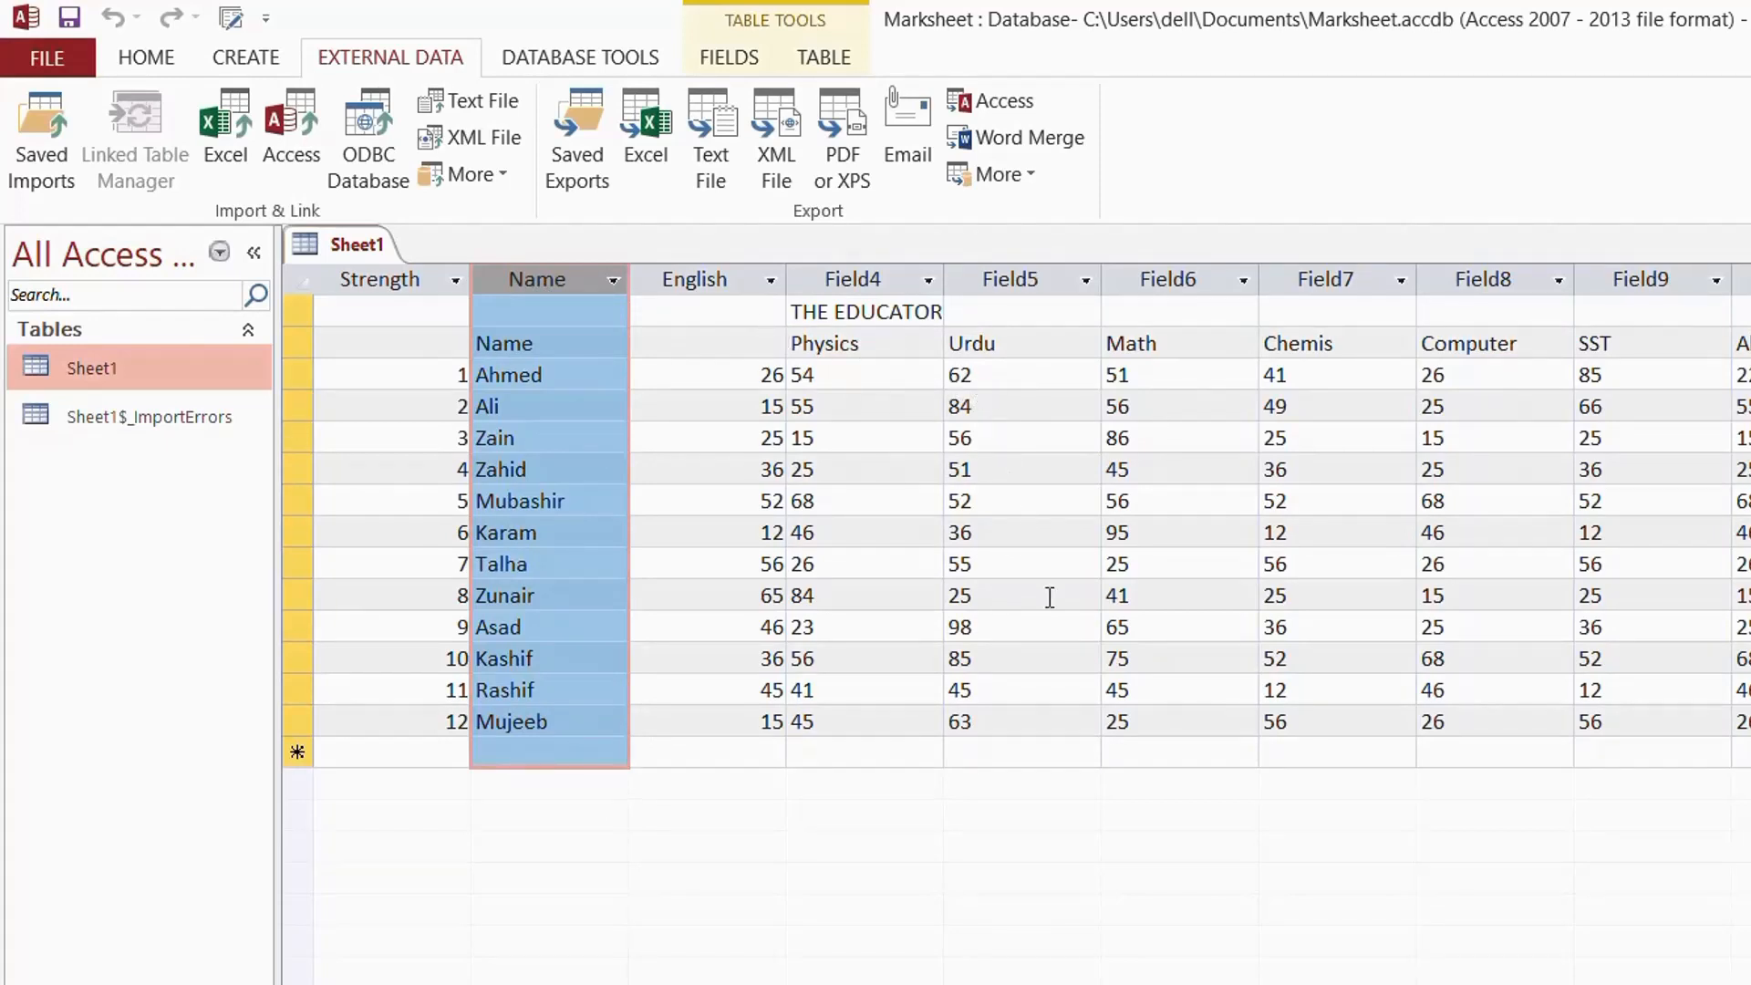
pyautogui.click(1057, 636)
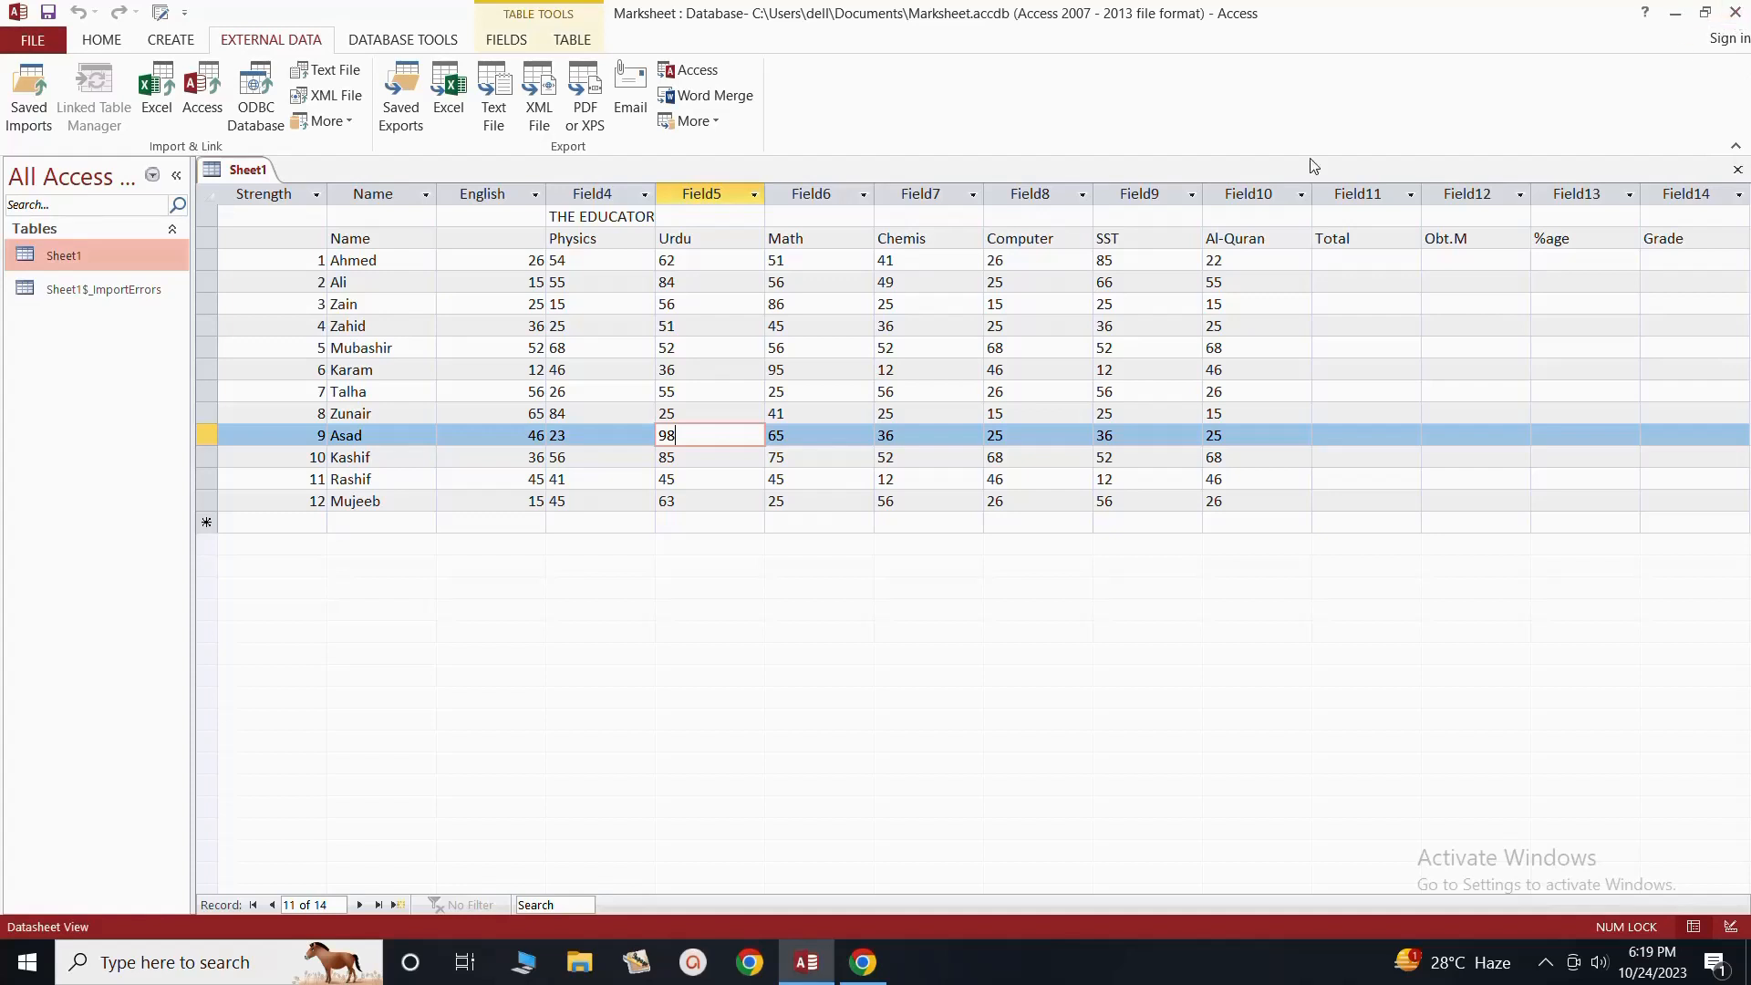
# Close the Marksheet database, restart Access and open the recent database THE EDUCATOR.
pyautogui.click(1735, 22)
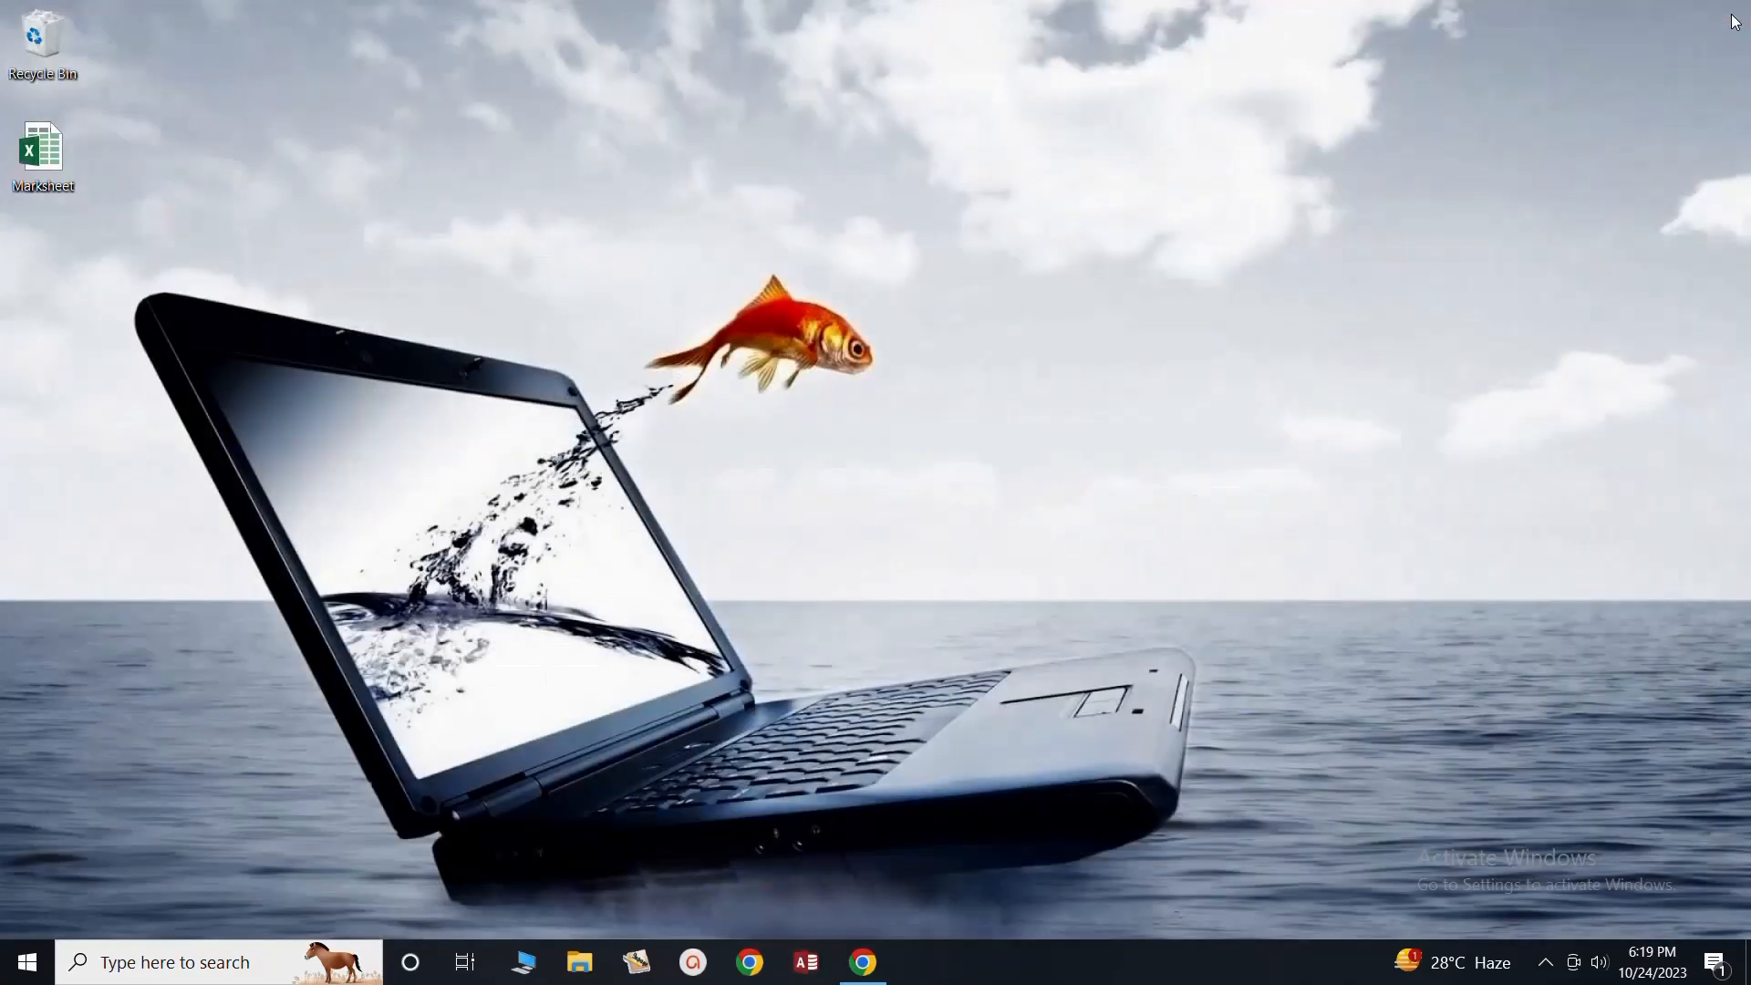
pyautogui.click(804, 963)
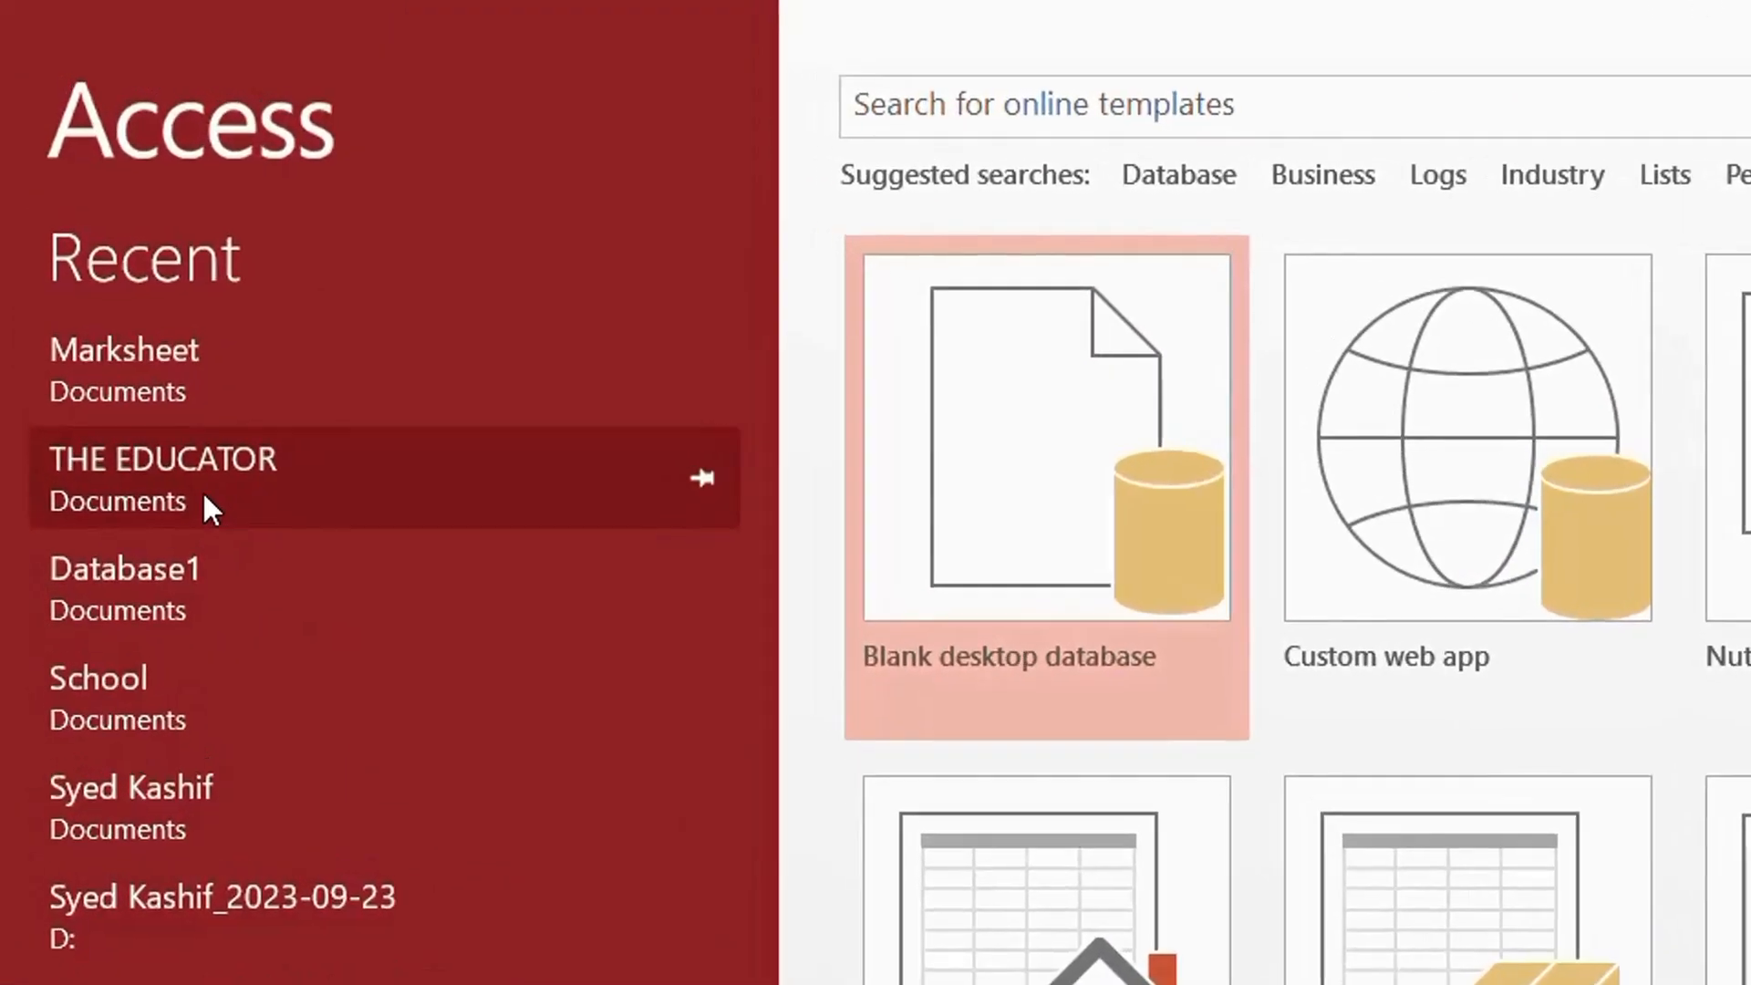
pyautogui.click(103, 249)
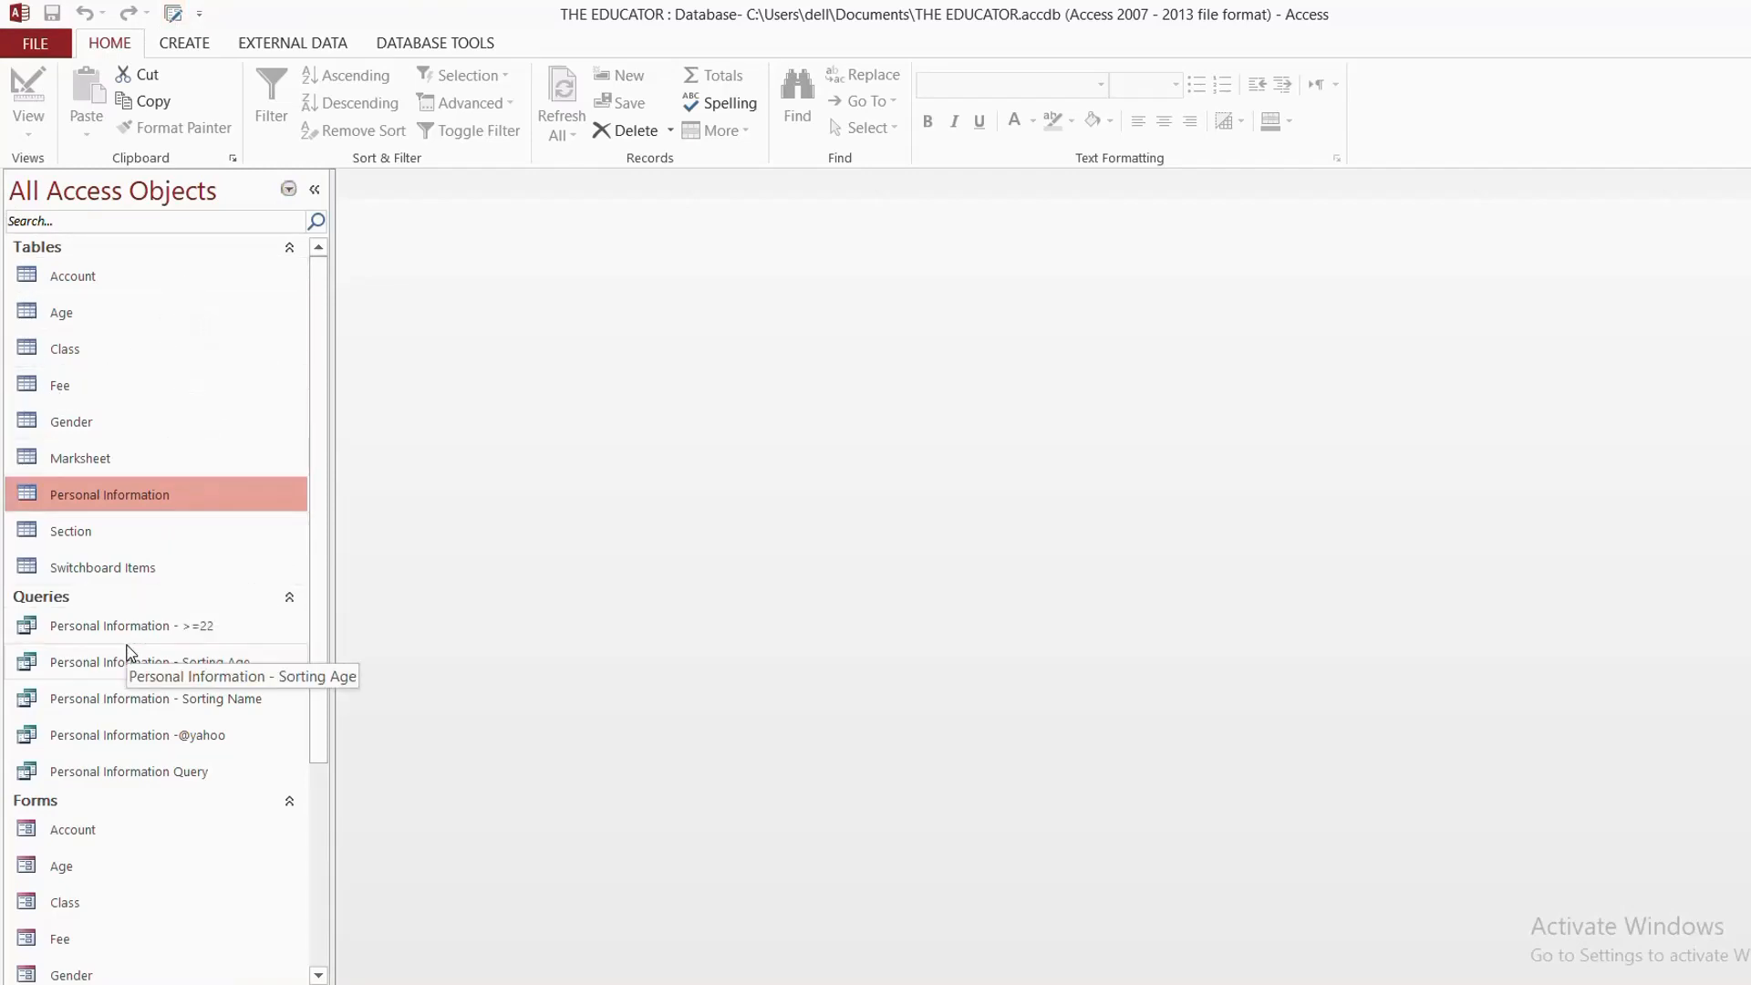
# Select the Personal Information table and start exporting it to an Excel spreadsheet.
pyautogui.scroll(-3, 141, 834)
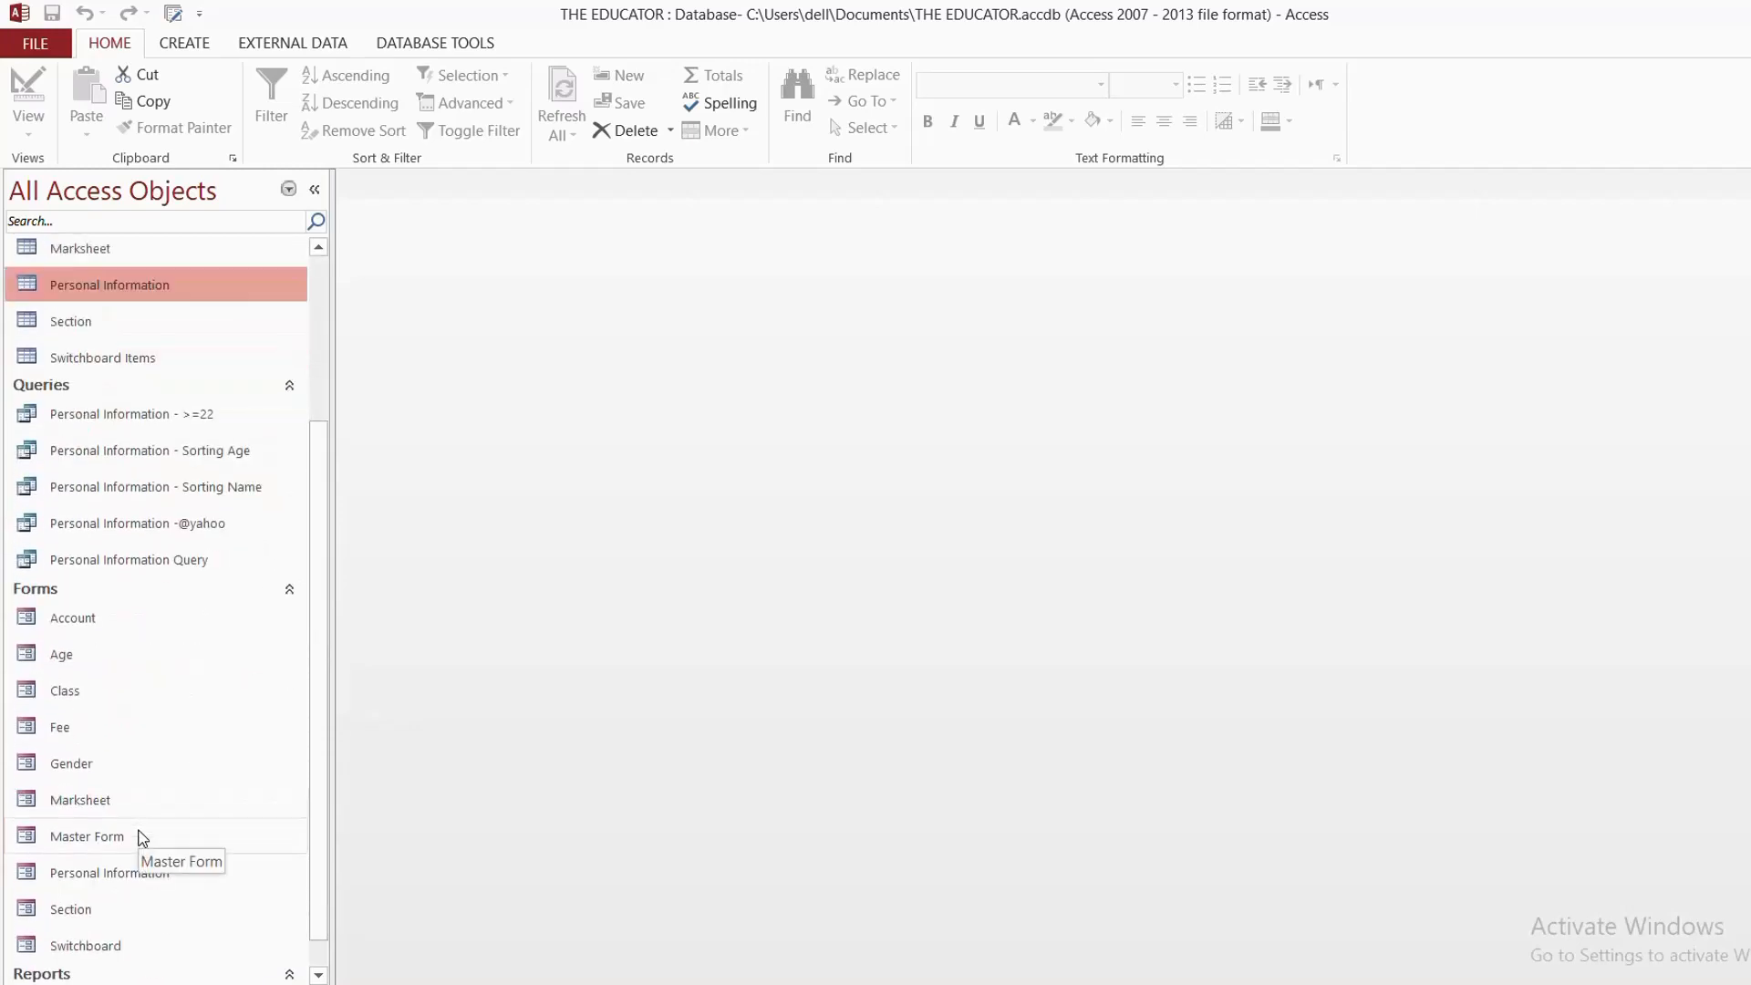
pyautogui.scroll(-1, 139, 835)
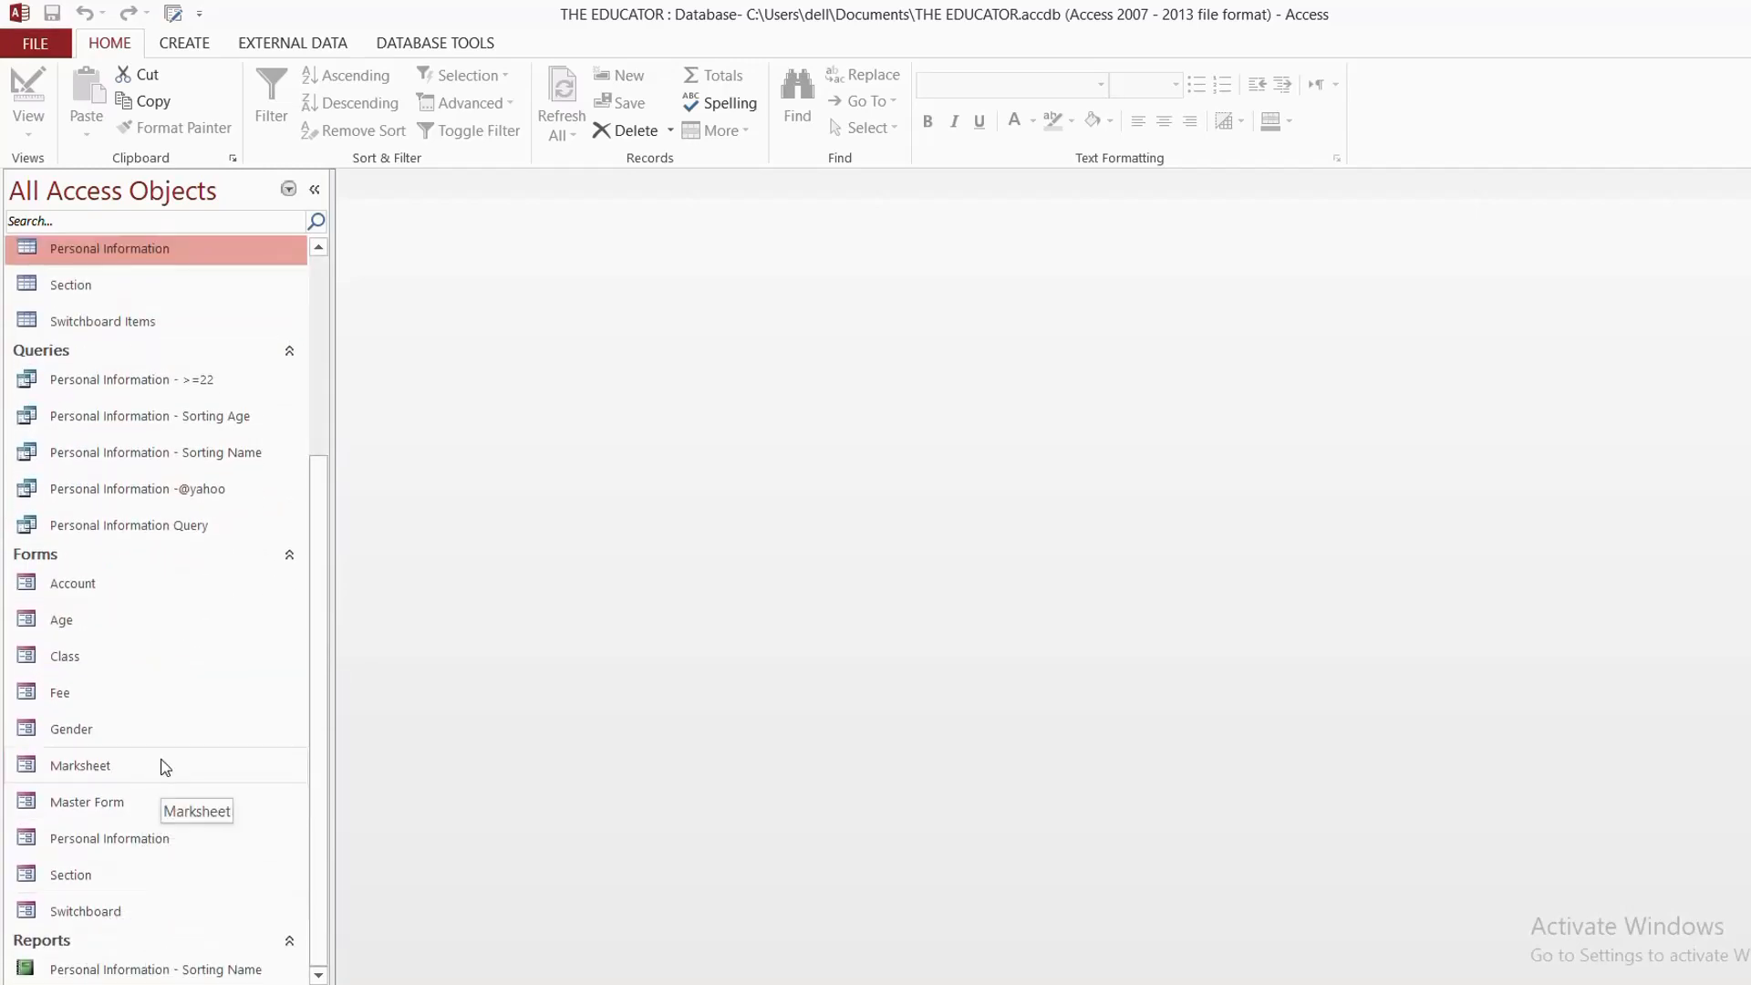
pyautogui.scroll(3, 165, 766)
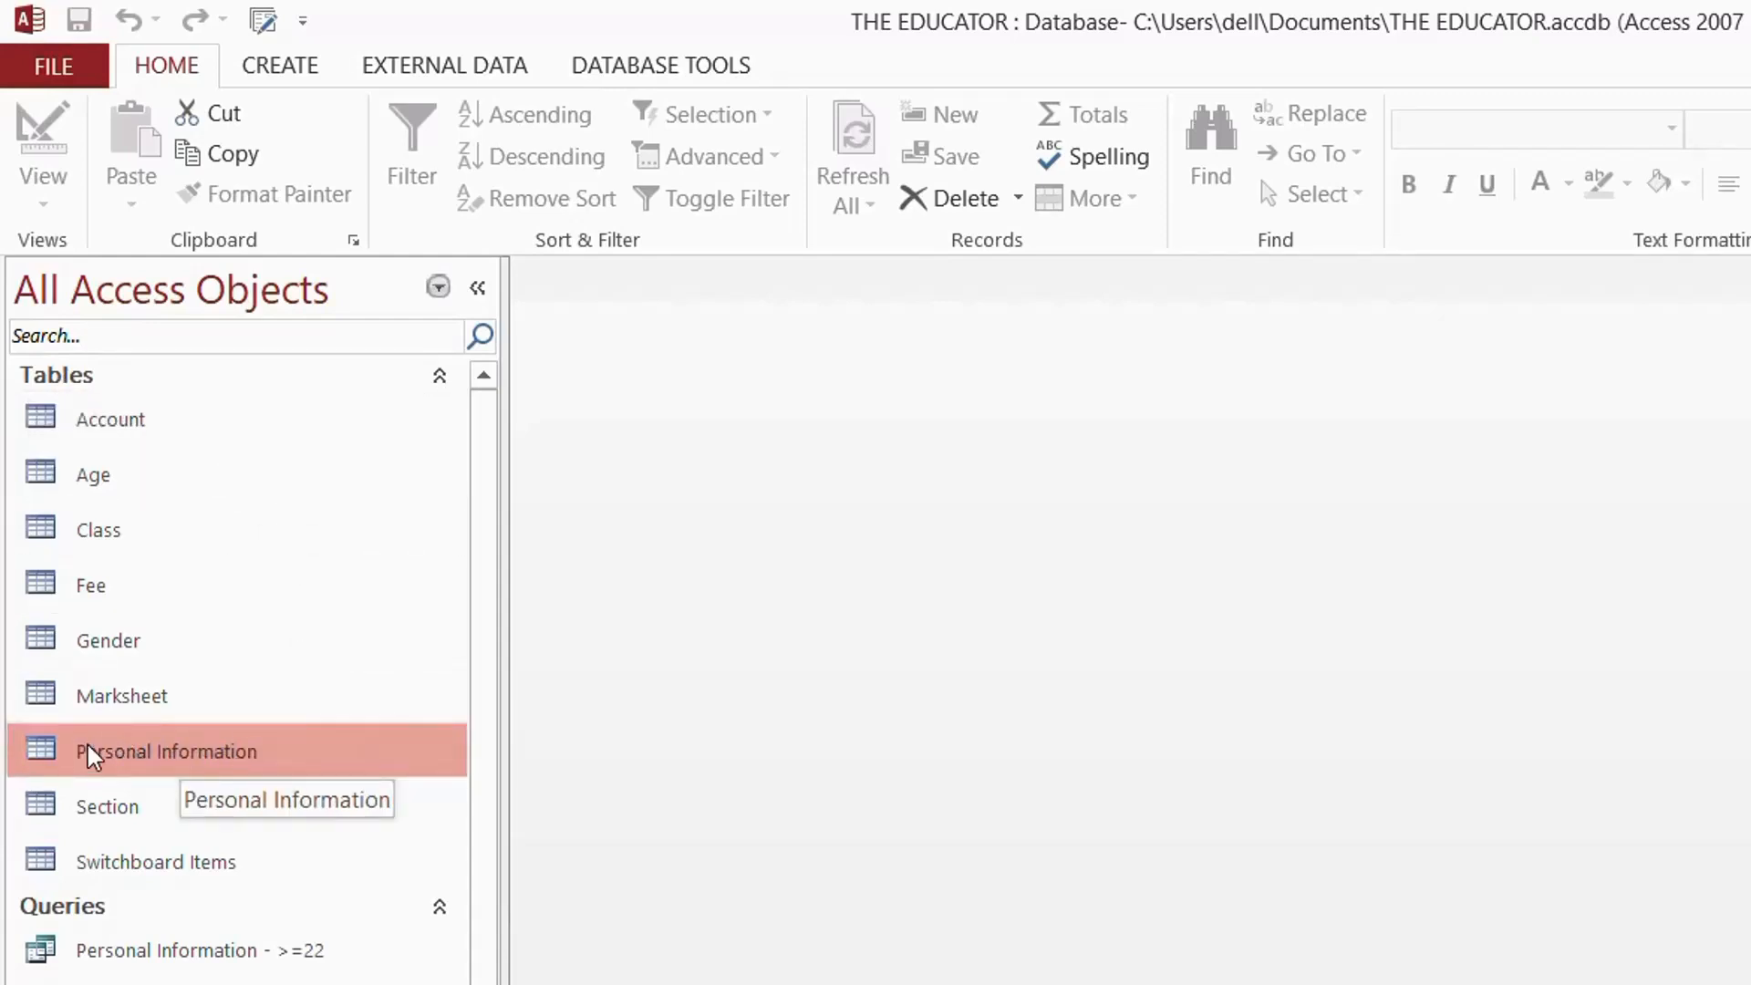
pyautogui.rightClick(190, 762)
pyautogui.click(239, 786)
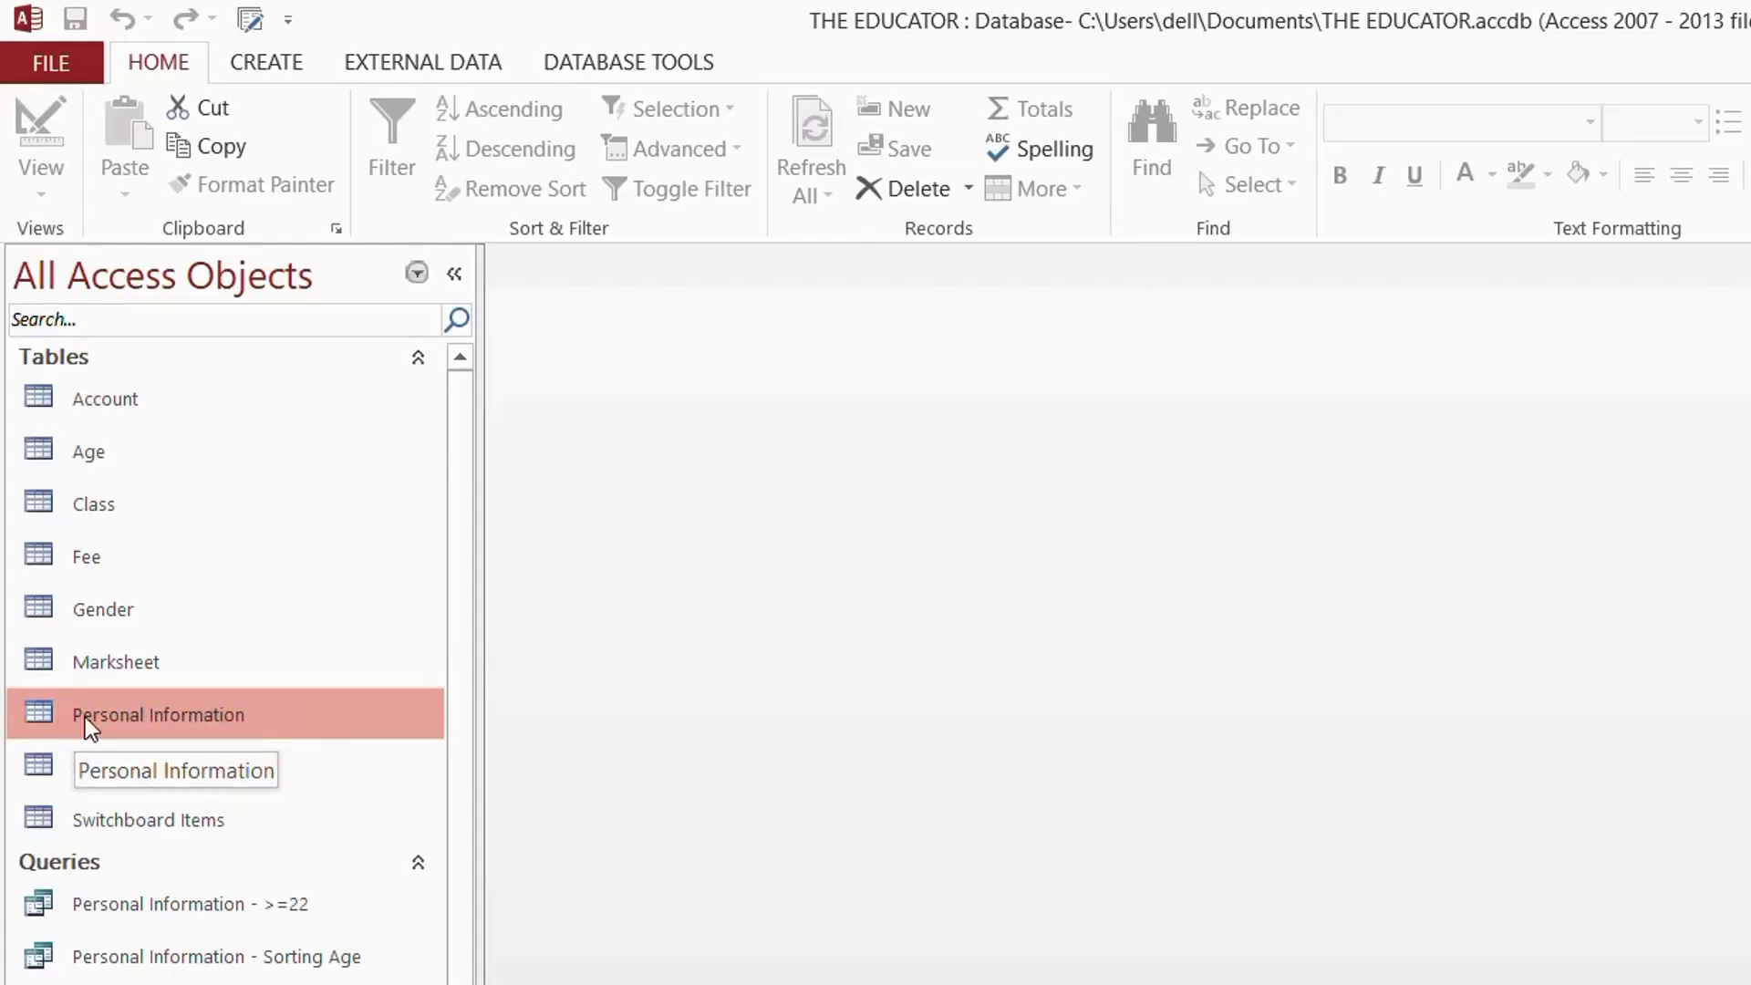
pyautogui.click(443, 71)
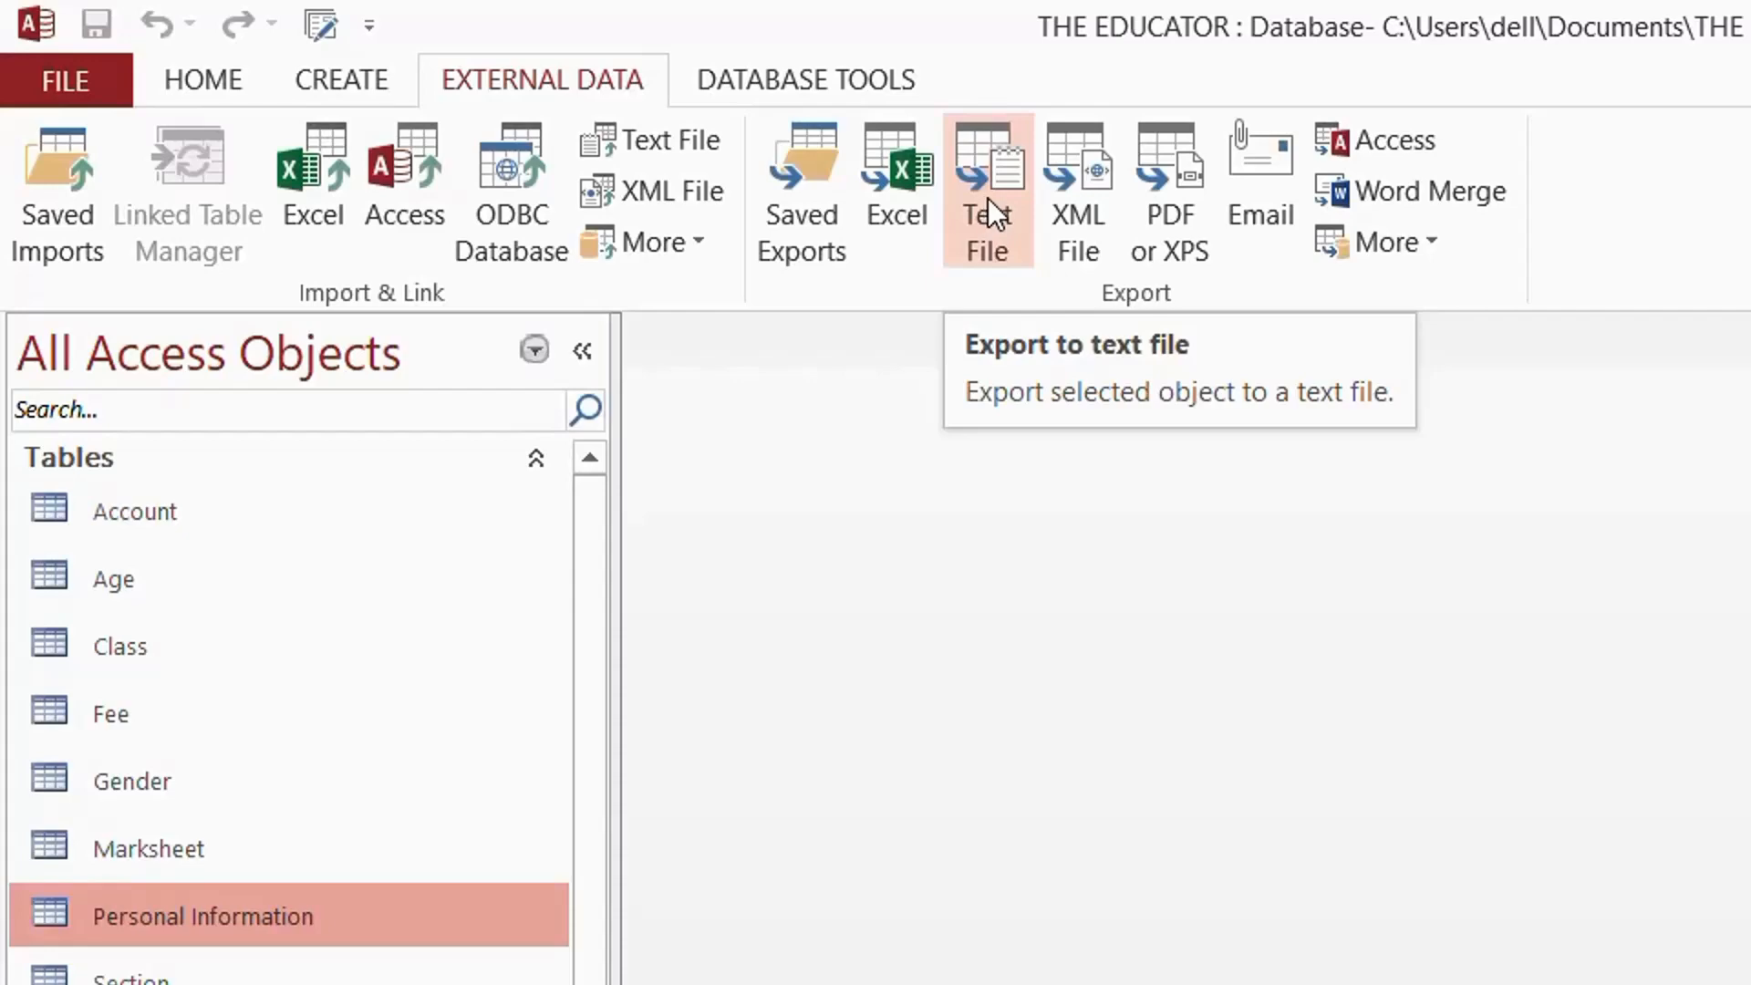
pyautogui.click(922, 188)
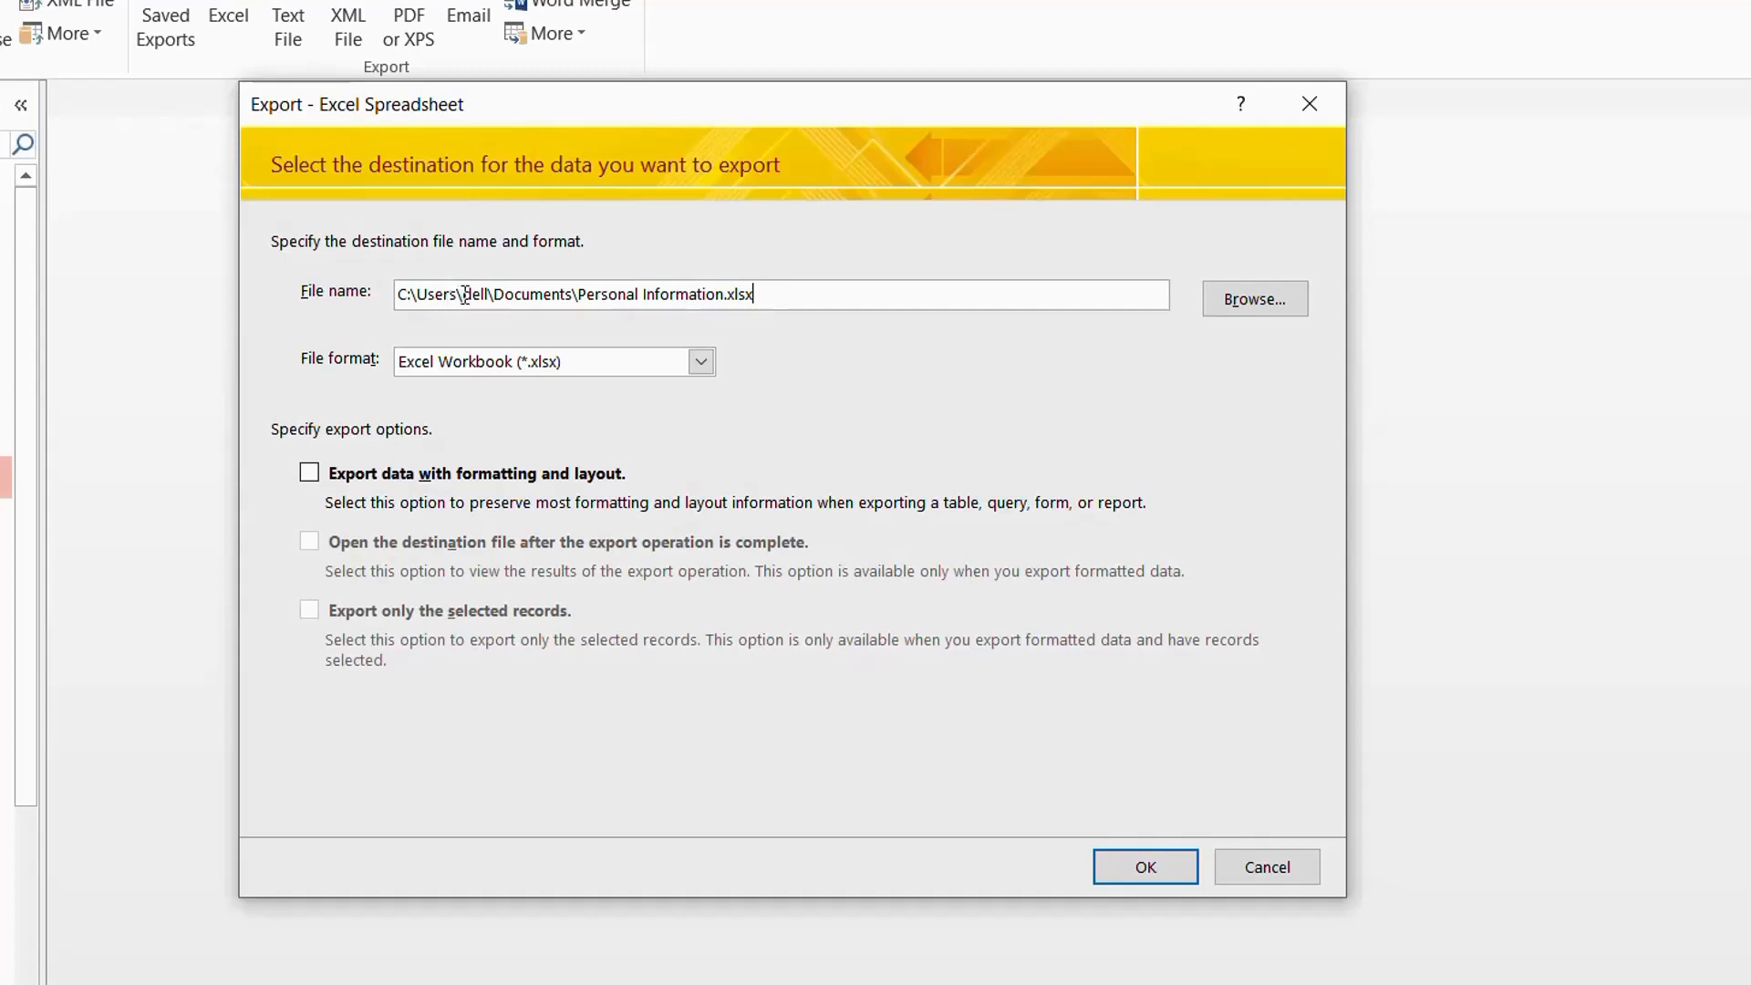
# Set the export destination to the Downloads folder, keeping the file name Personal Information.
pyautogui.click(1231, 308)
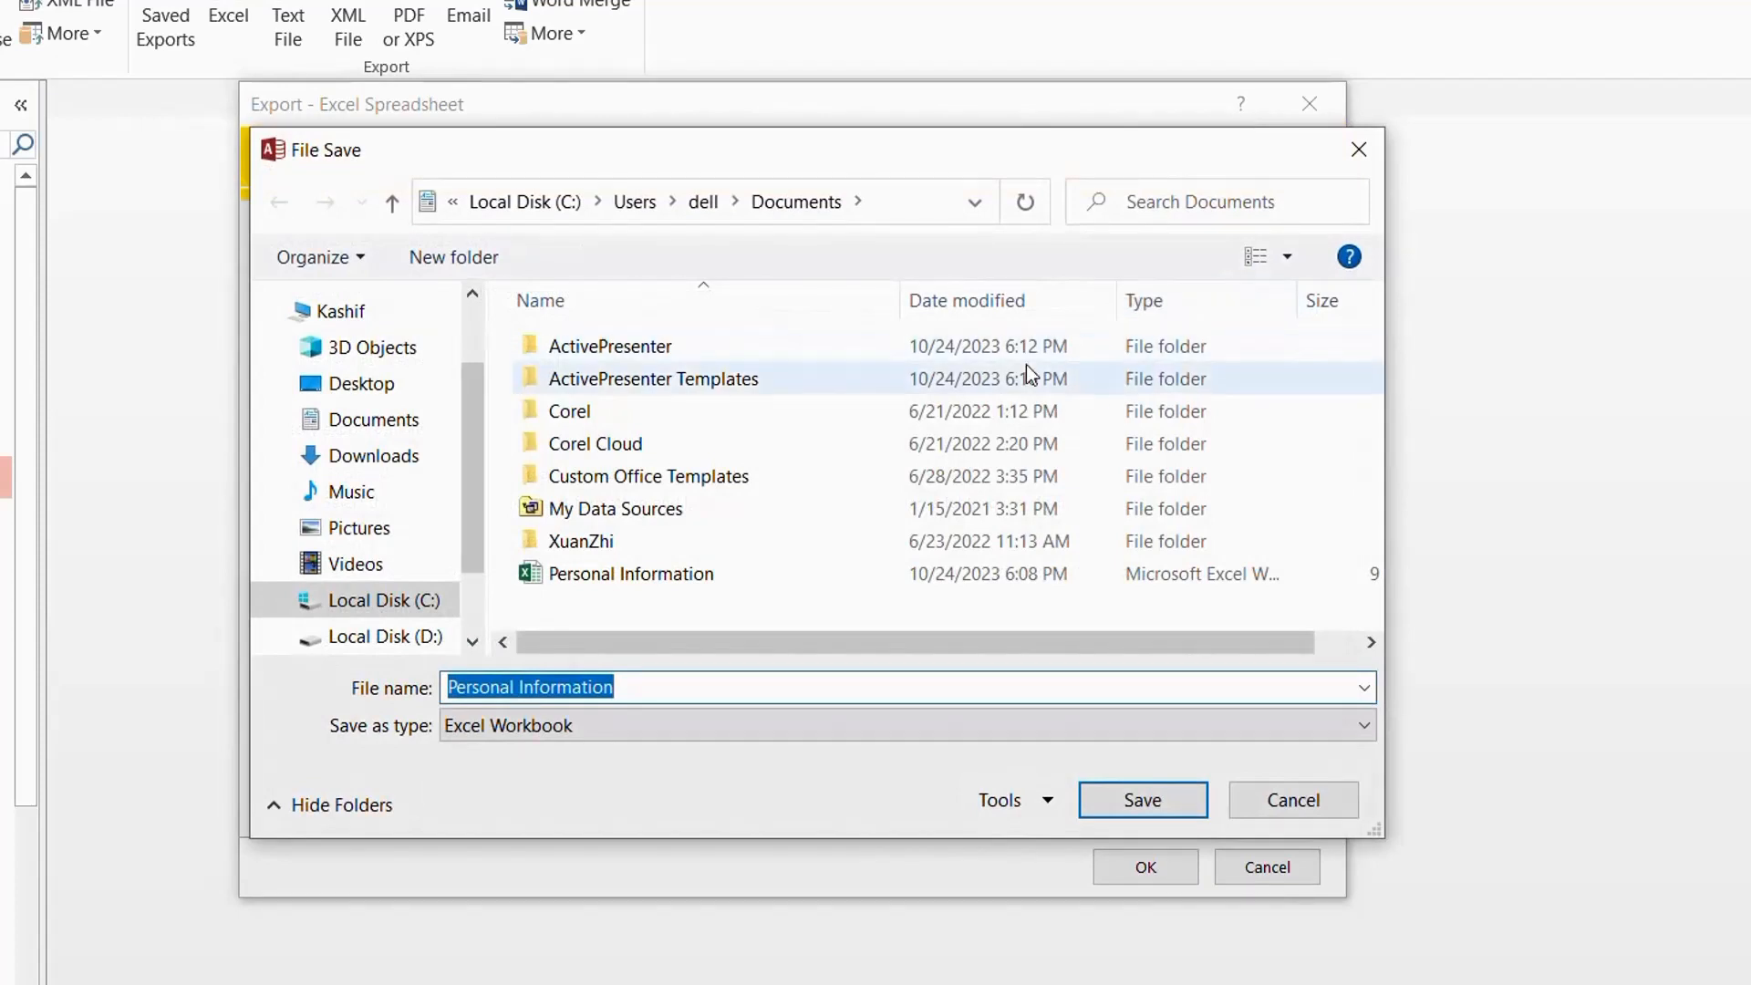
pyautogui.click(389, 461)
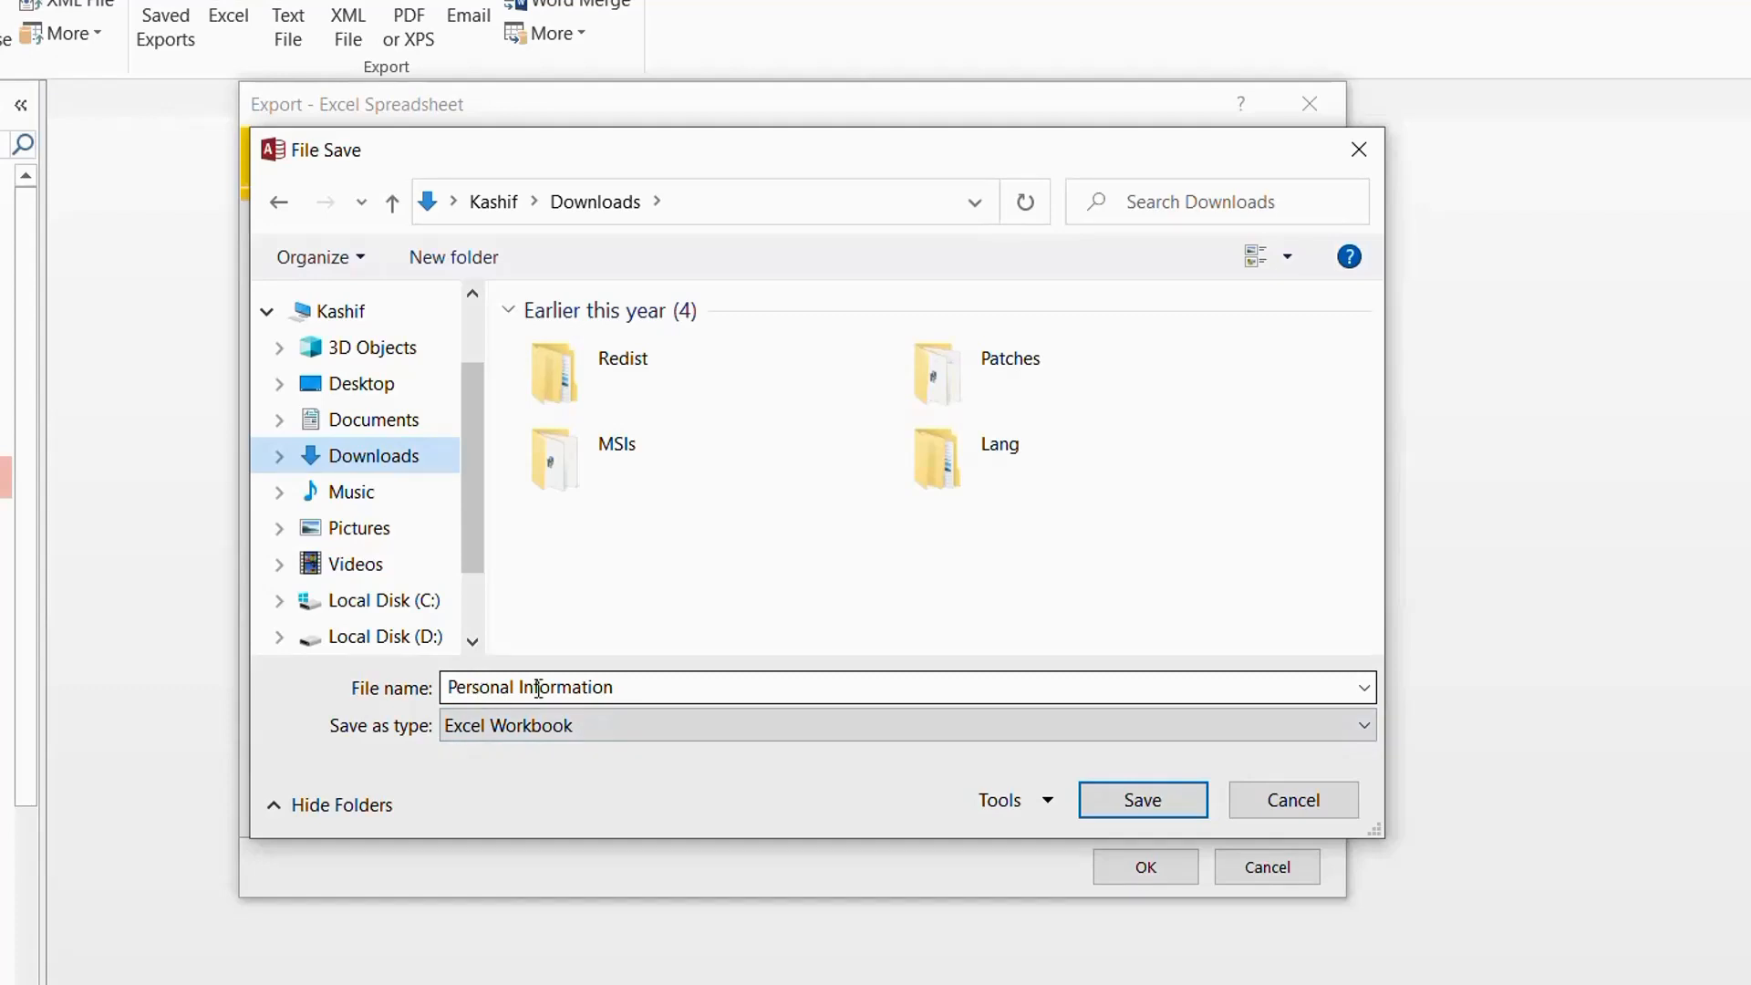
pyautogui.click(1091, 797)
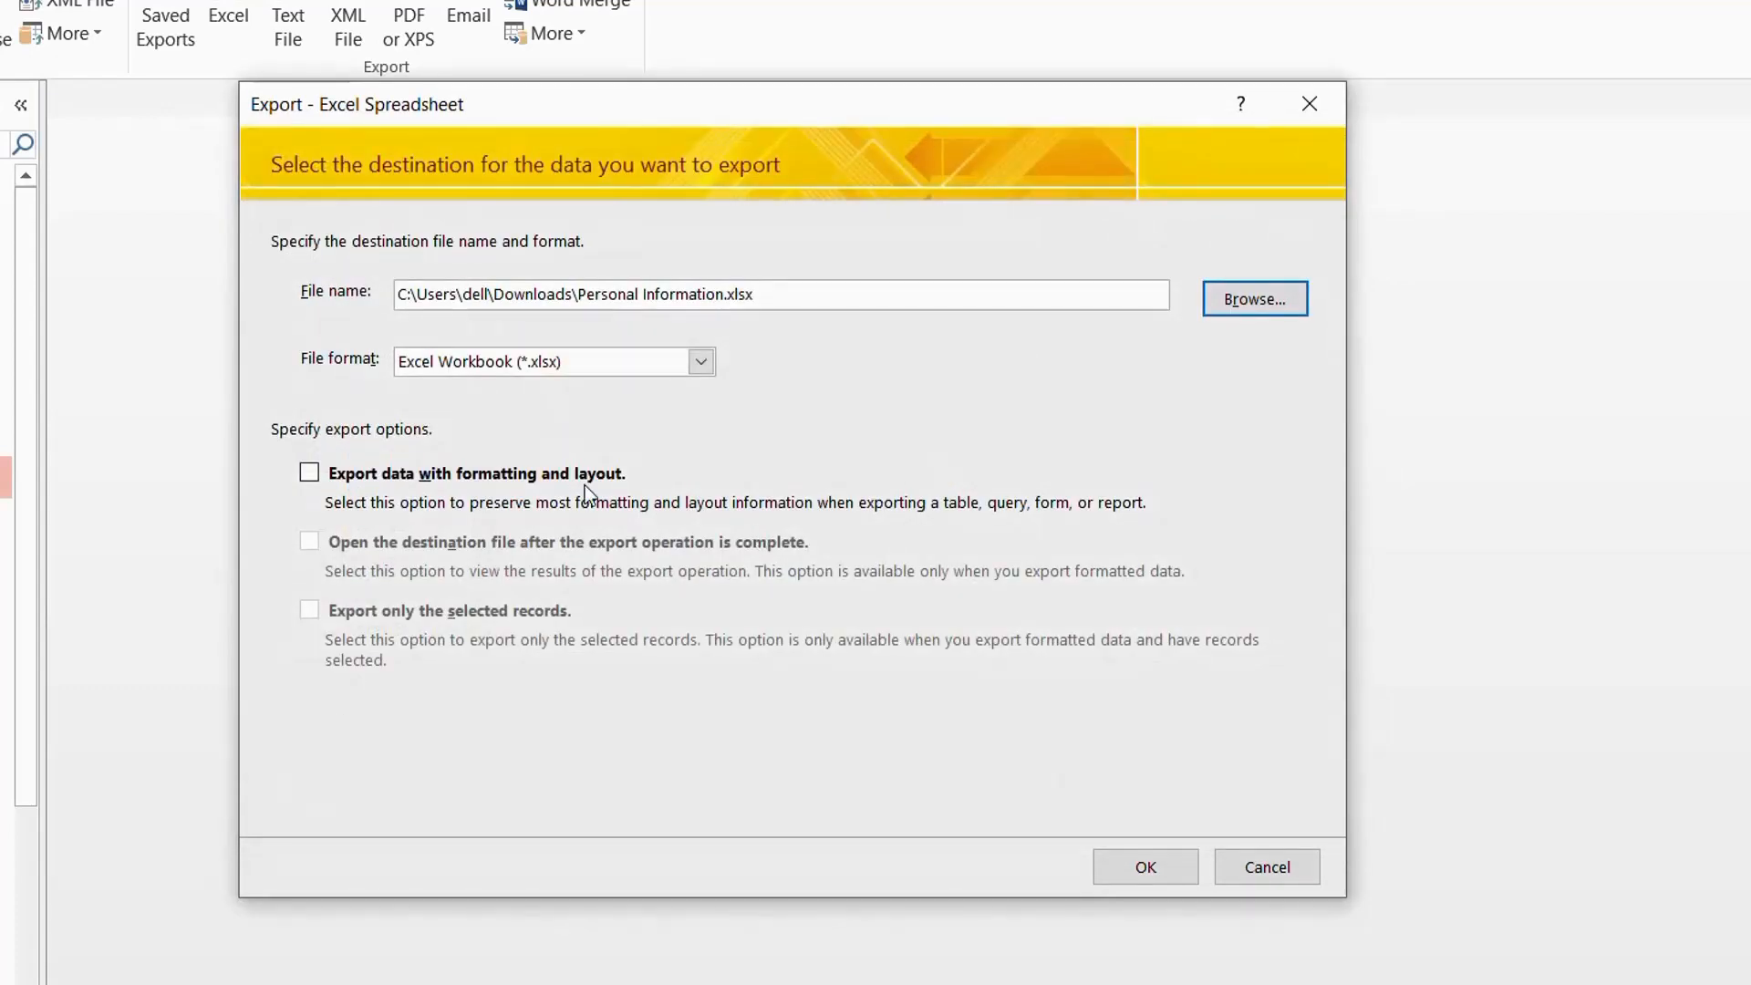
# Choose Excel Workbook (*.xlsx) as the file format and run the export without formatting and layout.
pyautogui.click(700, 365)
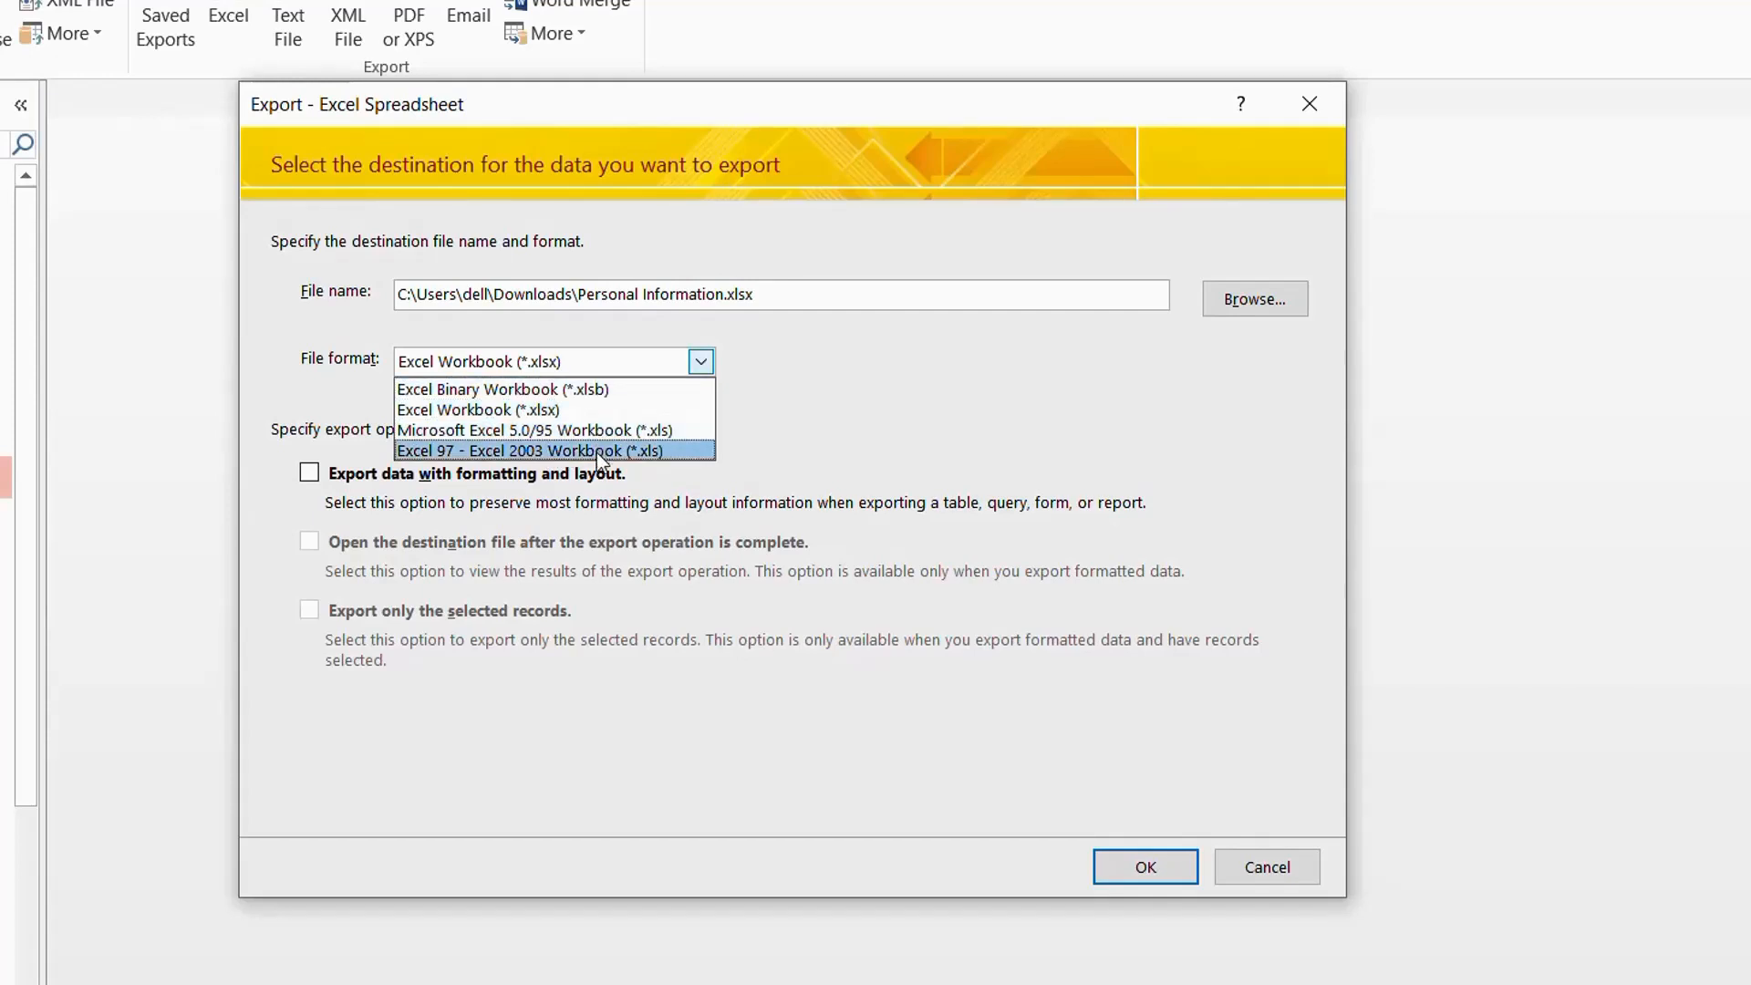
pyautogui.click(618, 417)
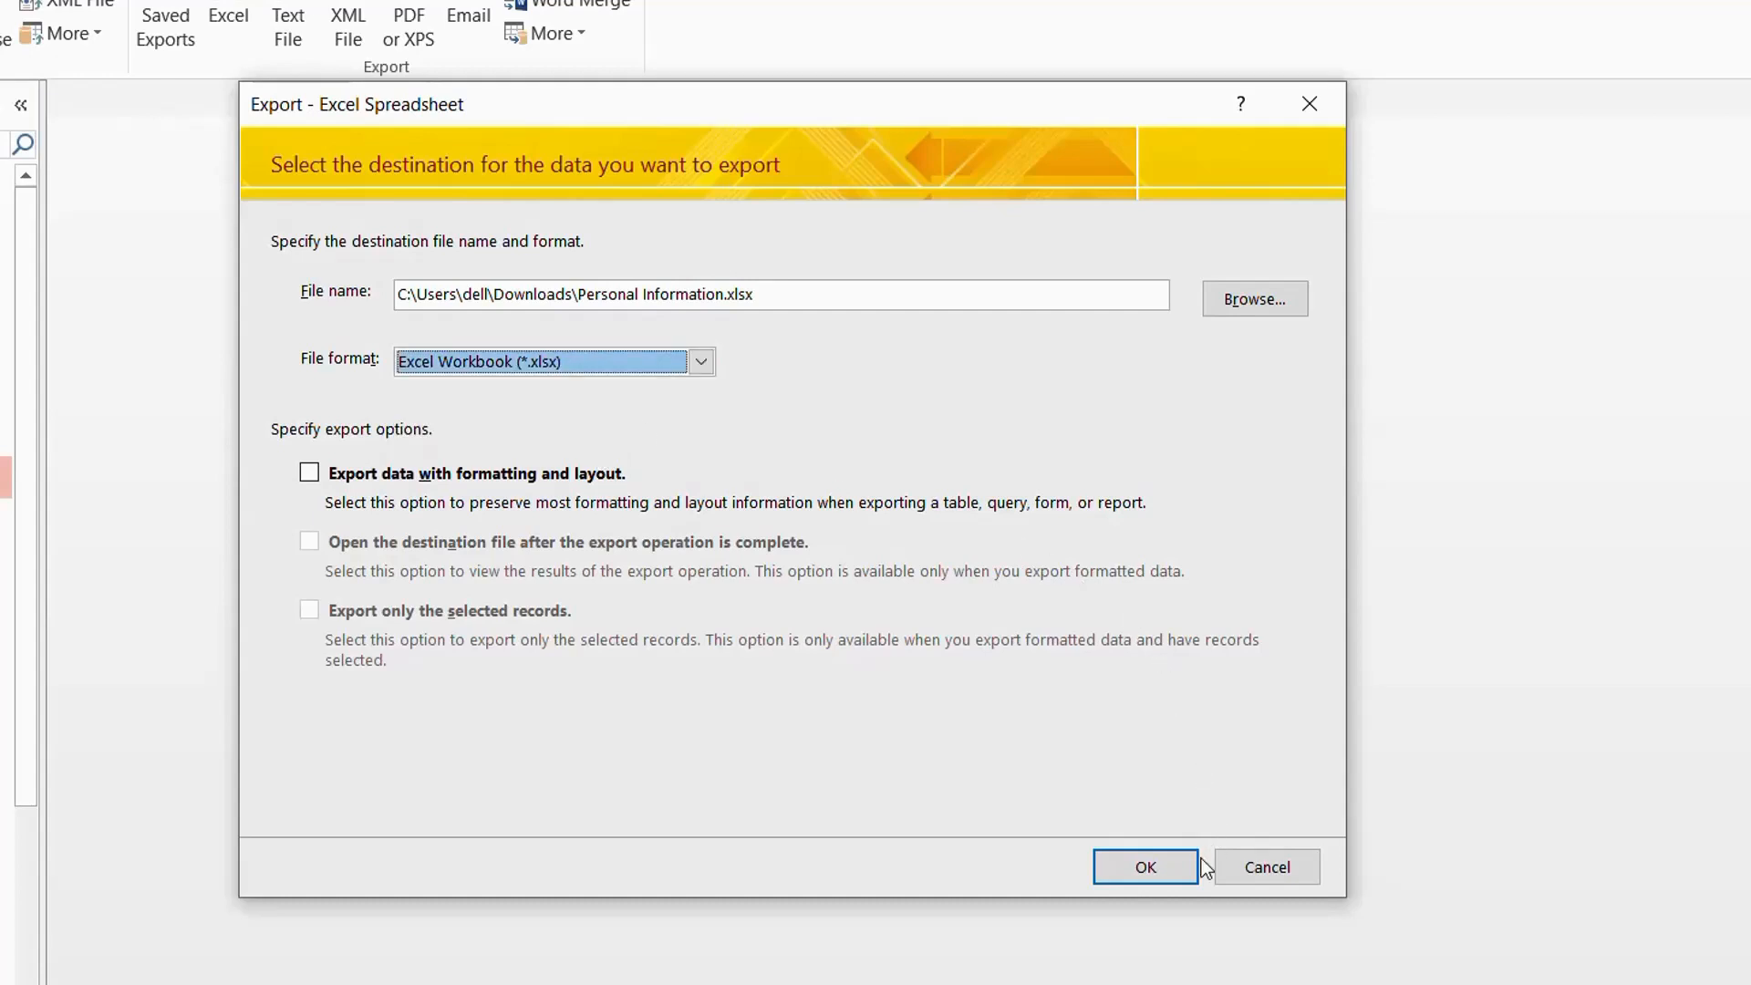
pyautogui.click(1153, 864)
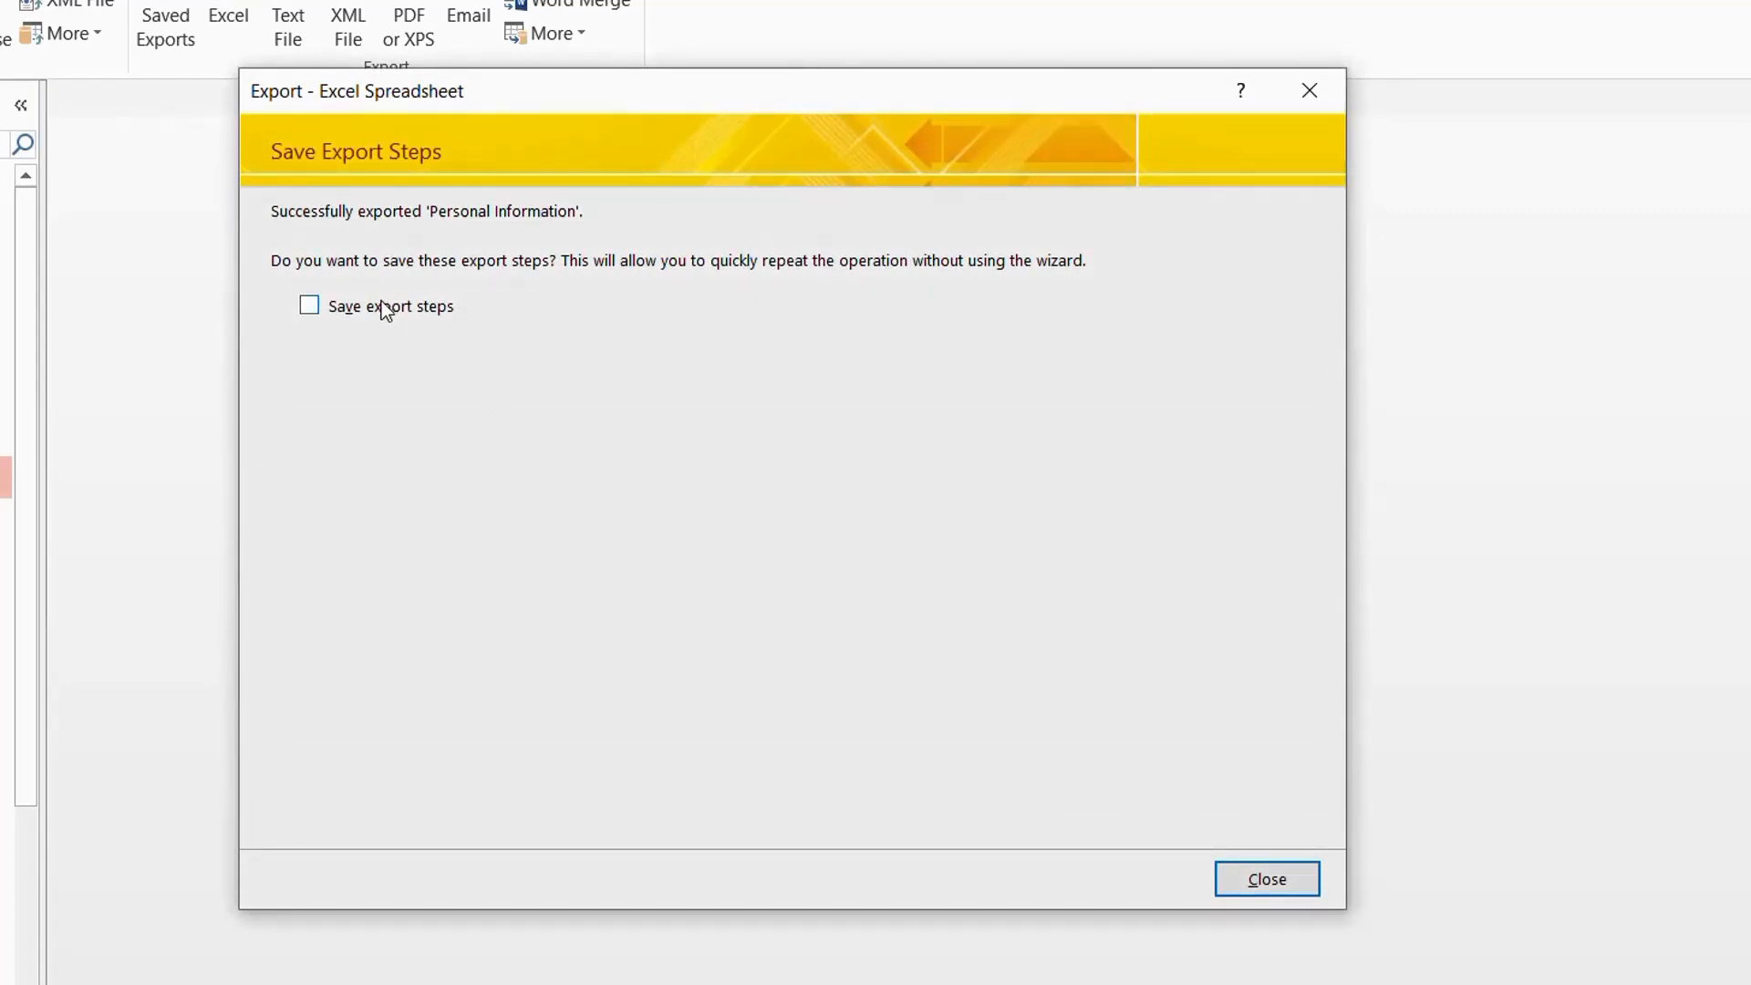
# Finish the Personal Information export without saving the export steps.
pyautogui.click(340, 308)
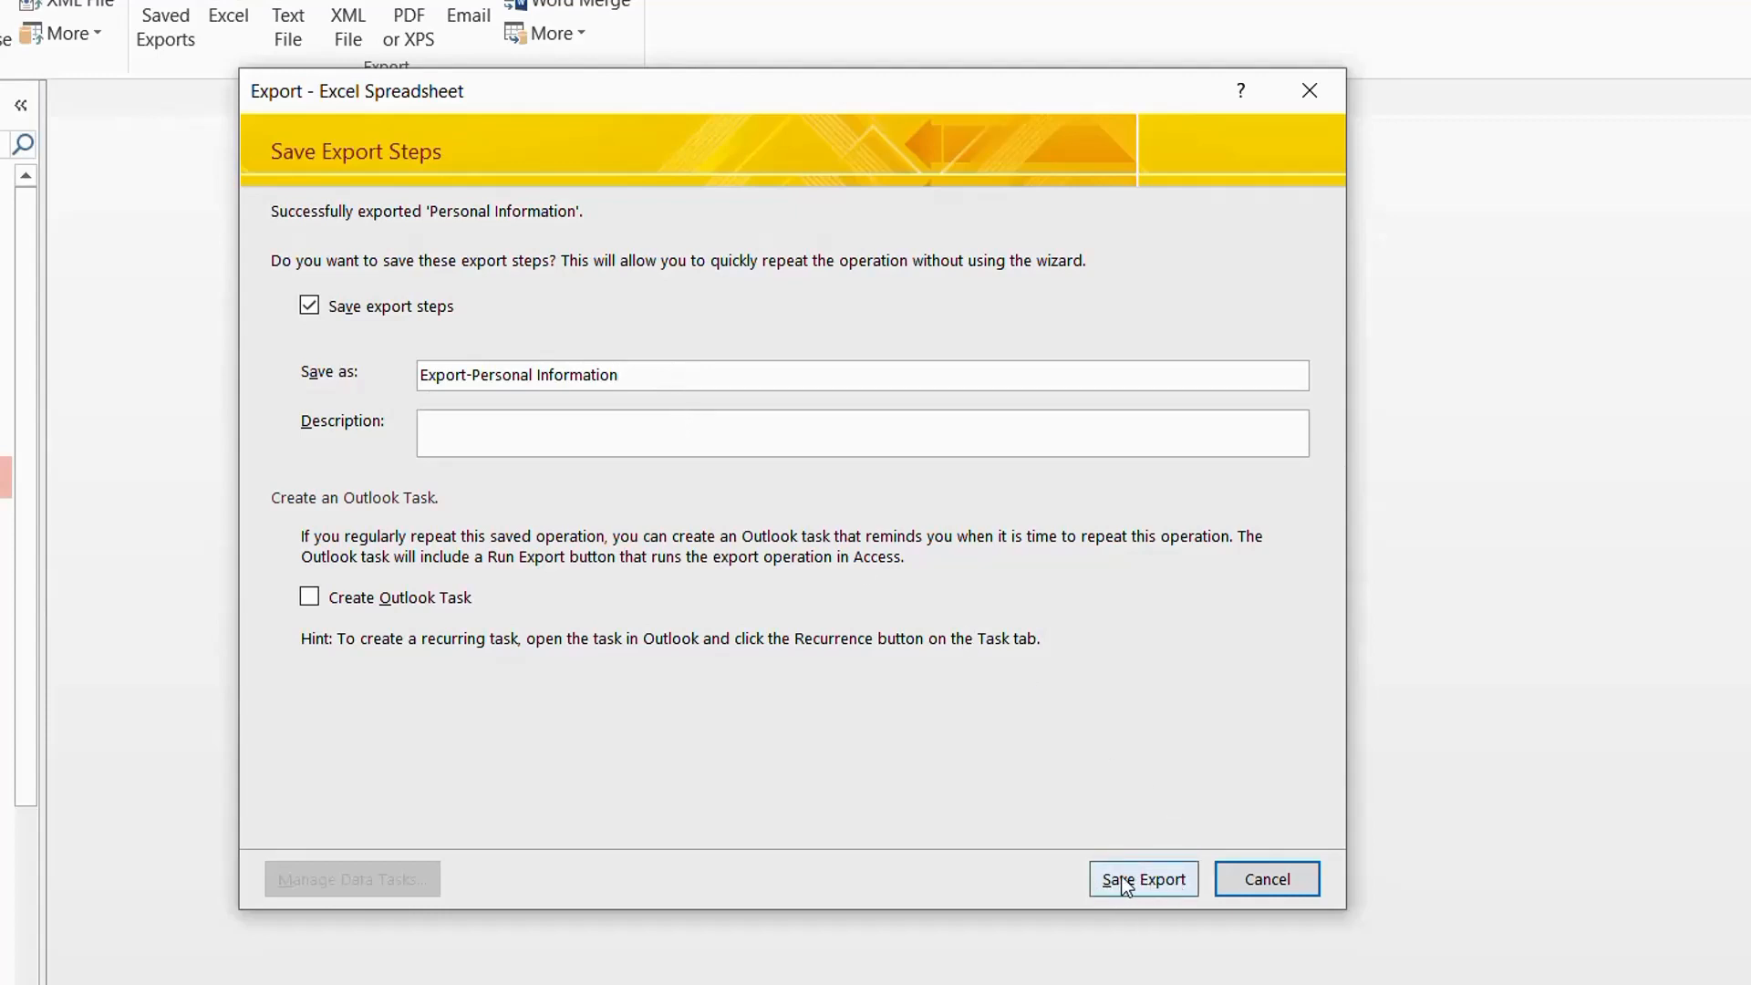
pyautogui.click(310, 307)
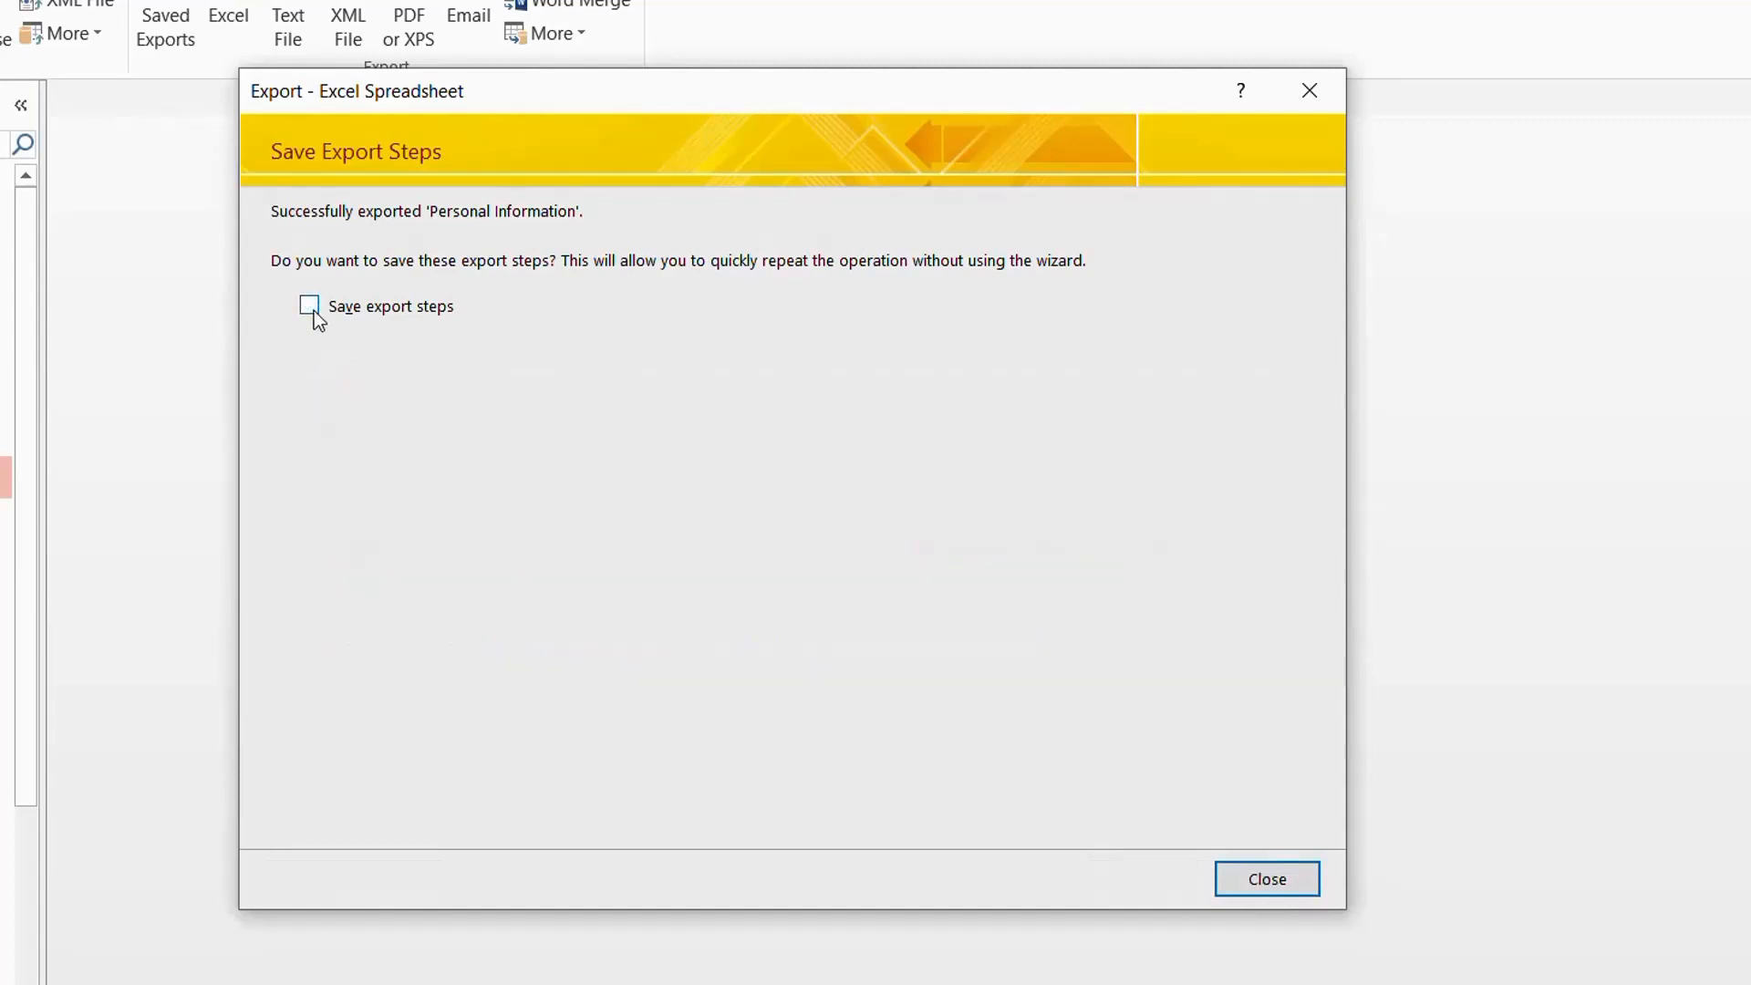
pyautogui.click(1289, 888)
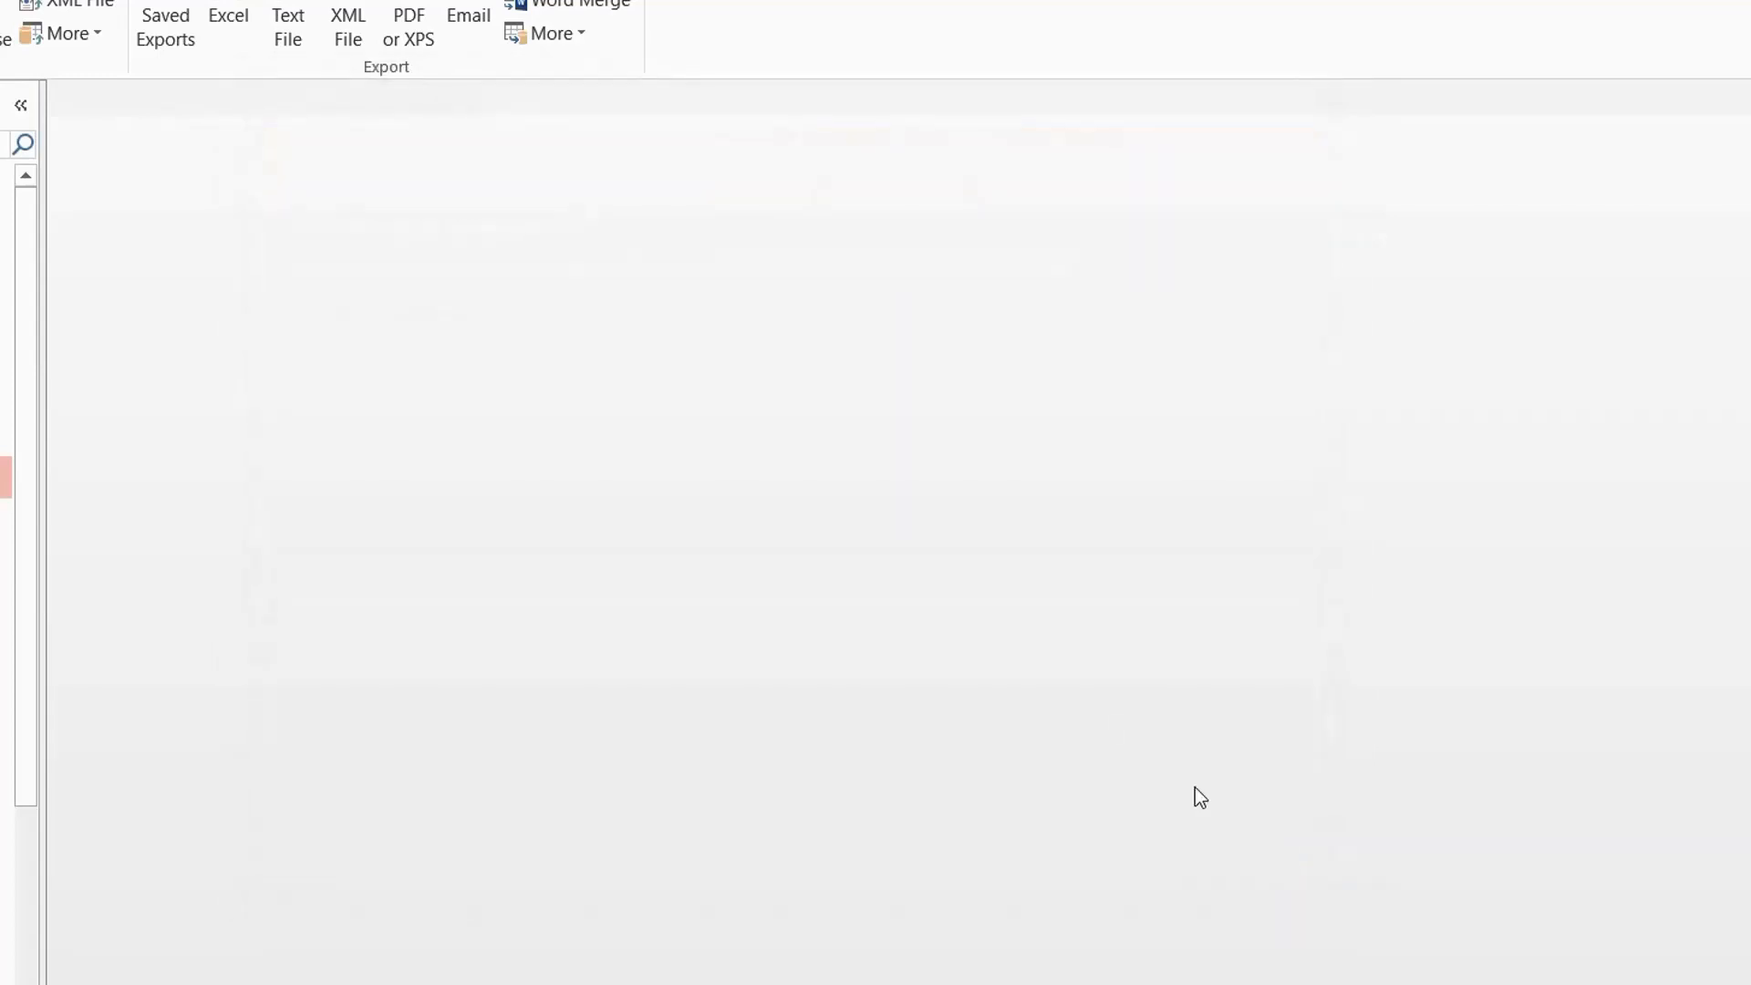
# Close Access and open the Downloads folder in File Explorer to check for the exported Personal Information workbook.
pyautogui.click(1737, 11)
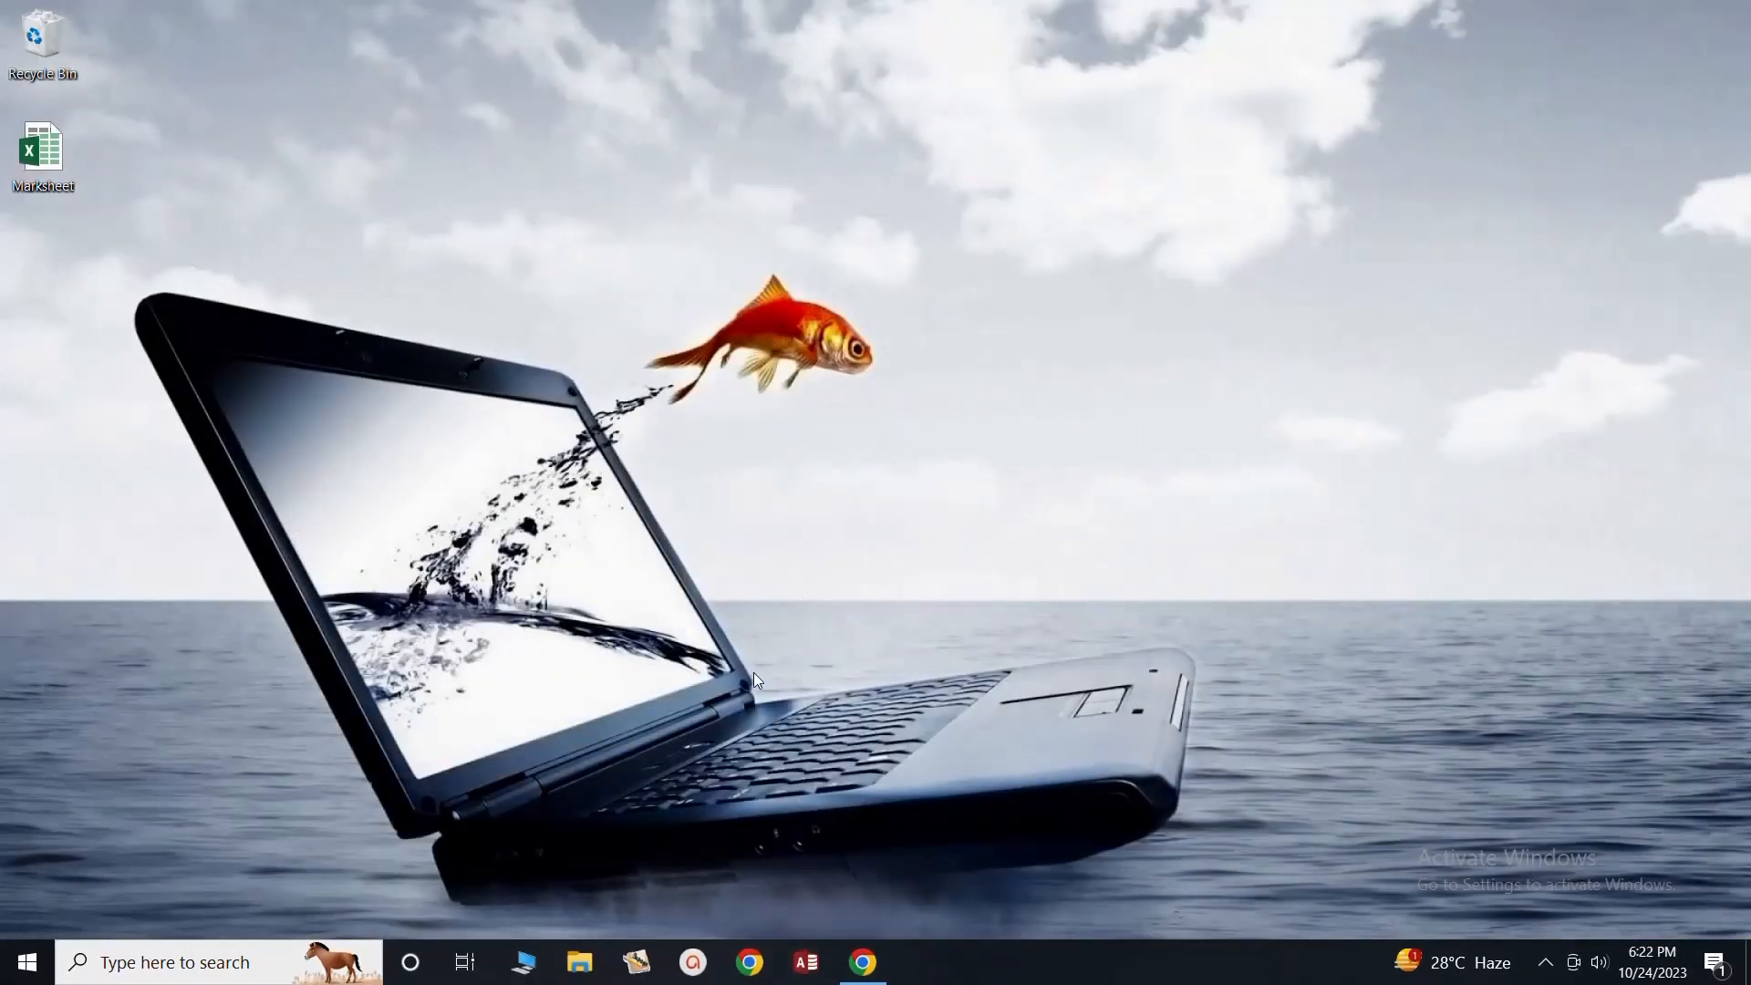
pyautogui.click(591, 972)
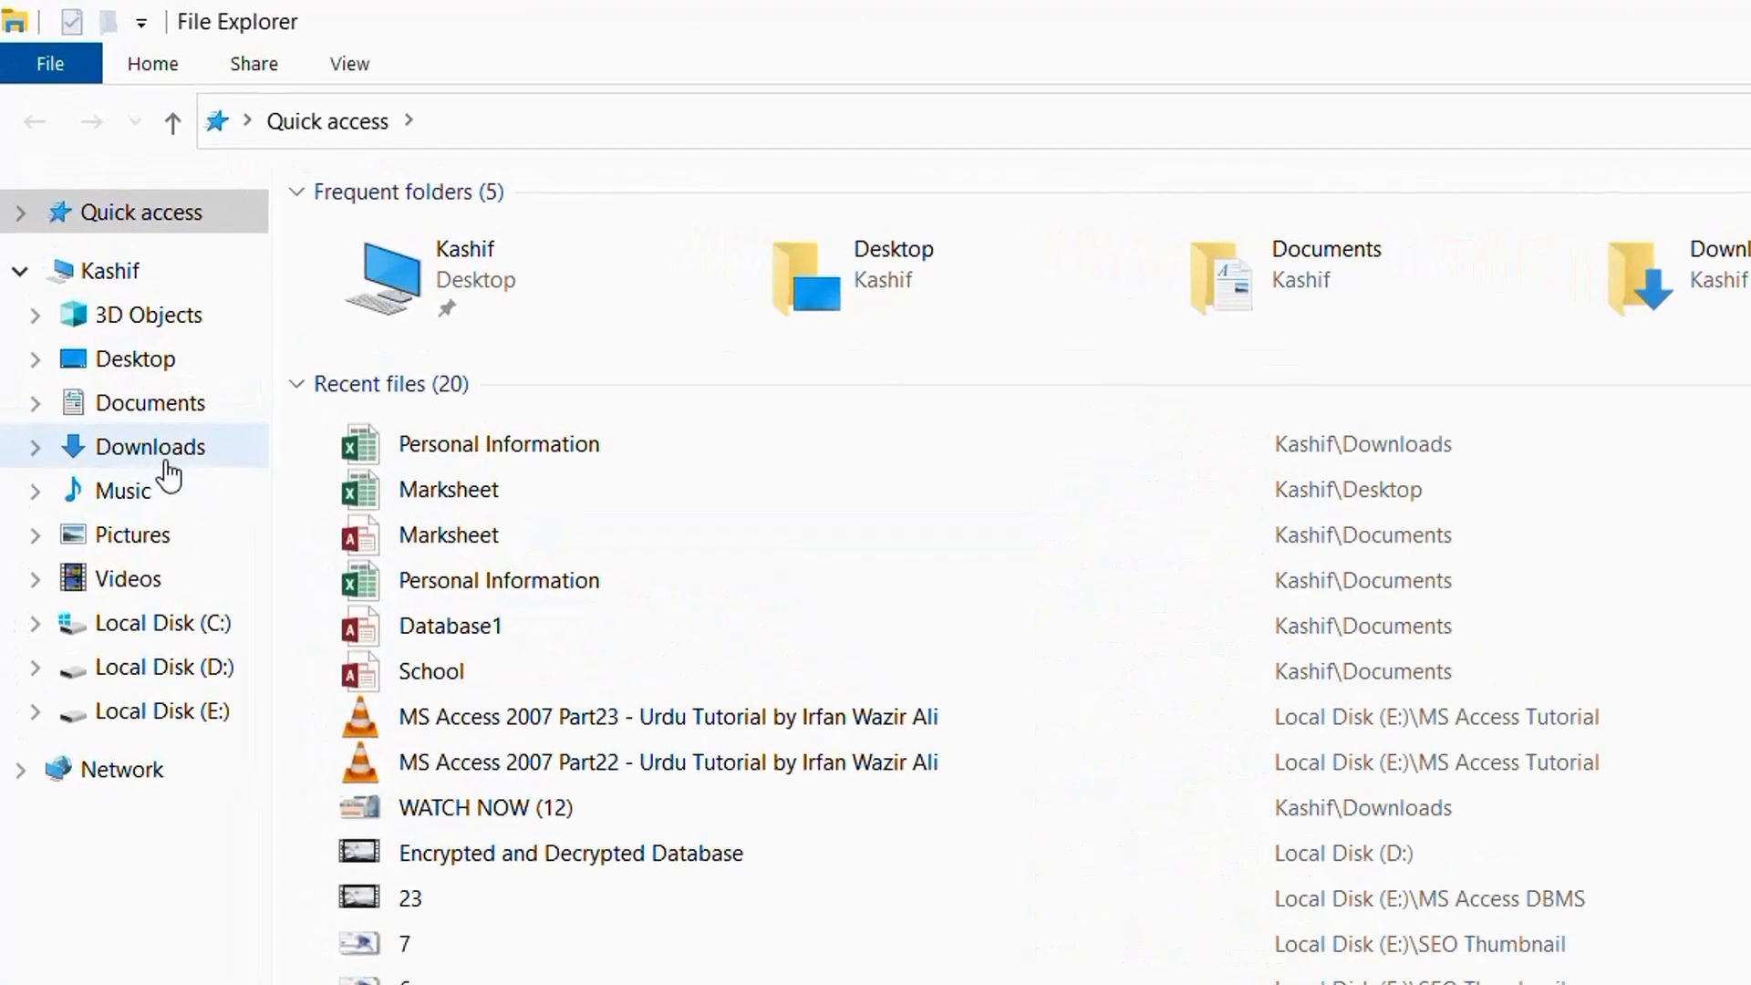
pyautogui.click(105, 292)
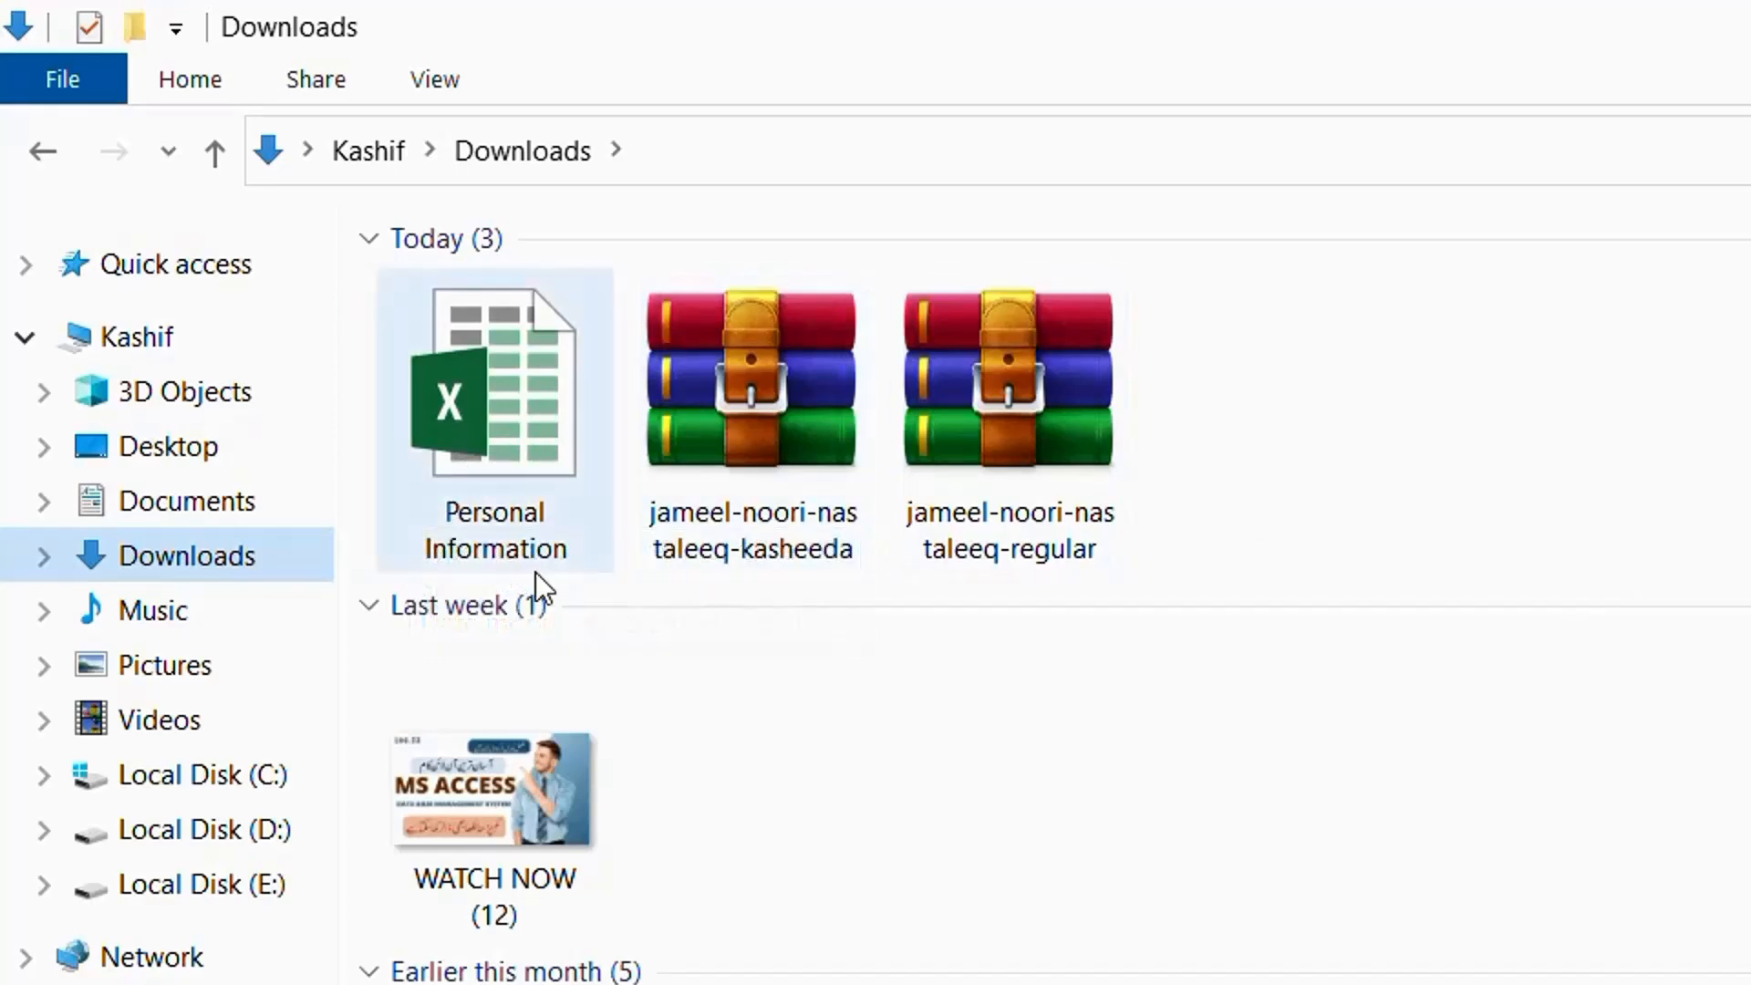
# Open the exported Personal Information workbook in Excel and widen columns A through F, from Student Name to Picture, to show their contents.
pyautogui.doubleClick(522, 522)
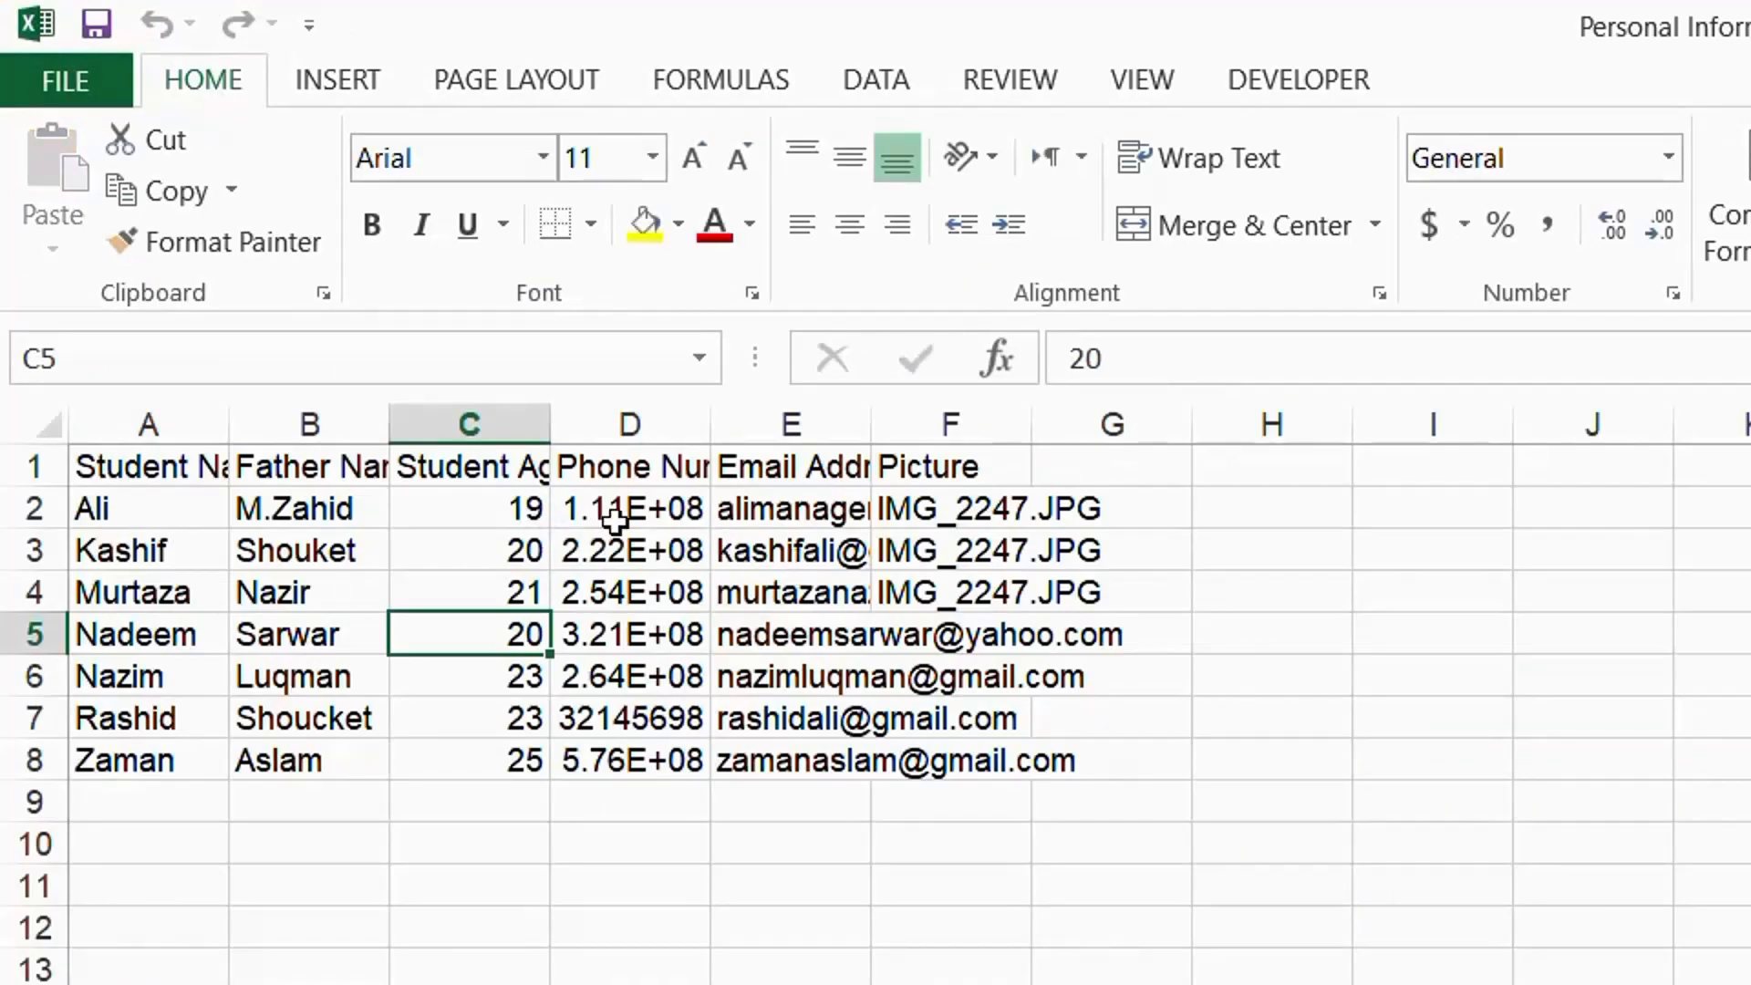
pyautogui.moveTo(551, 435); pyautogui.dragTo(687, 414)
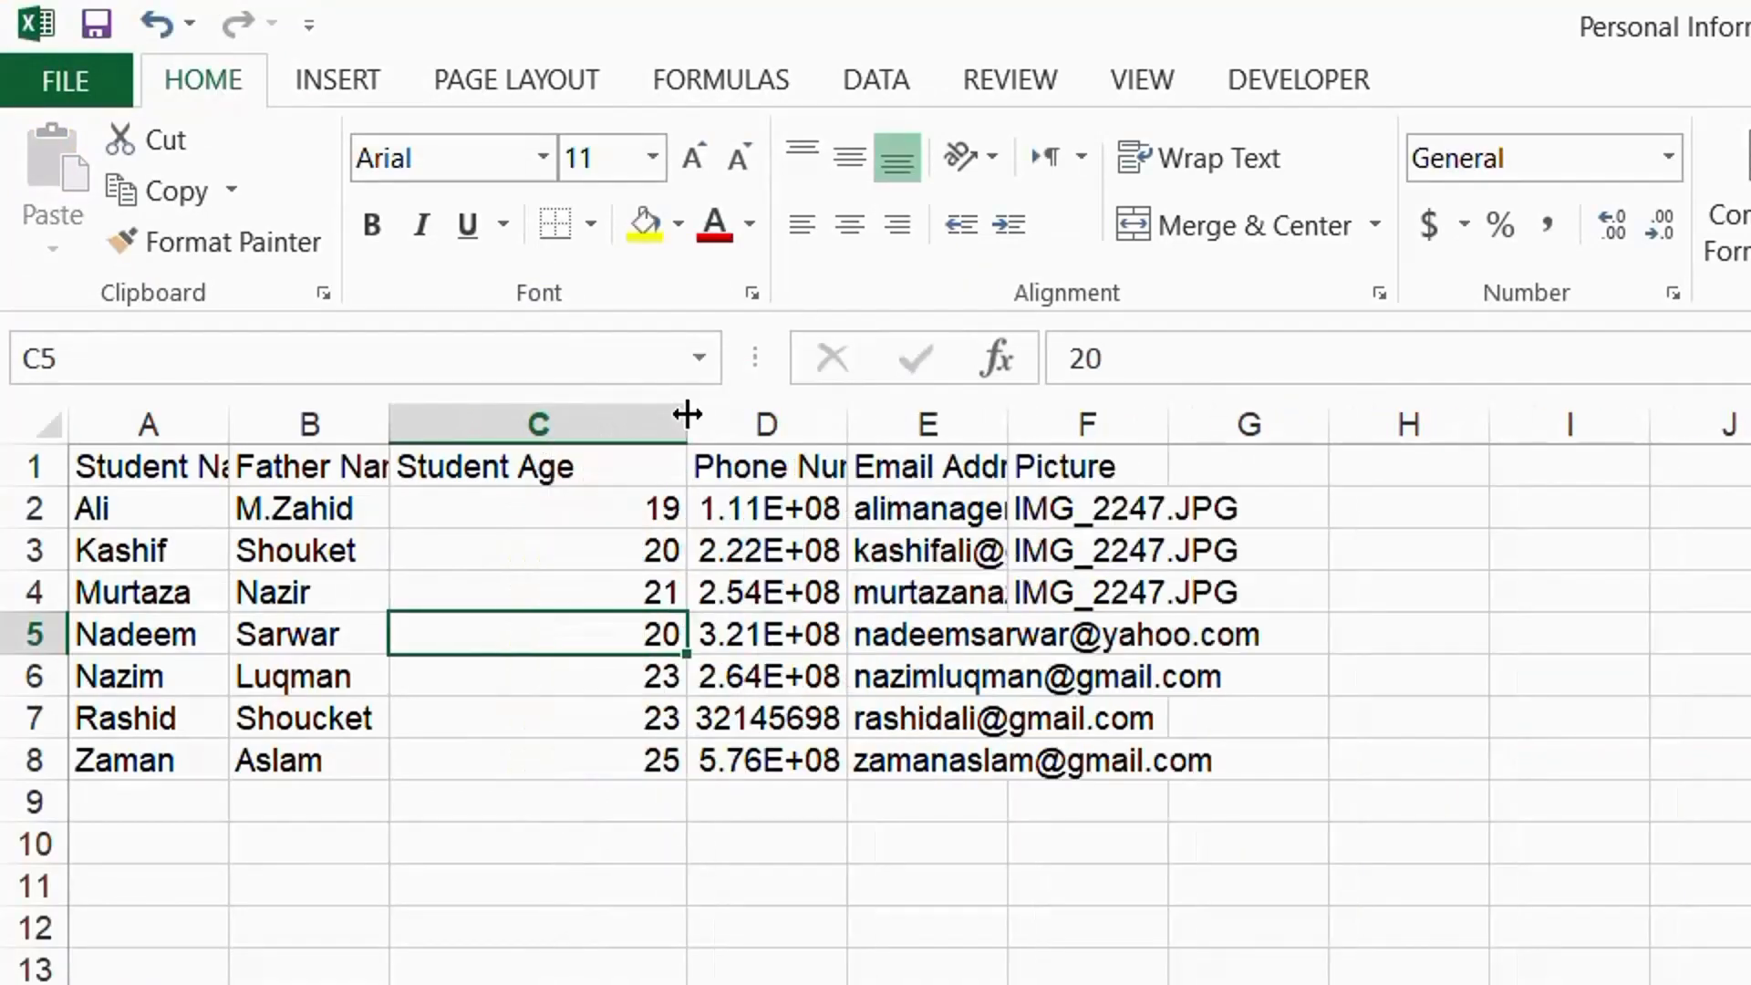
pyautogui.moveTo(845, 423); pyautogui.dragTo(1182, 428)
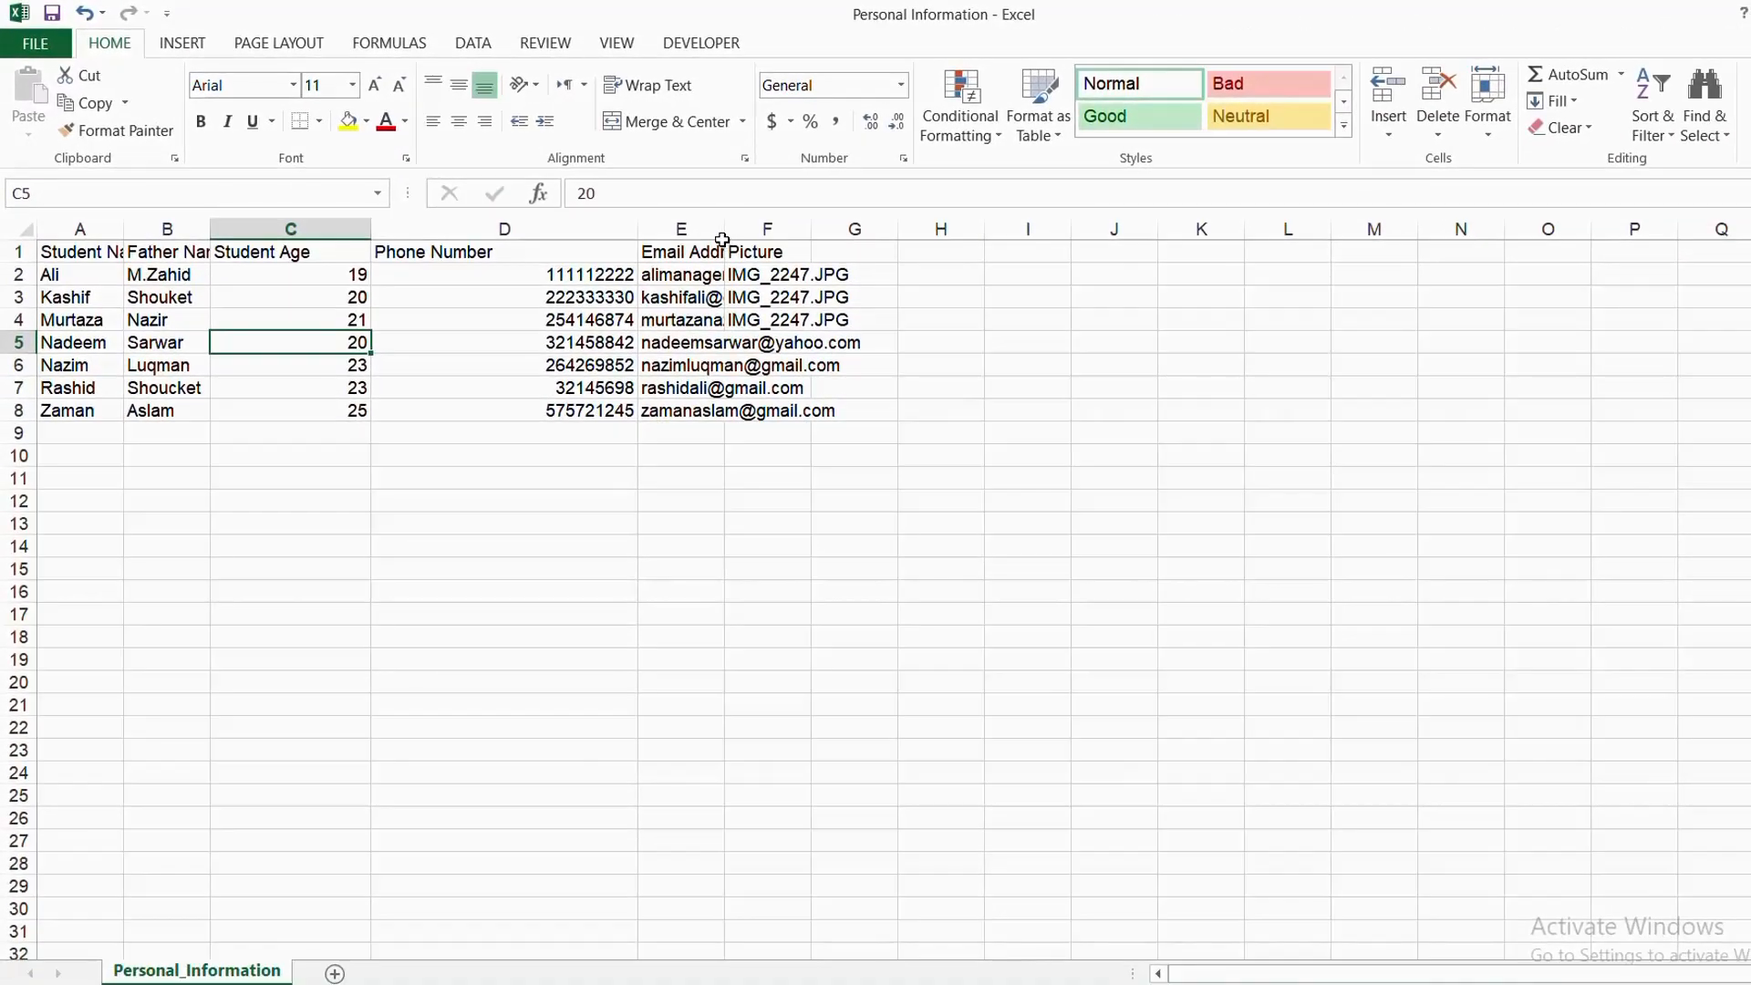
pyautogui.moveTo(807, 254); pyautogui.dragTo(1016, 253)
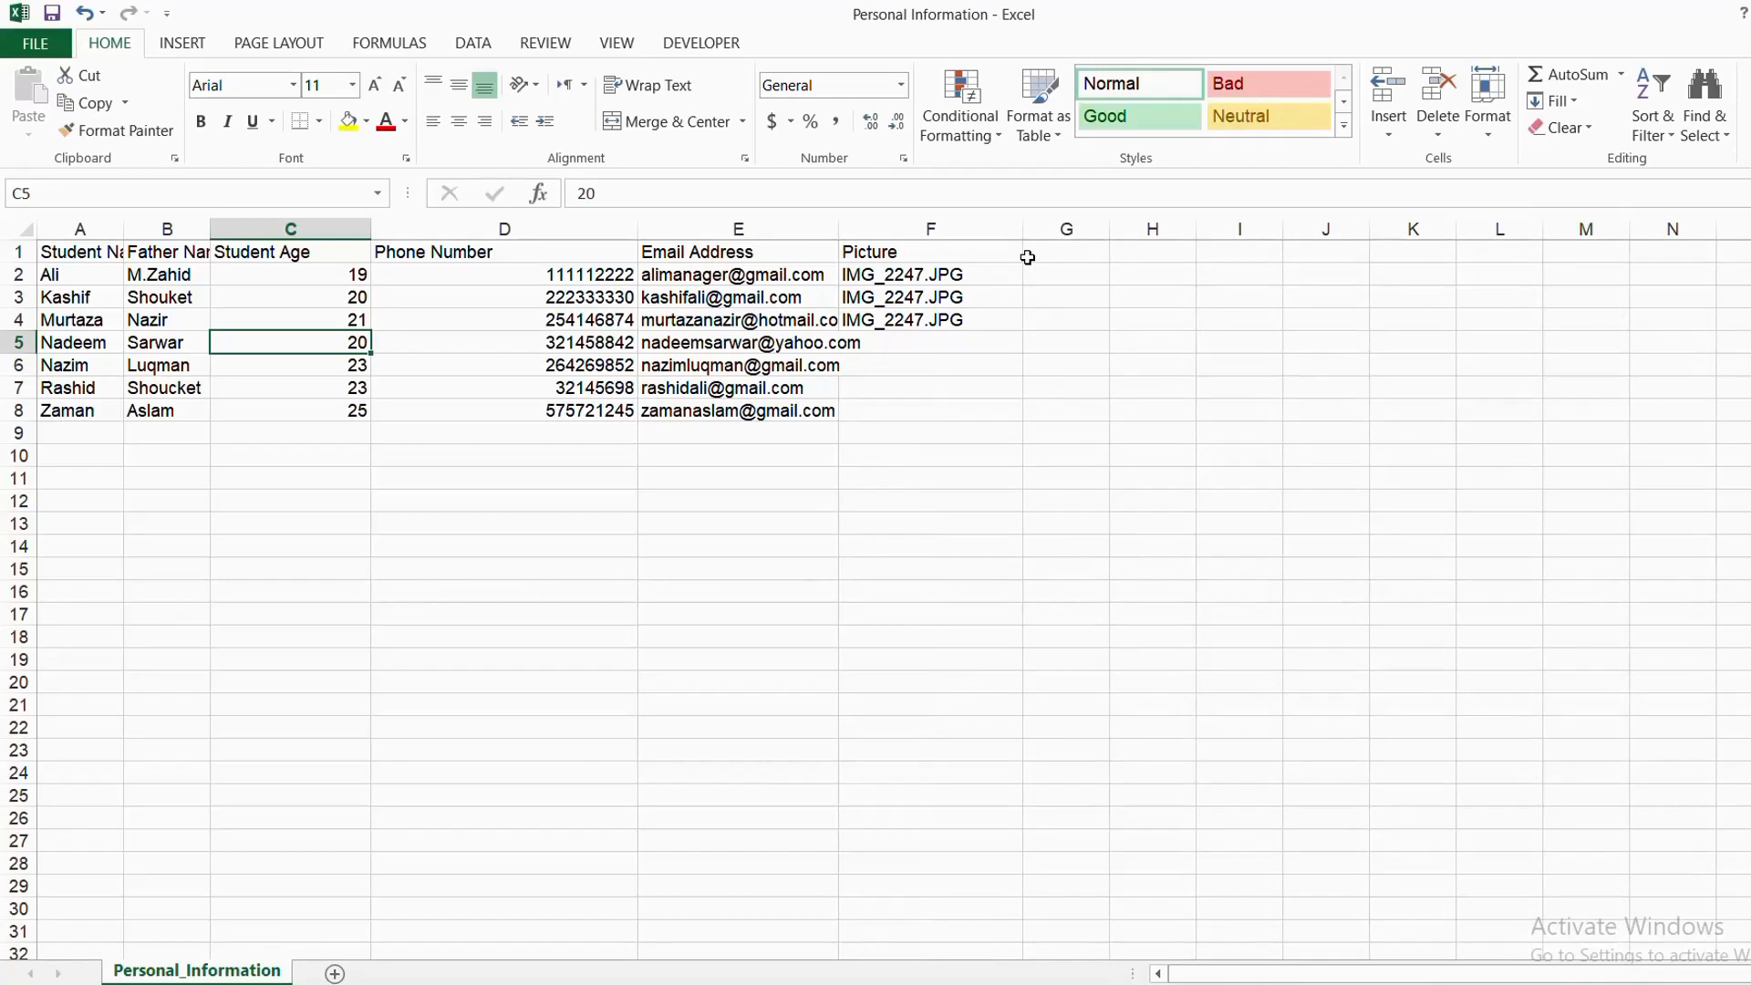
pyautogui.moveTo(214, 229); pyautogui.dragTo(334, 226)
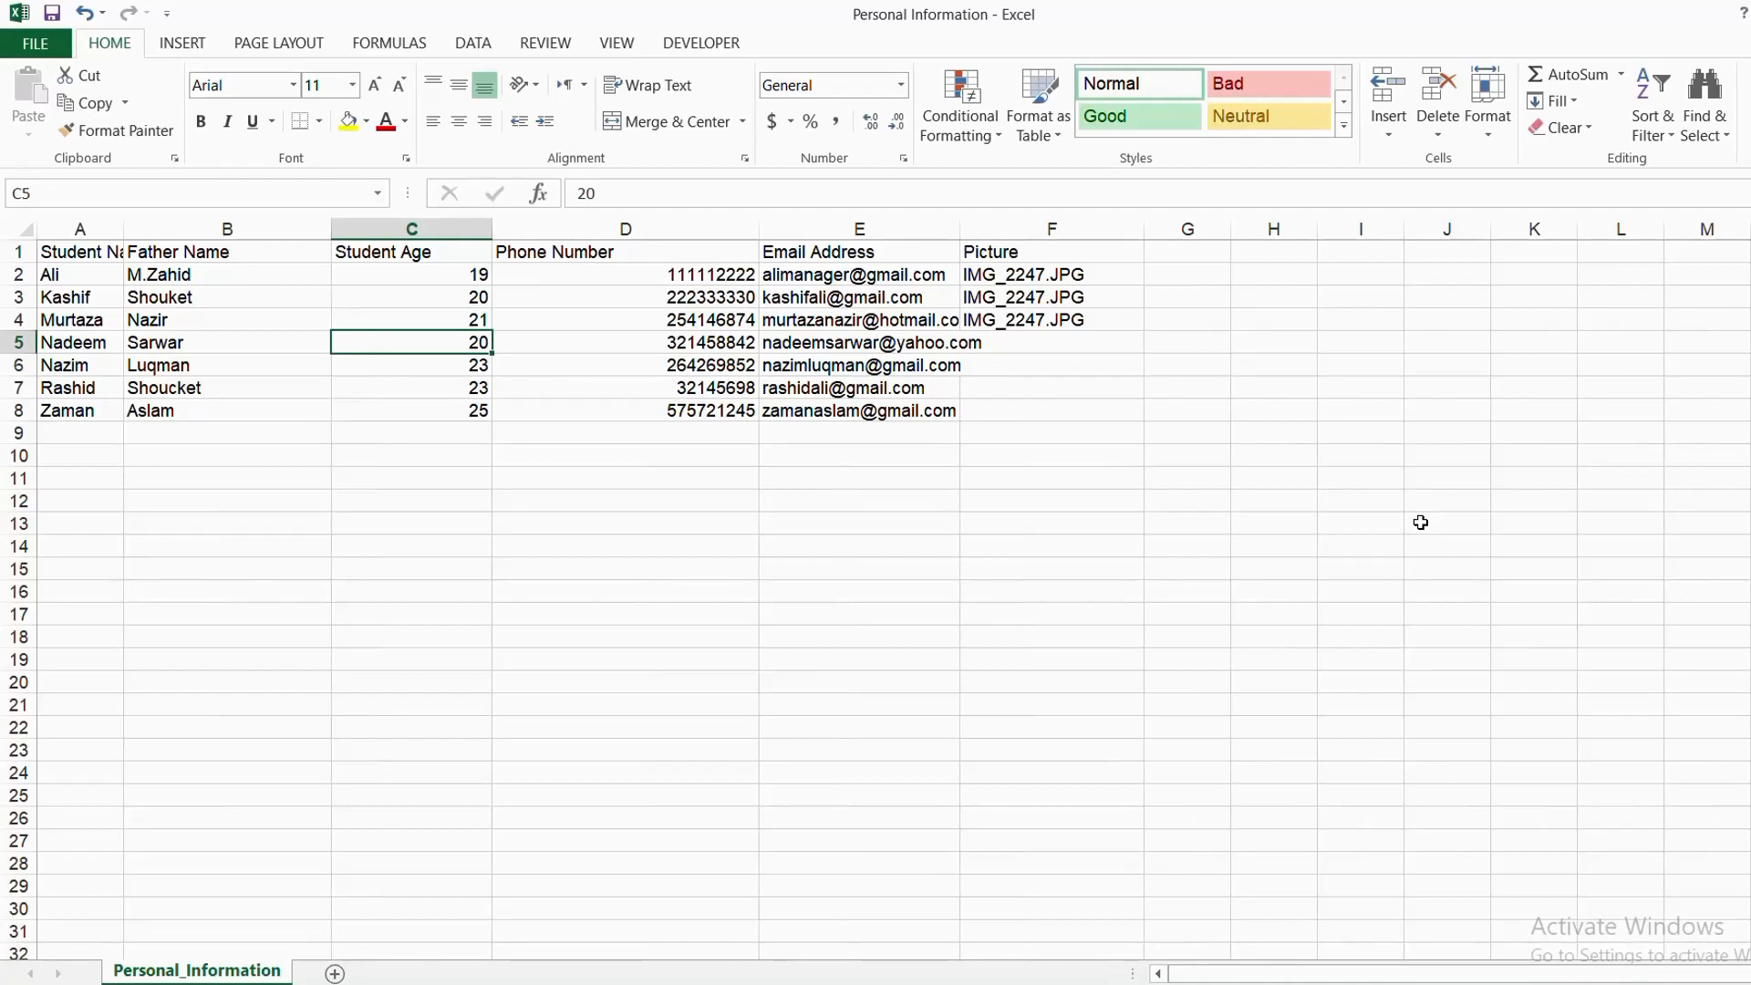
pyautogui.moveTo(124, 229); pyautogui.dragTo(241, 247)
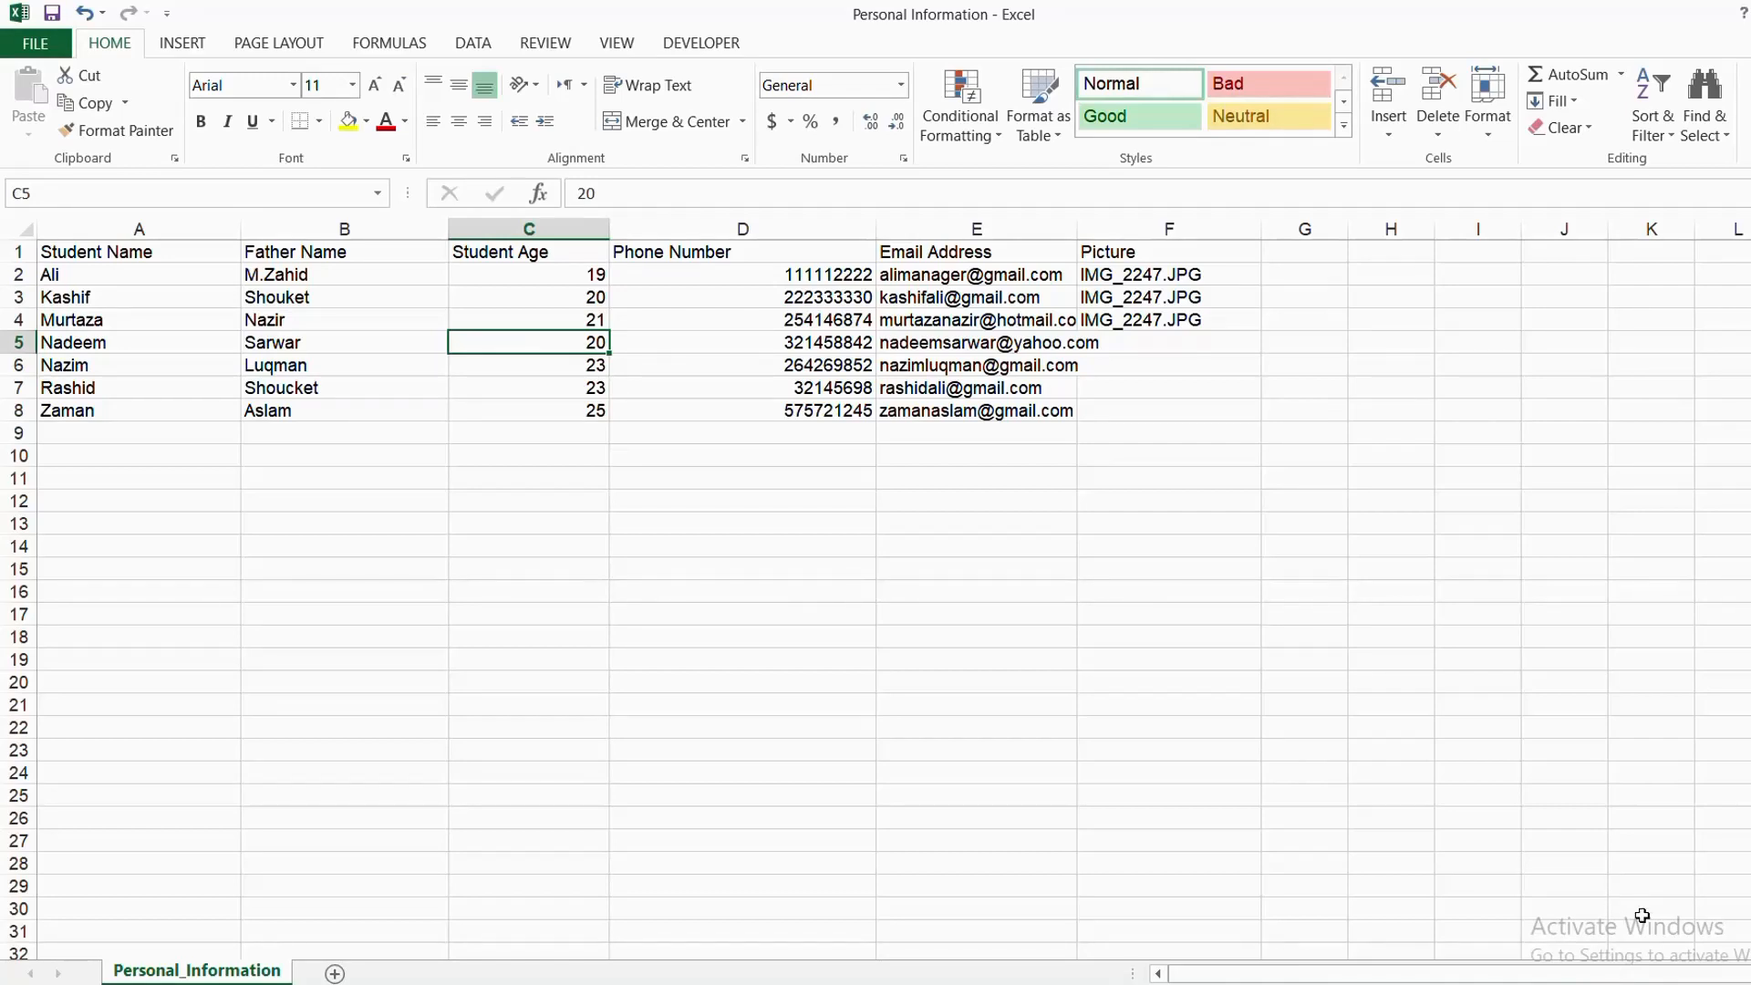
pyautogui.click(1670, 984)
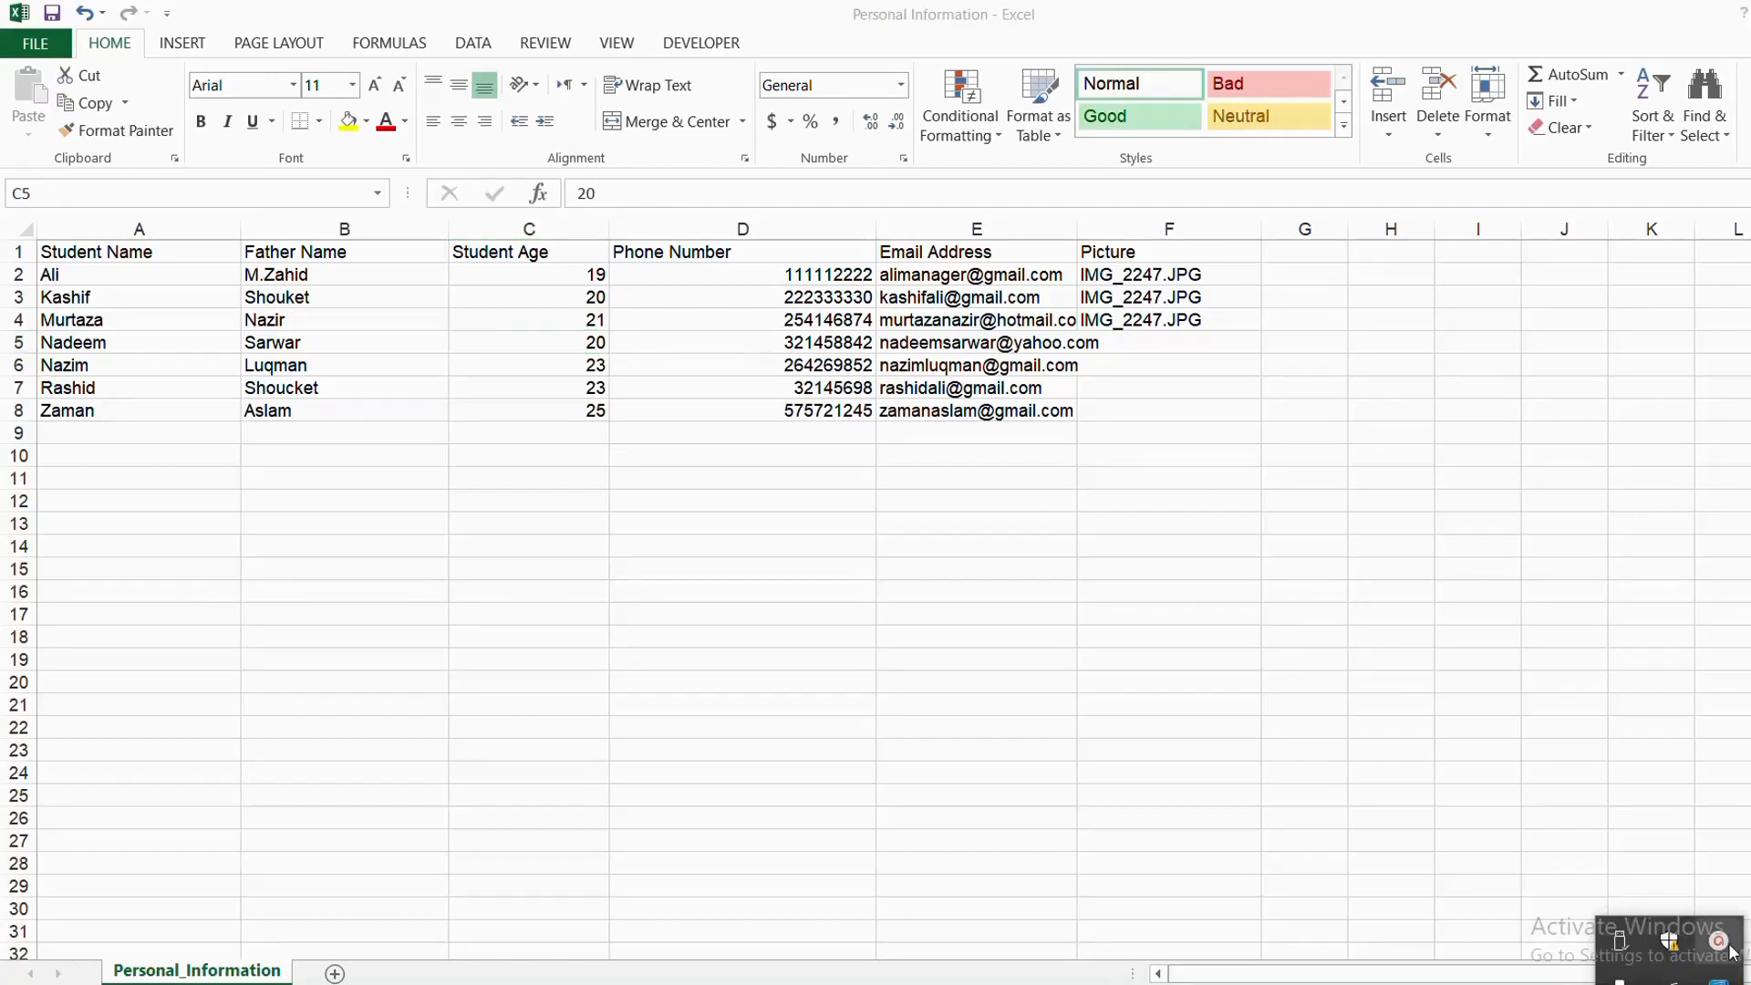